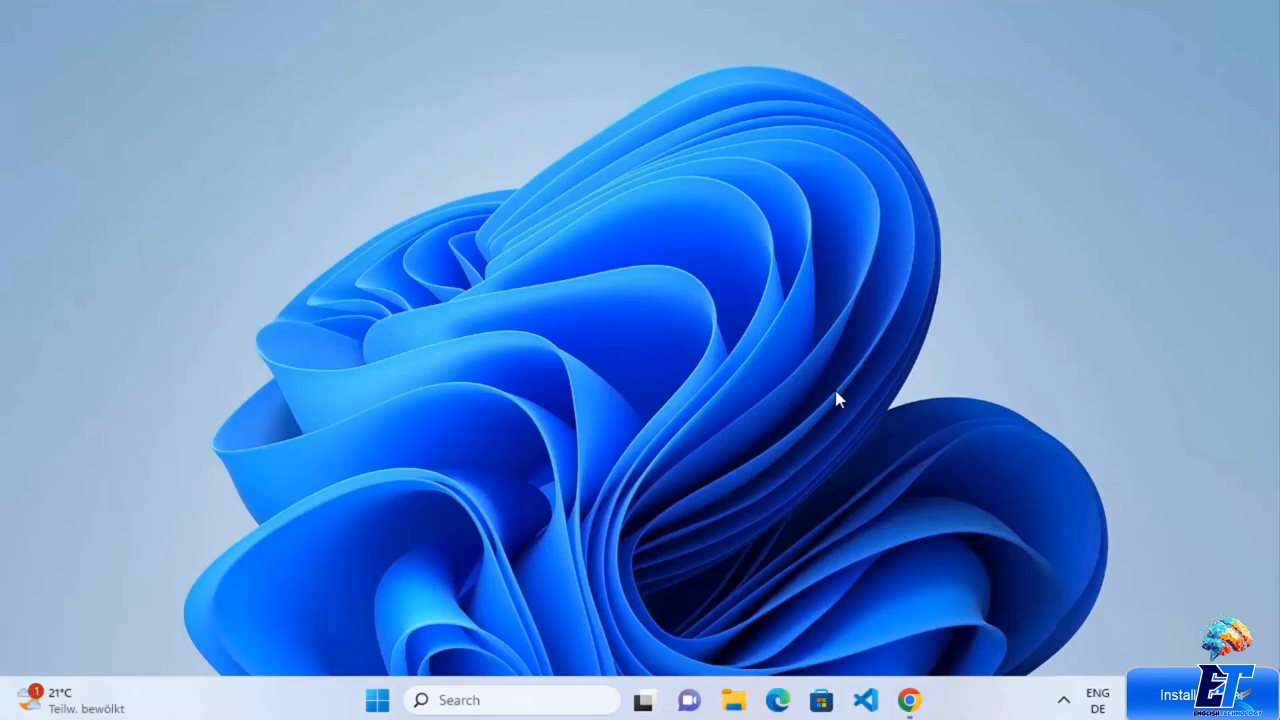
Step: Check the installed Java version by running java --version in Command Prompt, and close the window
left_click(485, 699)
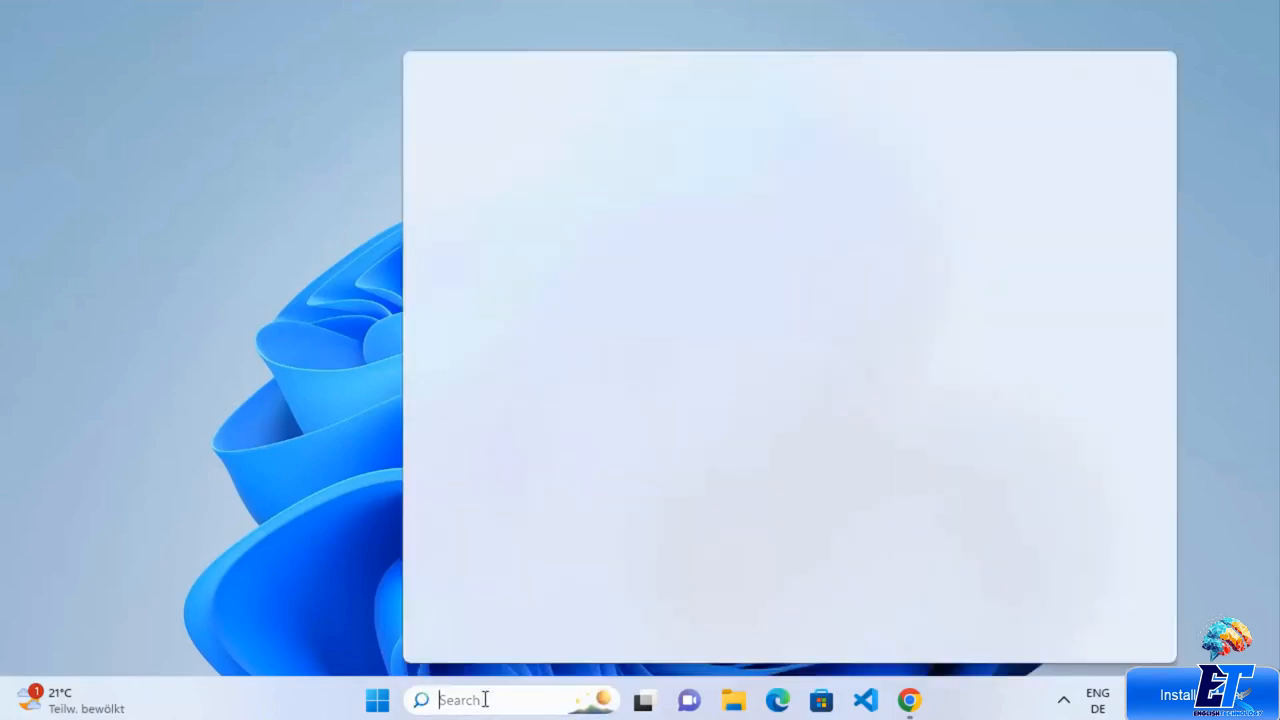
type("cmd")
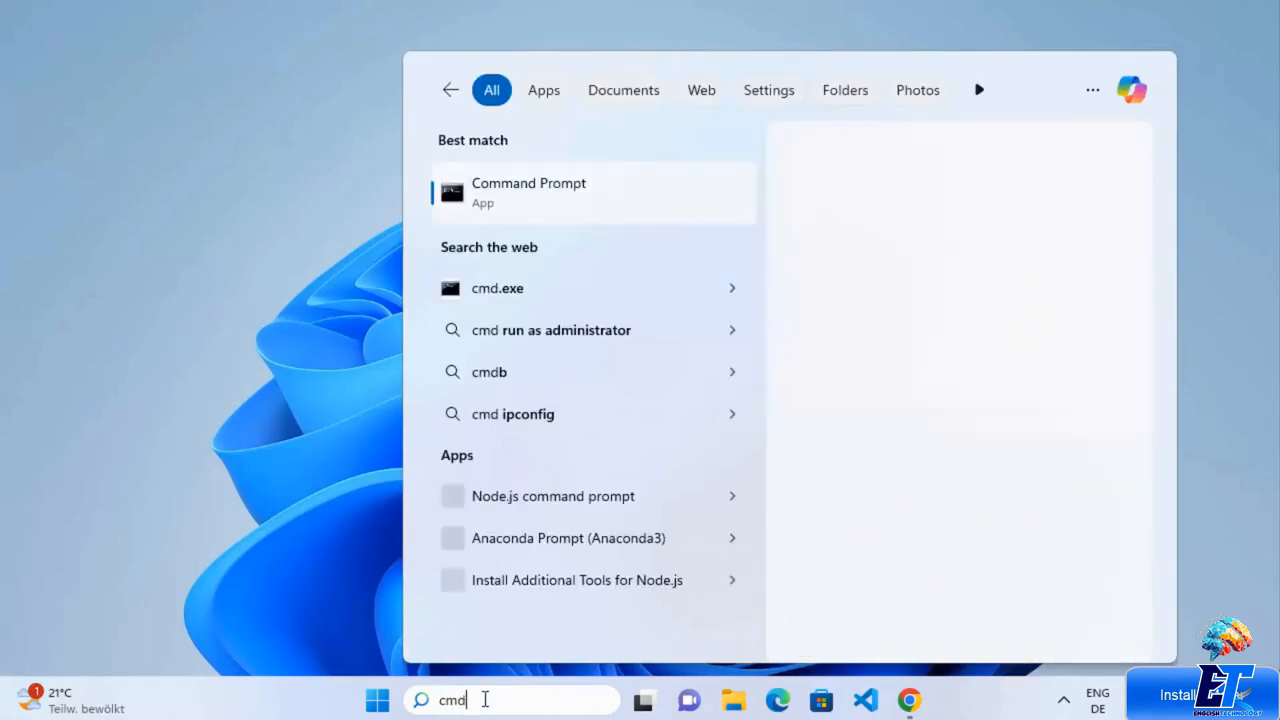
left_click(567, 200)
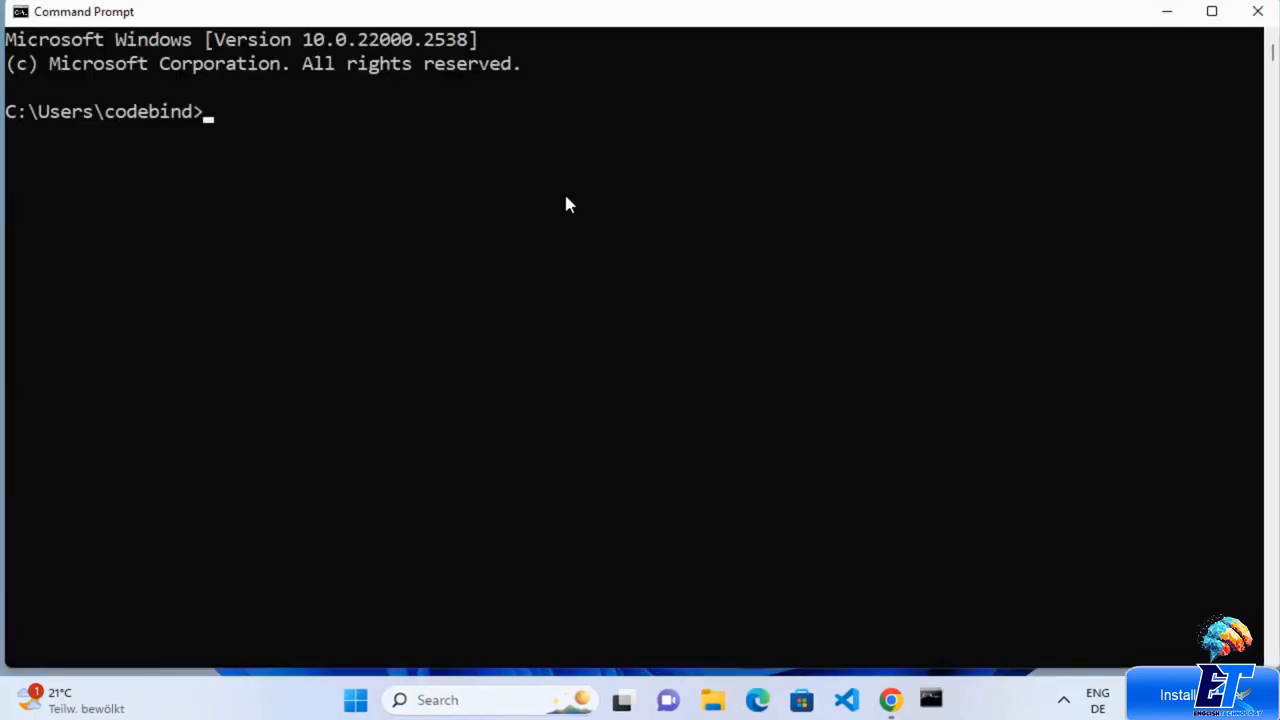
left_click(564, 200)
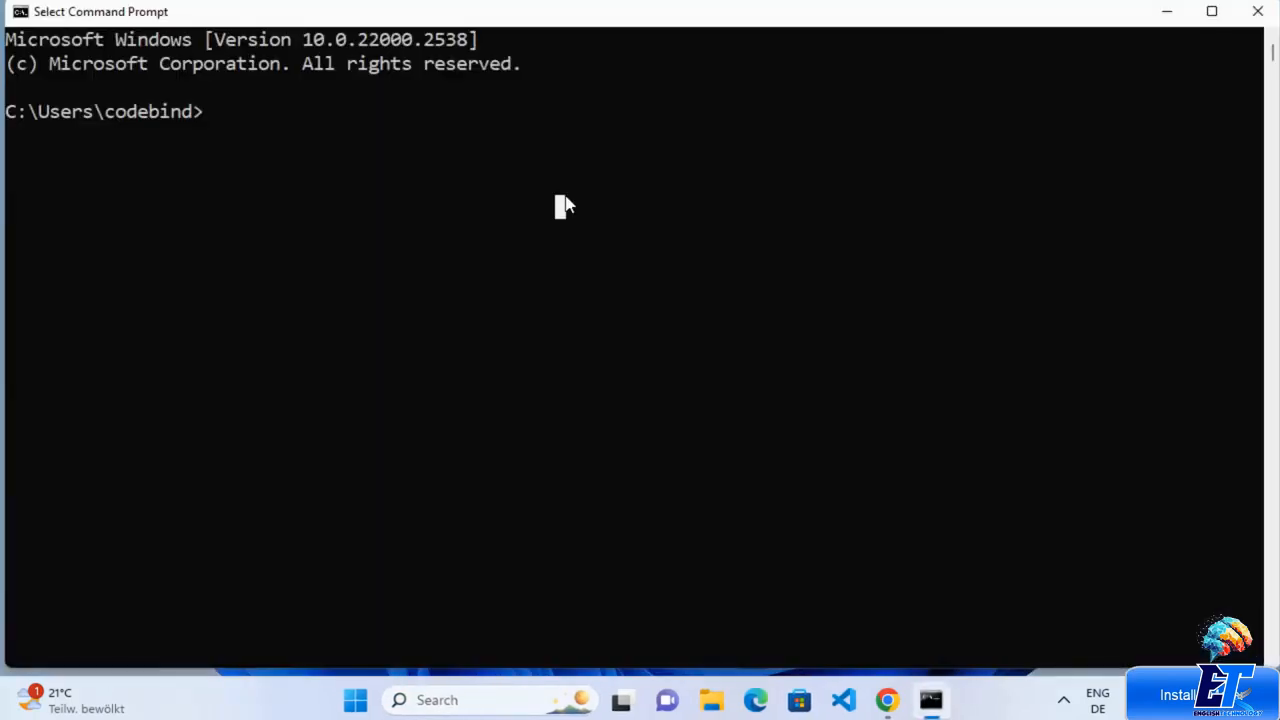
type("java --v")
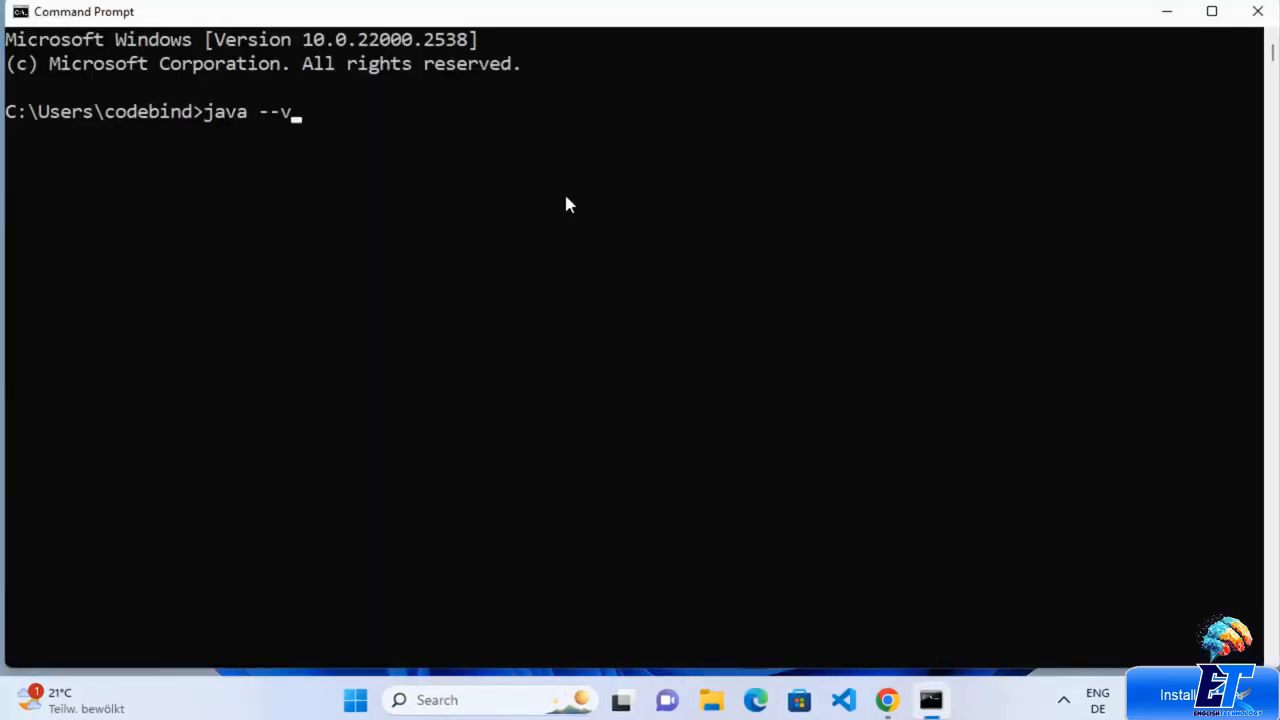
type("ersion")
key("Return")
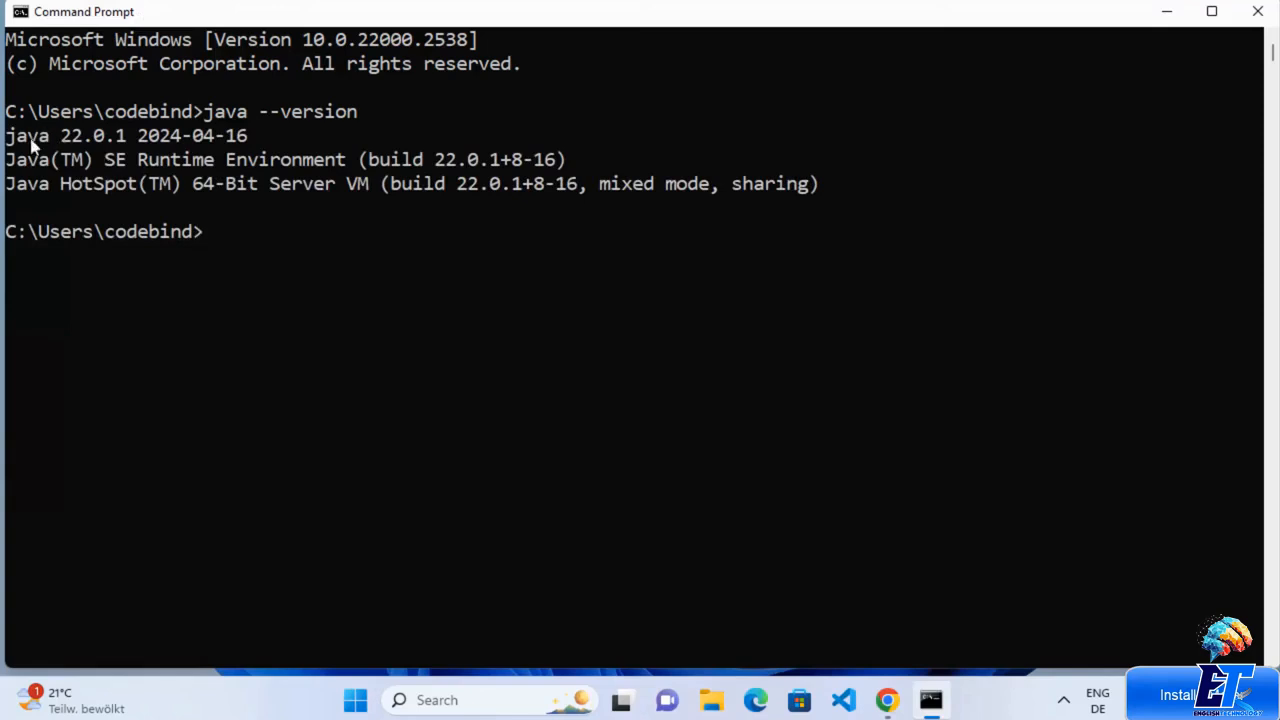
left_click(175, 160)
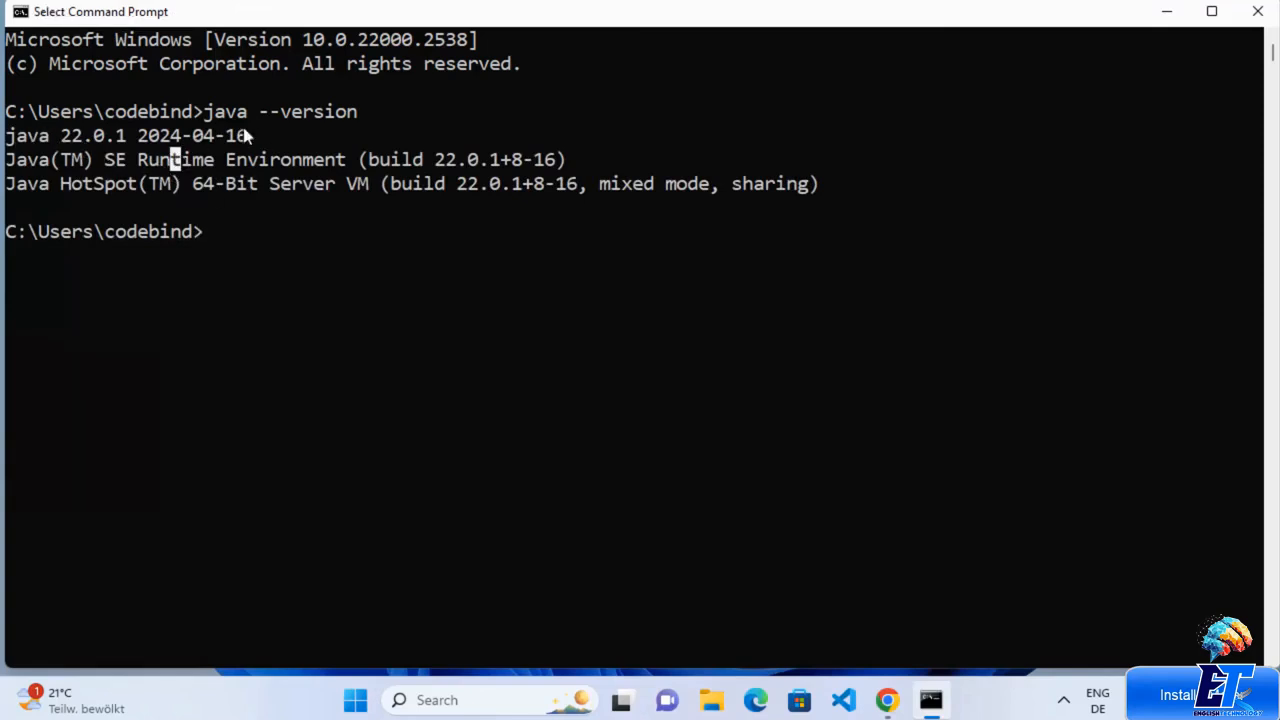
left_click(249, 202)
left_click(1257, 11)
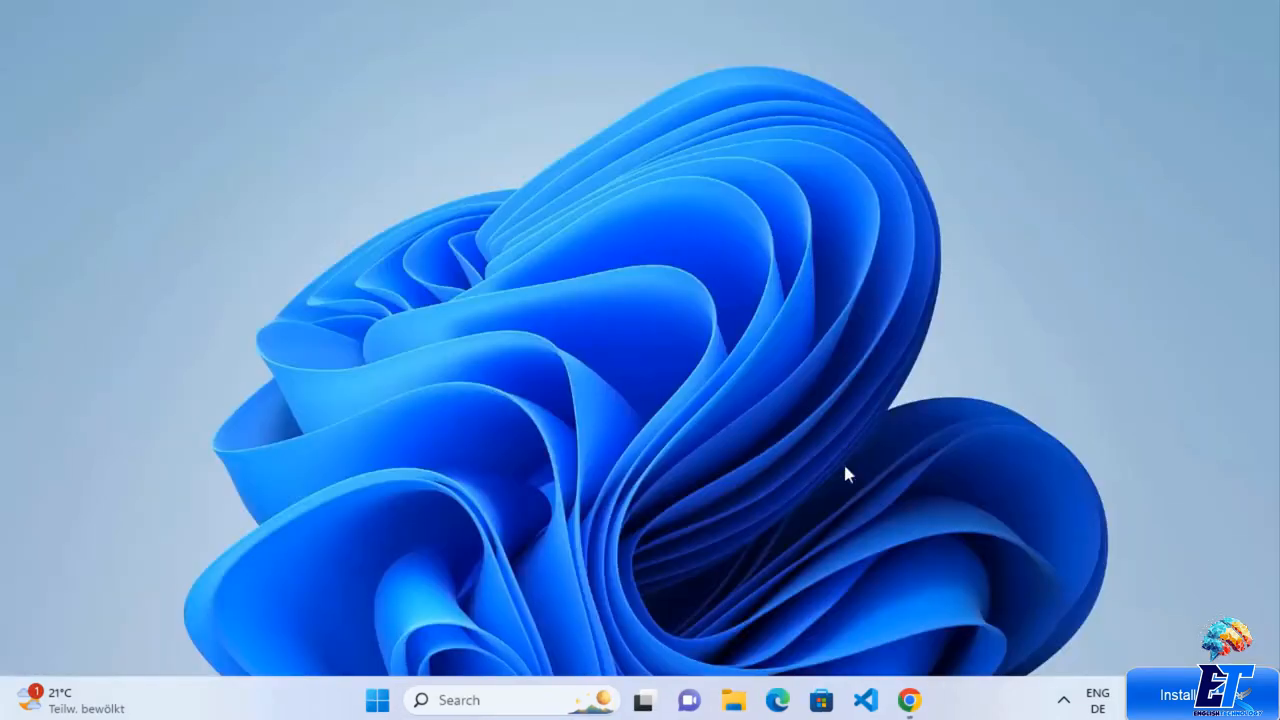
Step: Switch to Chrome and open the Download Releases page of the Apache JMeter website from the search results
left_click(910, 701)
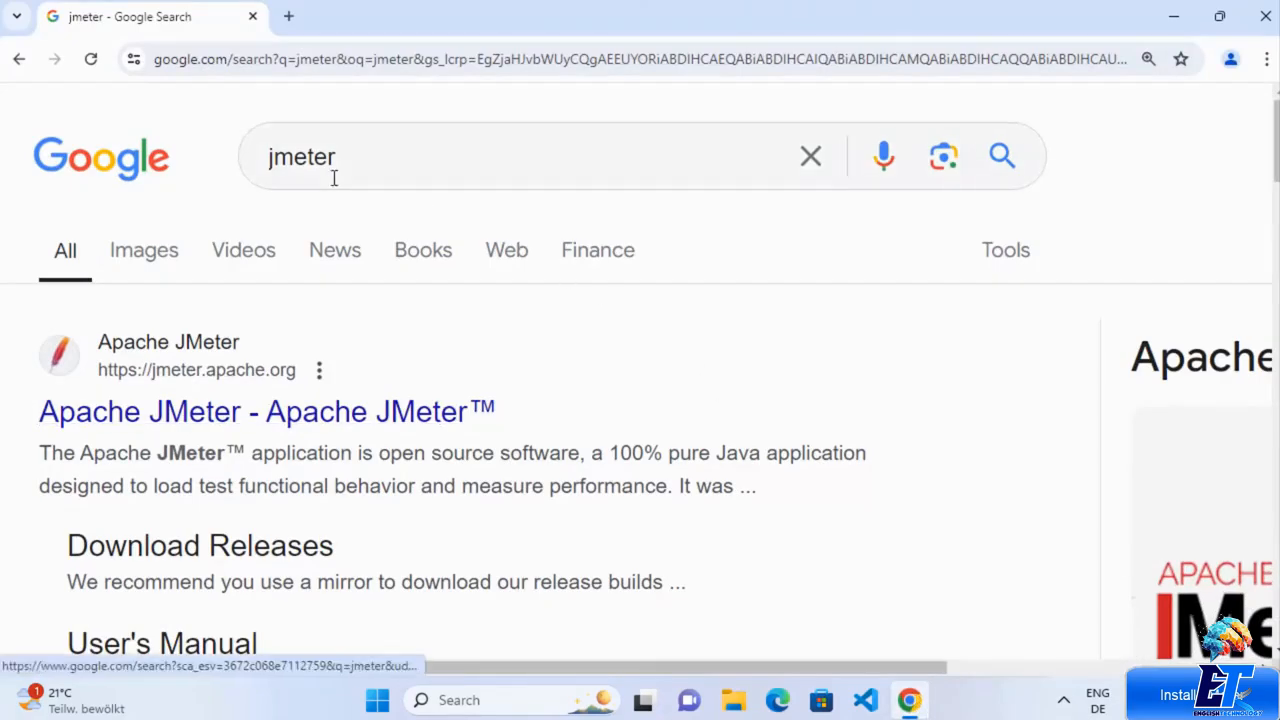
left_click(272, 411)
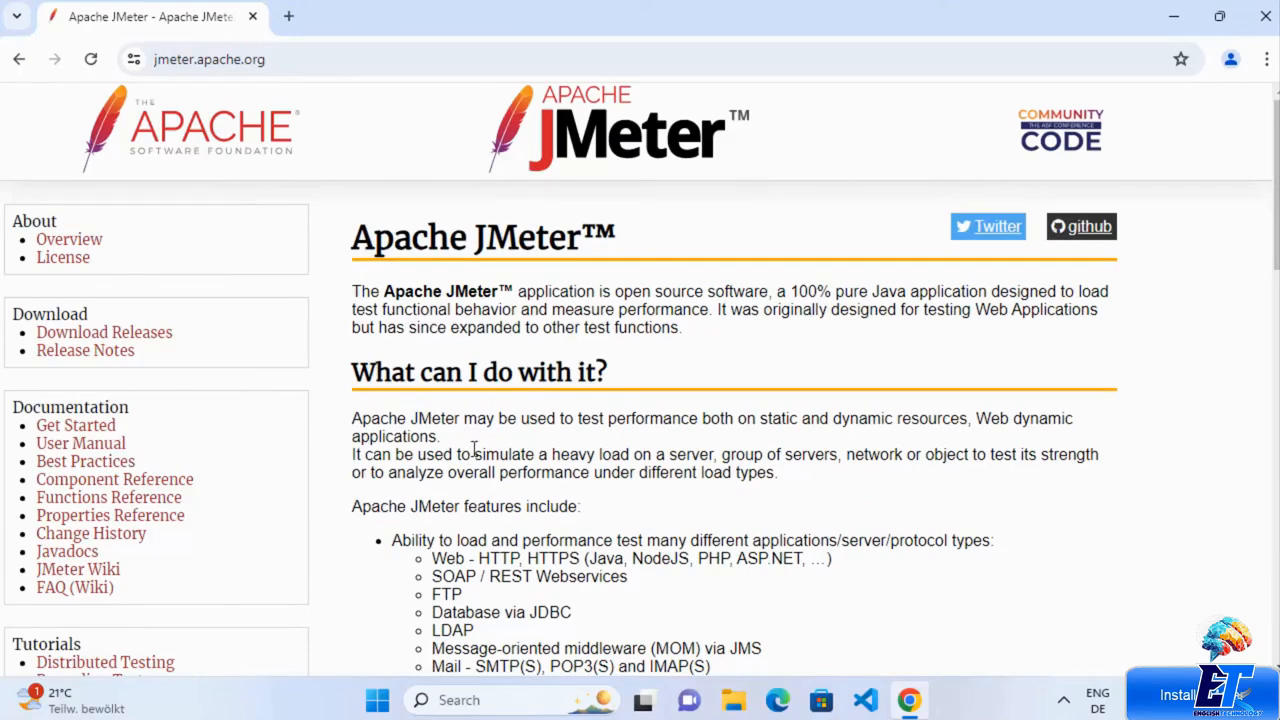
left_click(103, 336)
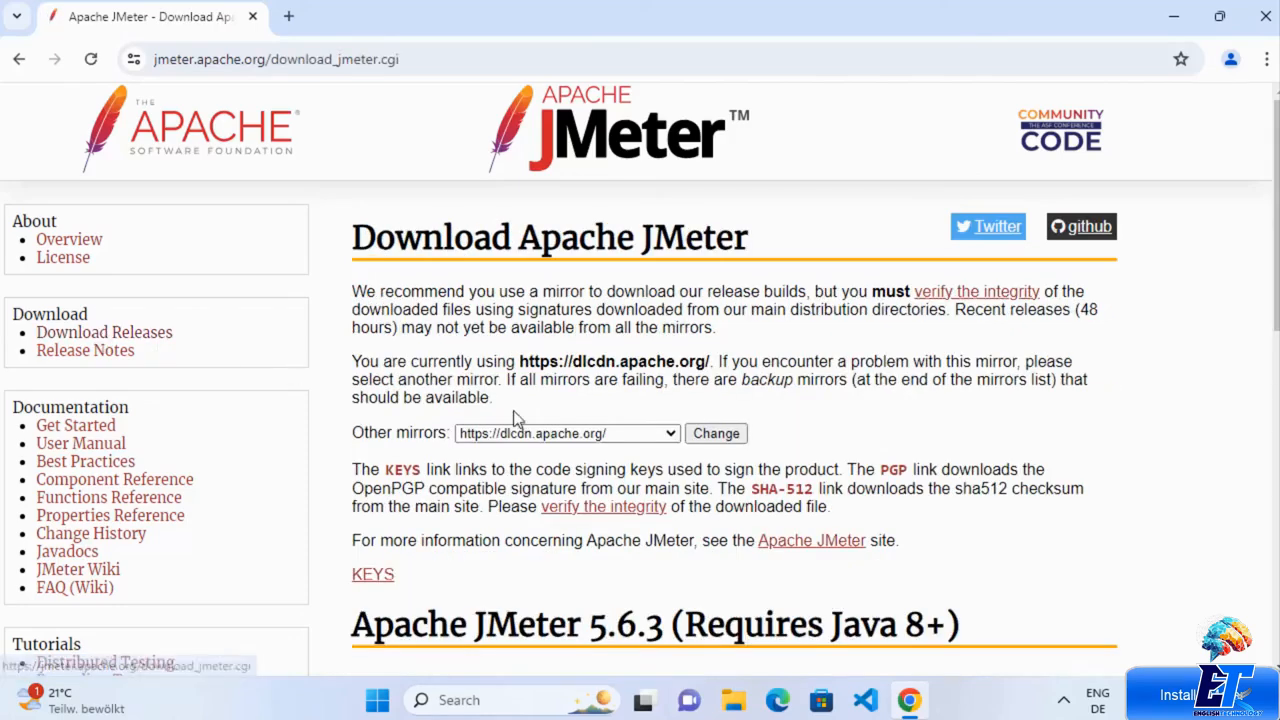
Step: Download the binary archive apache-jmeter-5.6.3.zip from the Binaries section
scroll(728, 405, "down", 4)
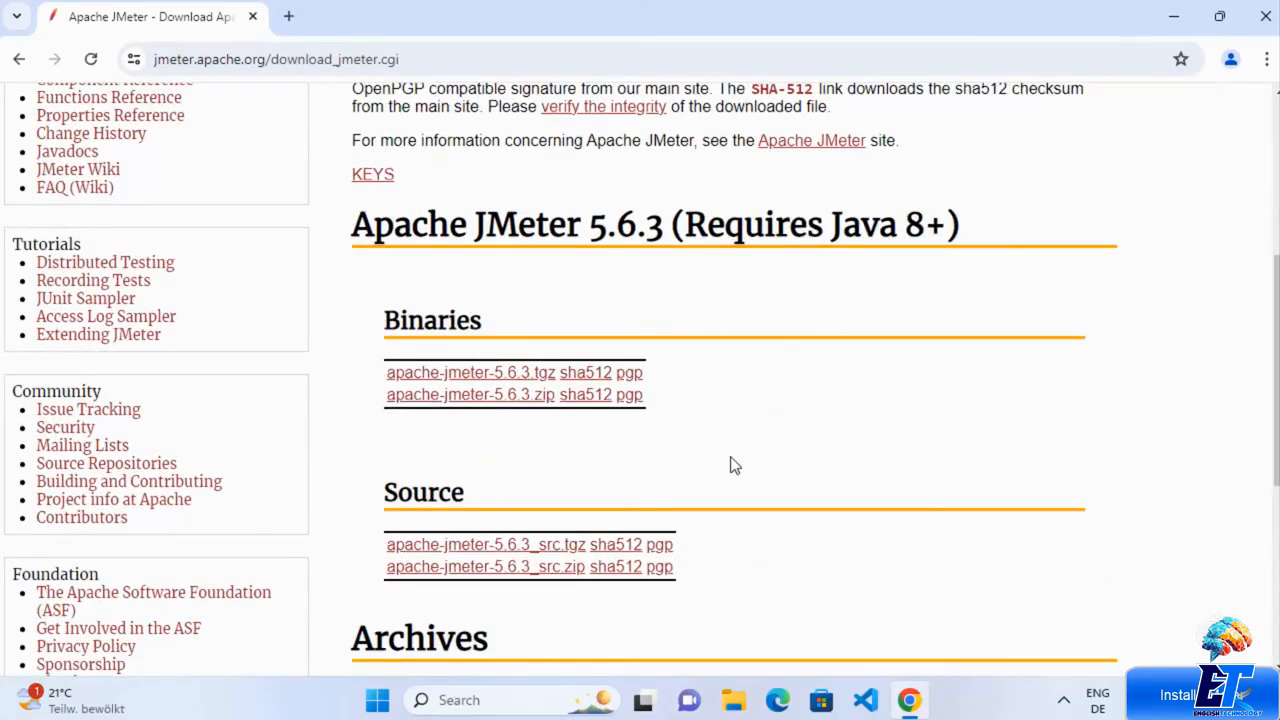
scroll(730, 465, "down", 1)
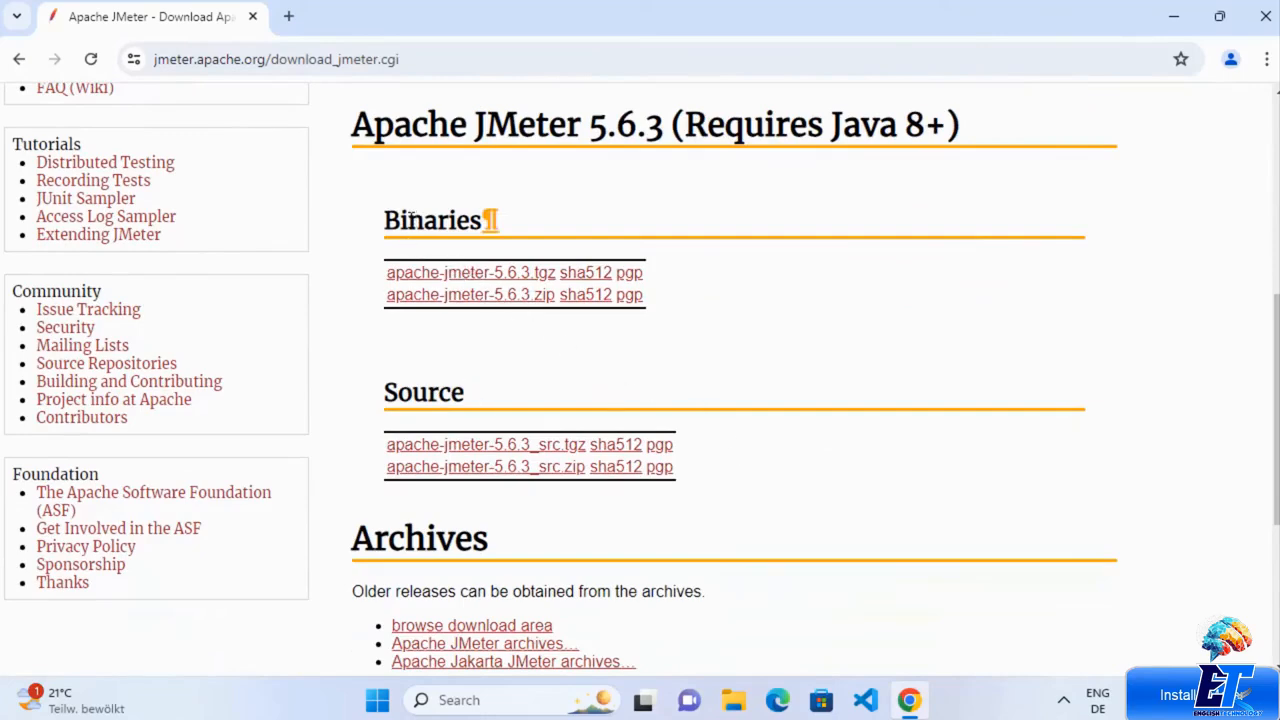
double_click(430, 394)
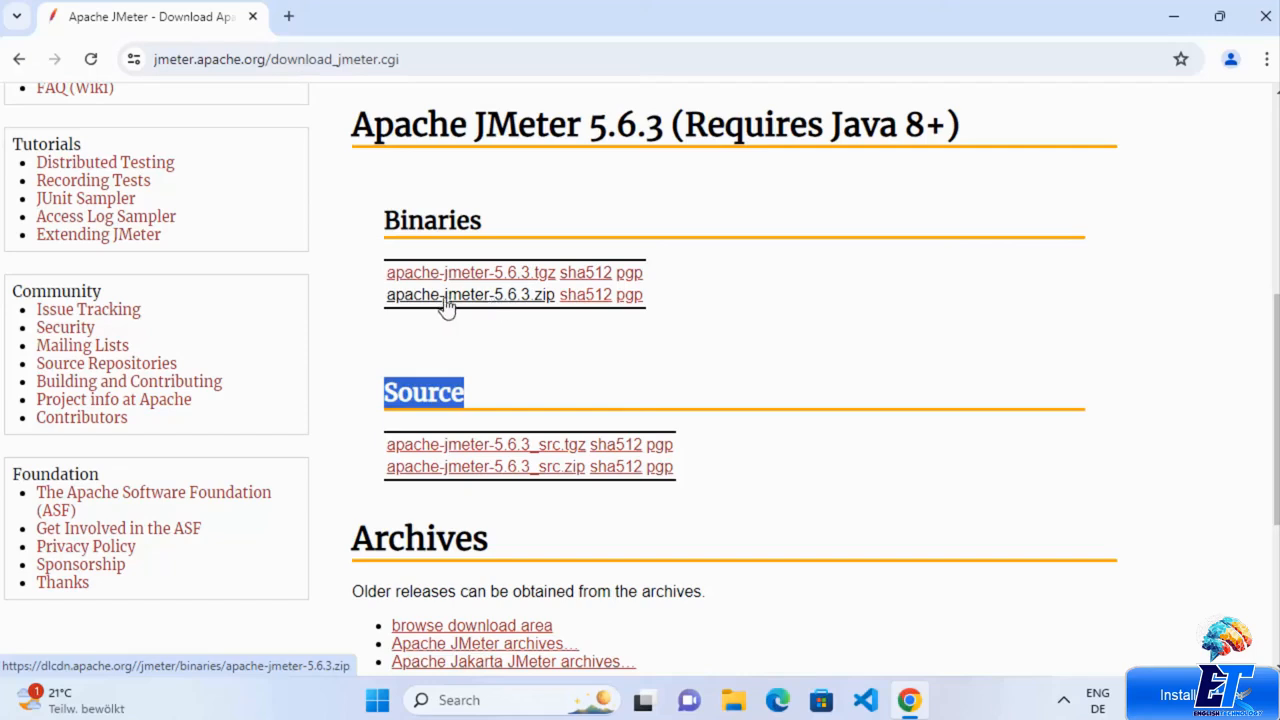
left_click(513, 312)
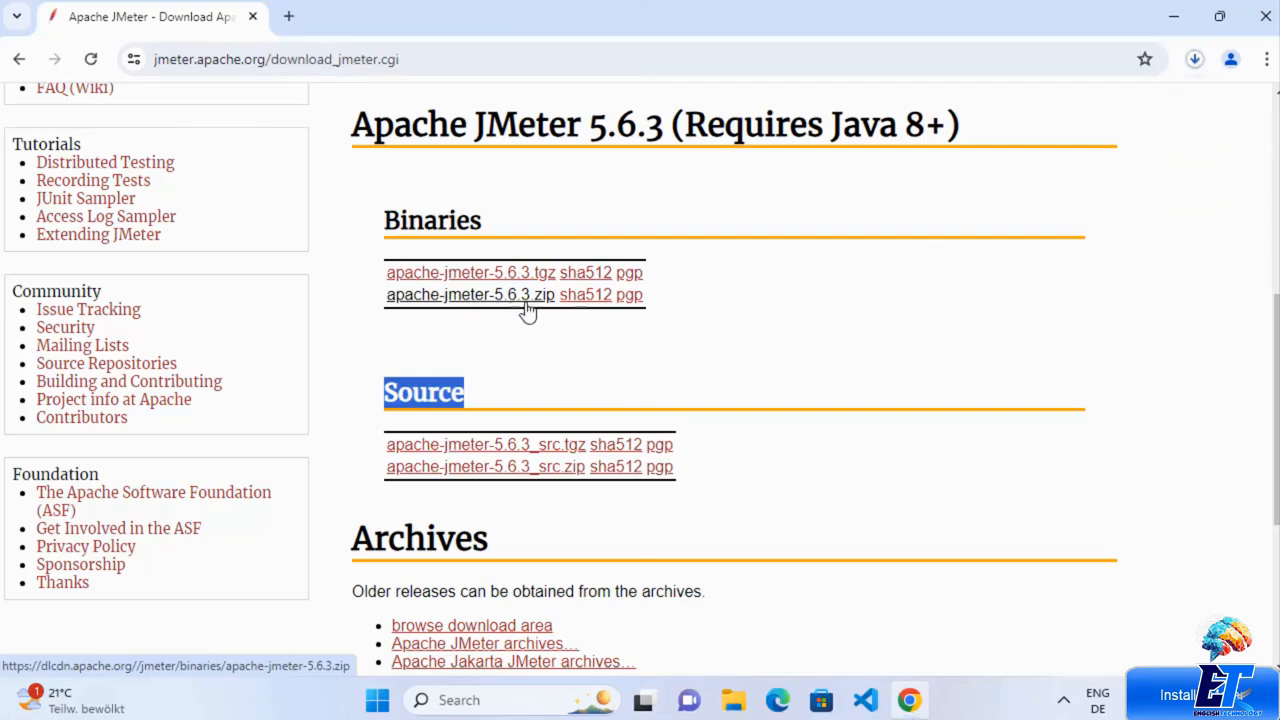
Step: Show the finished download in its folder and extract all of apache-jmeter-5.6.3.zip to the suggested apache-jmeter-5.6.3 folder in Downloads
left_click(1196, 68)
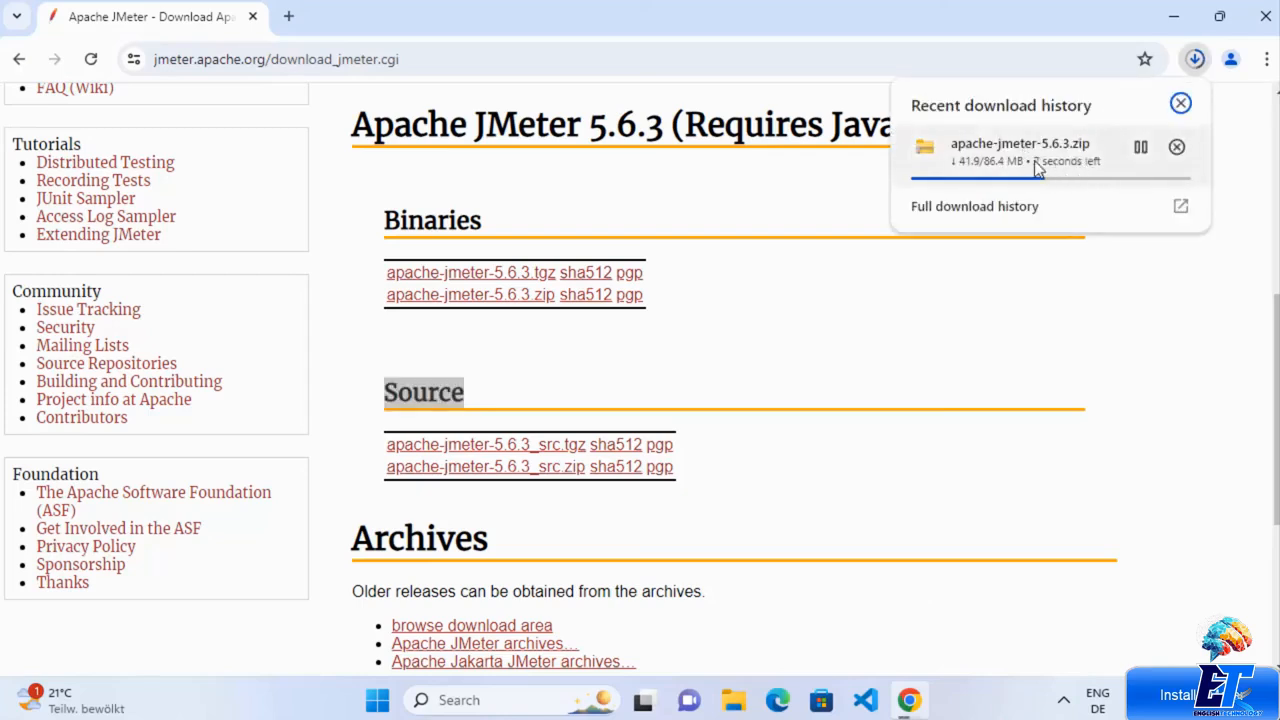
left_click(1196, 66)
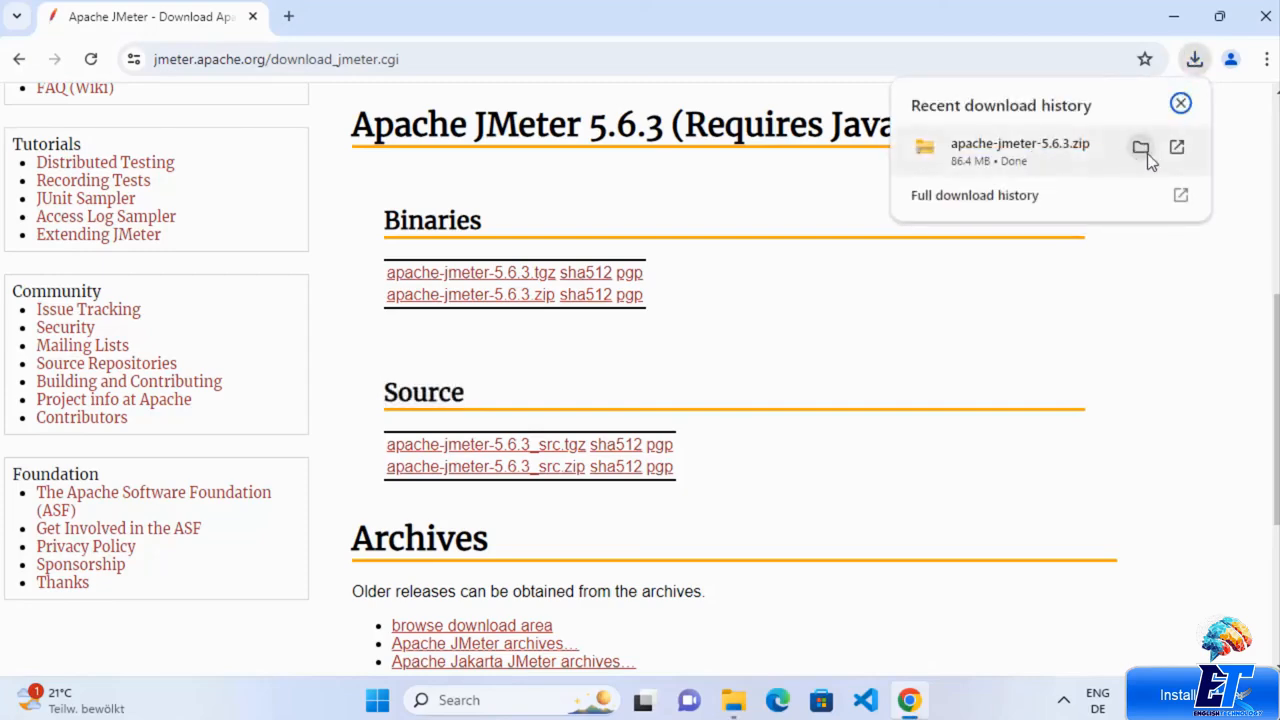
left_click(1147, 153)
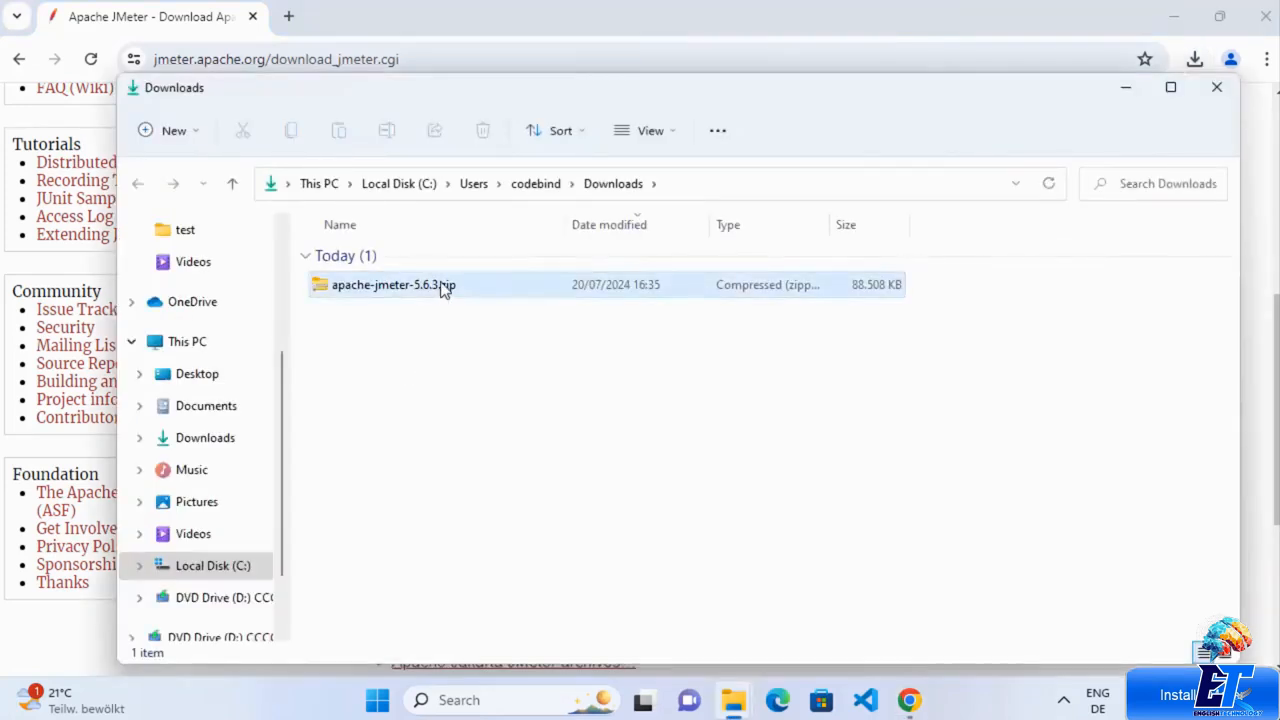
right_click(443, 287)
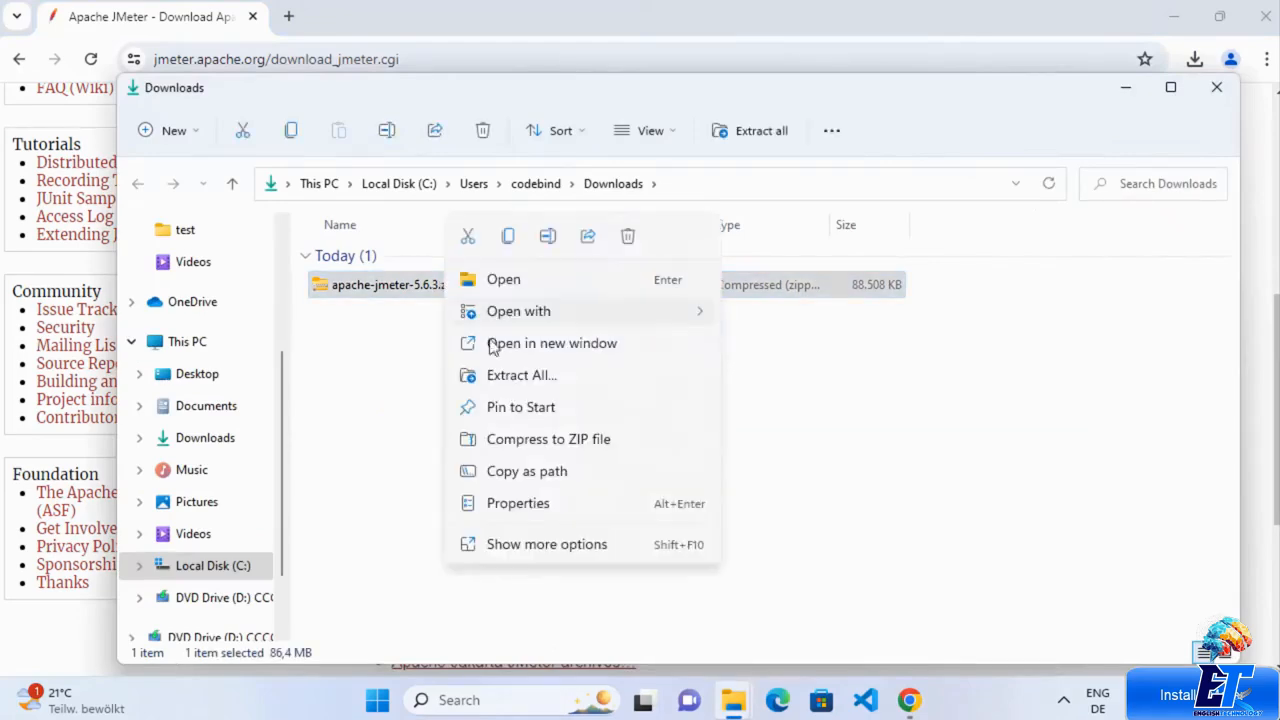
left_click(534, 375)
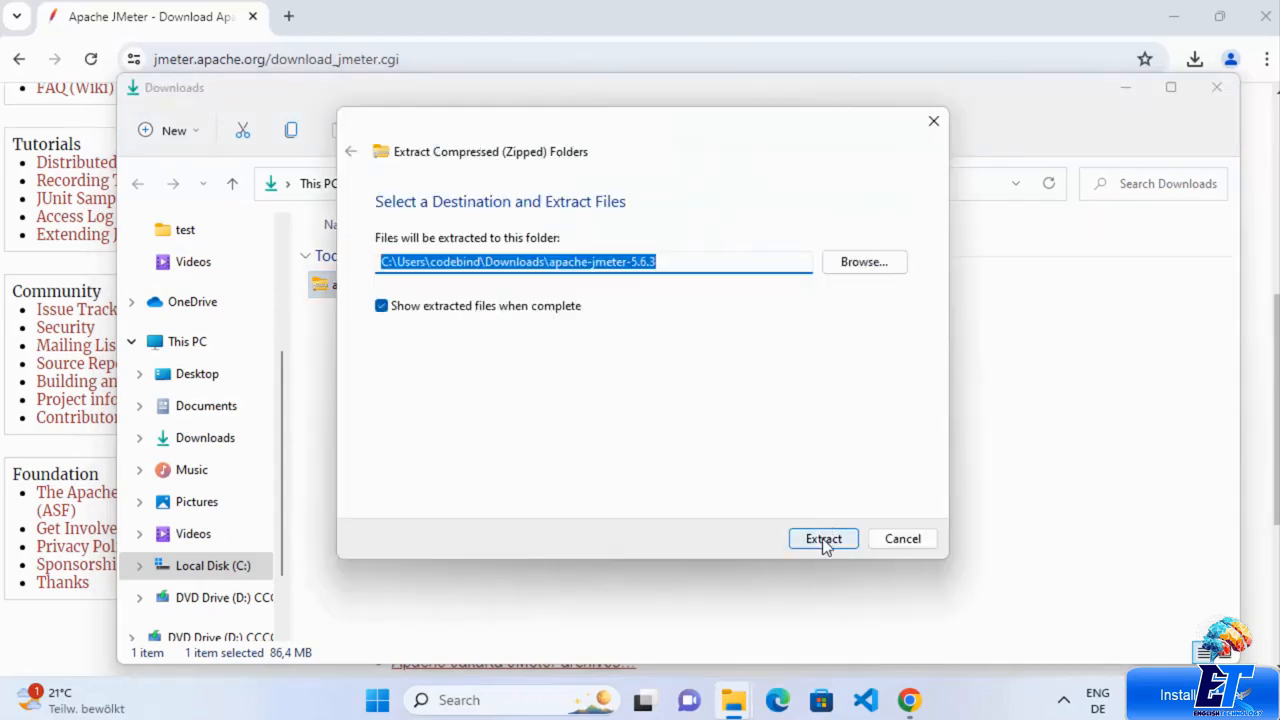
left_click(823, 543)
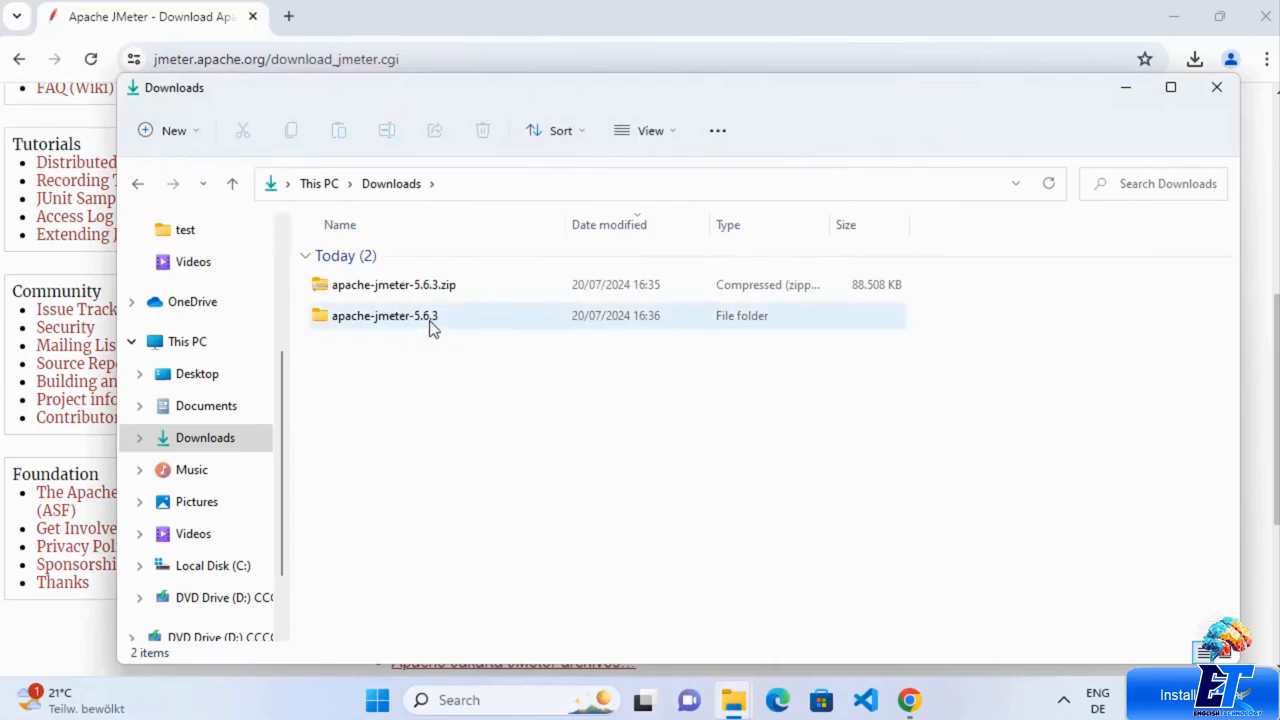
Step: Go into the bin folder of the extracted apache-jmeter-5.6.3 and look for the jmeter.bat file
double_click(432, 330)
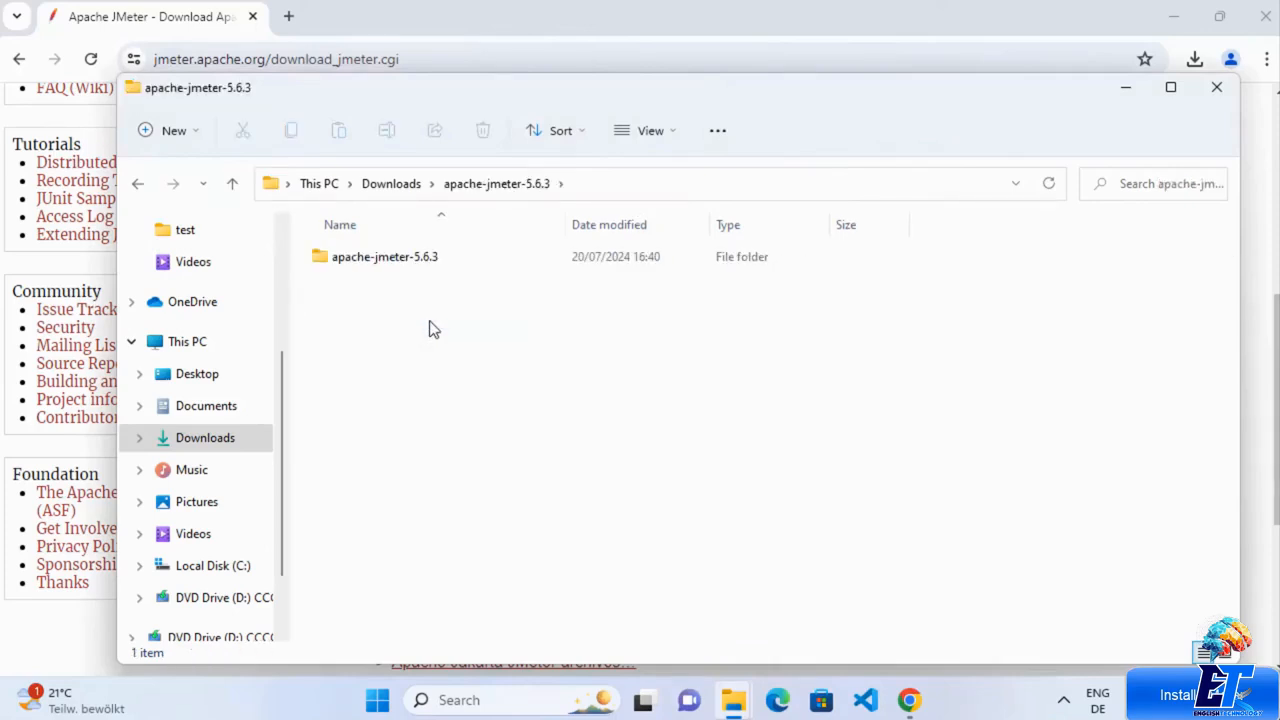
double_click(448, 266)
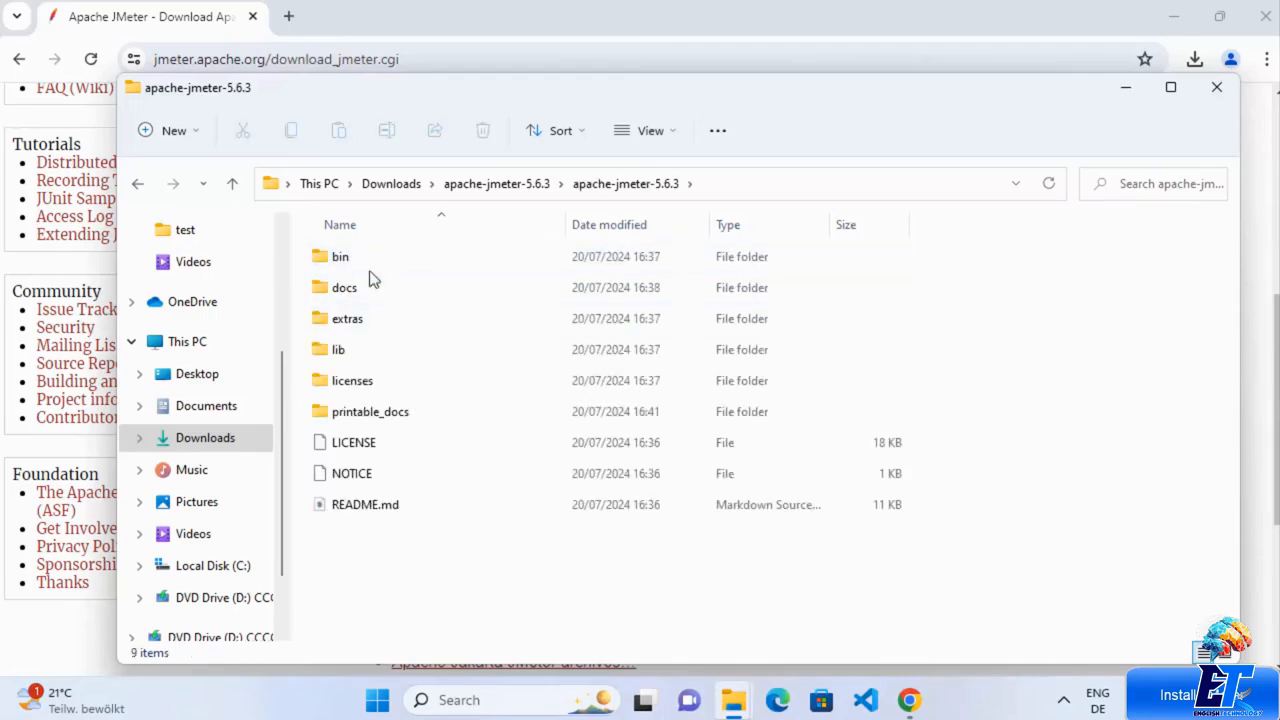
double_click(427, 266)
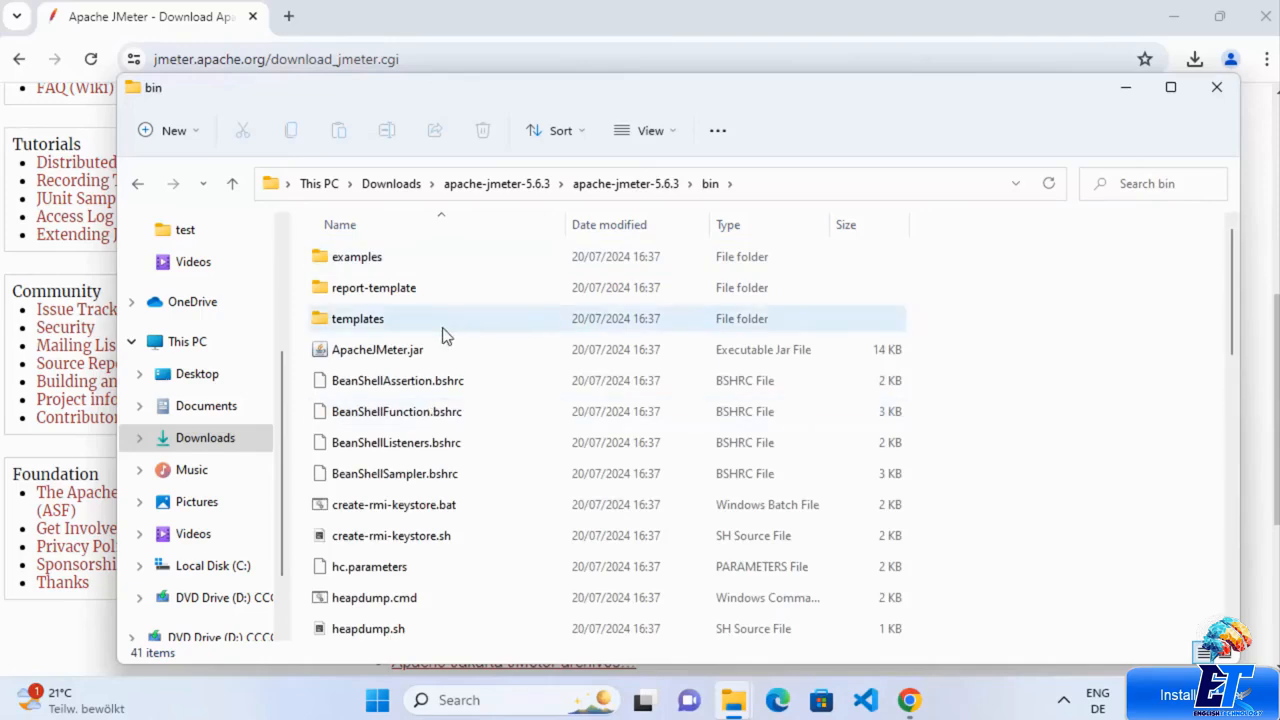
scroll(444, 337, "down", 3)
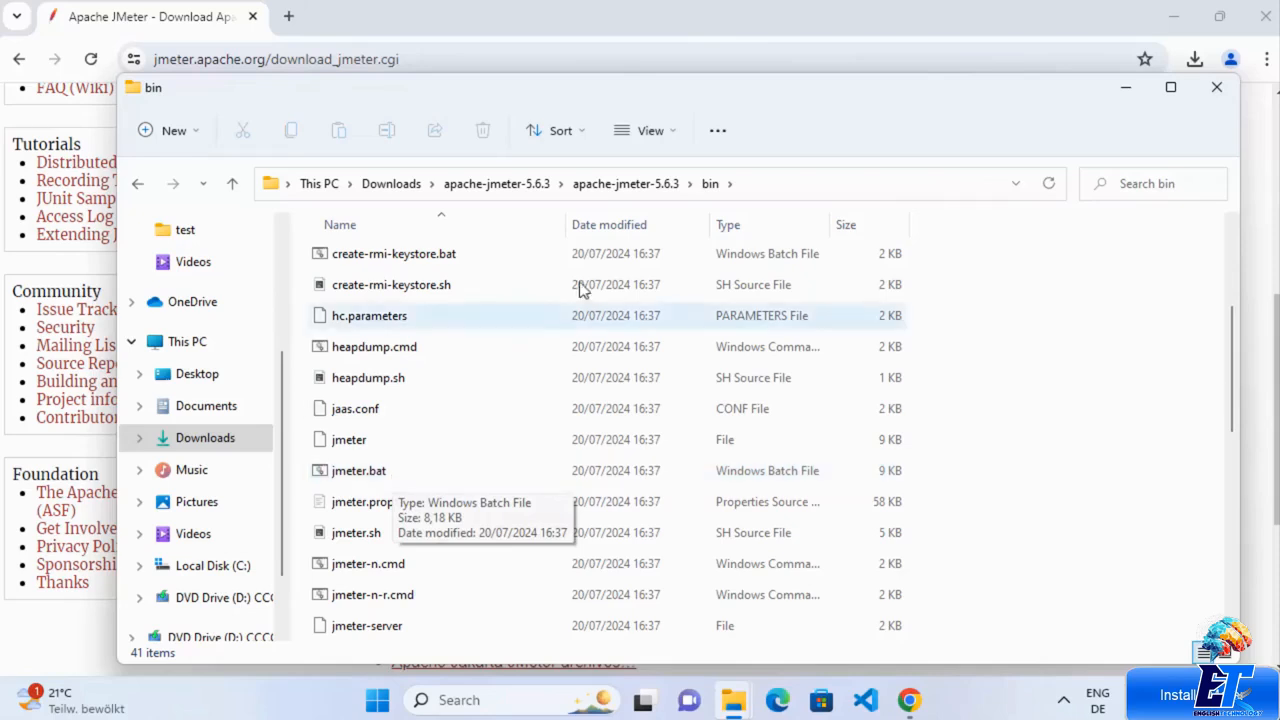
Step: Move the inner apache-jmeter-5.6.3 folder from the extracted folder in Downloads to the root of Local Disk (C:)
left_click(391, 184)
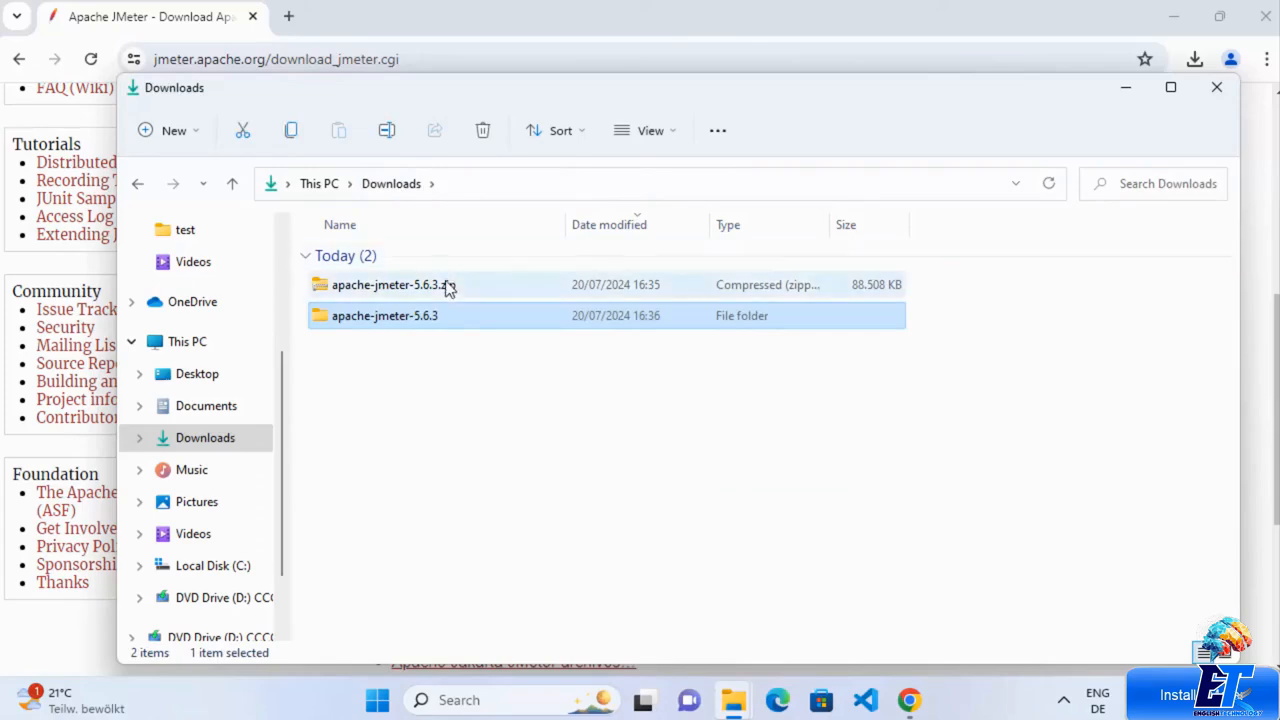
double_click(385, 318)
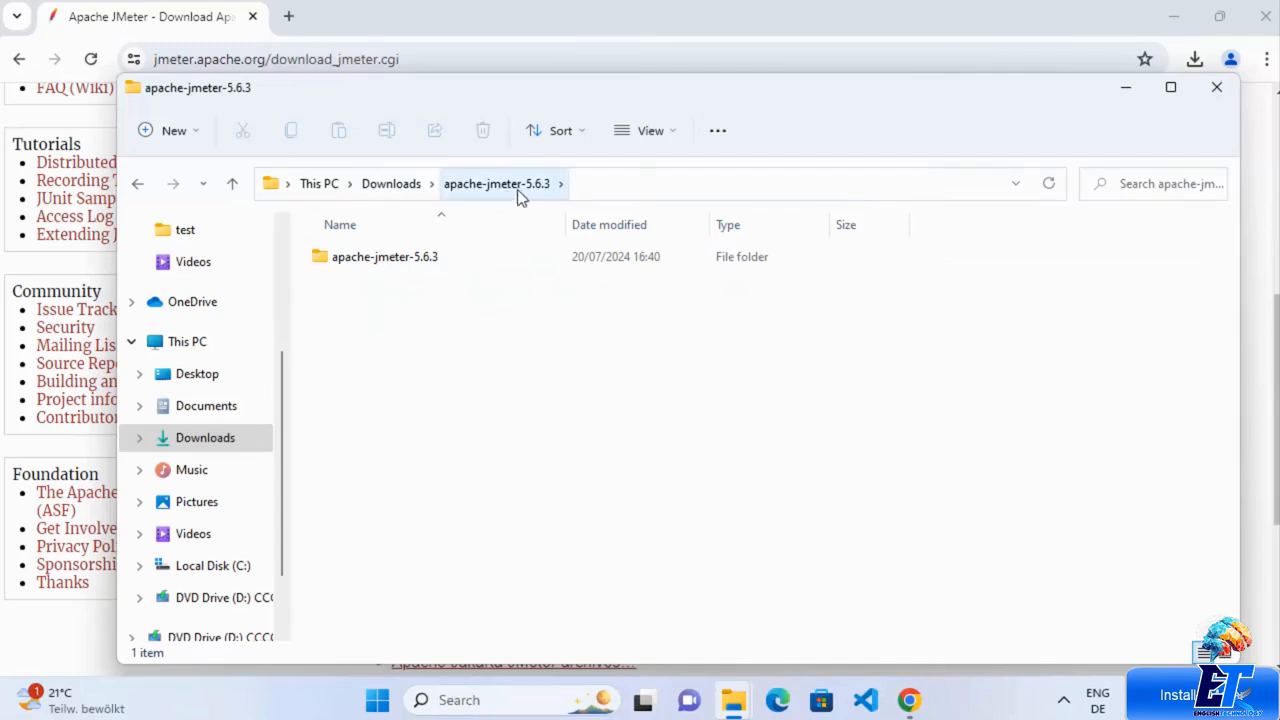
double_click(440, 258)
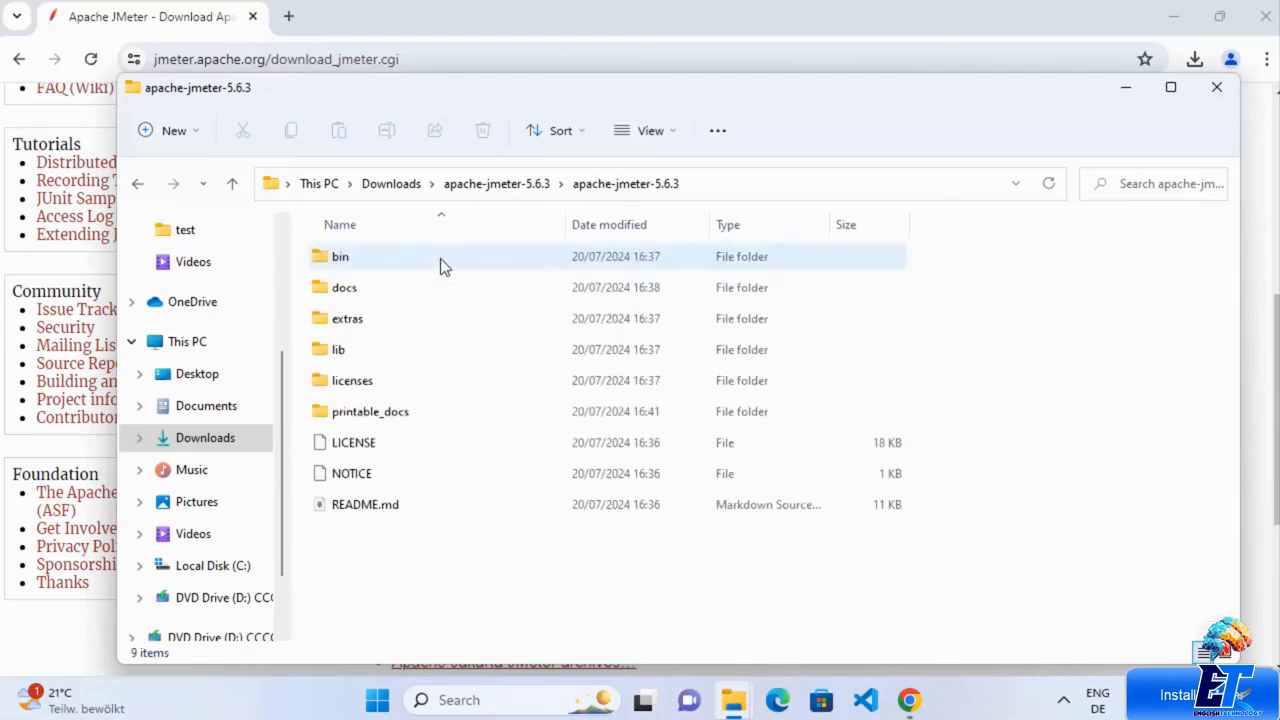
left_click(537, 187)
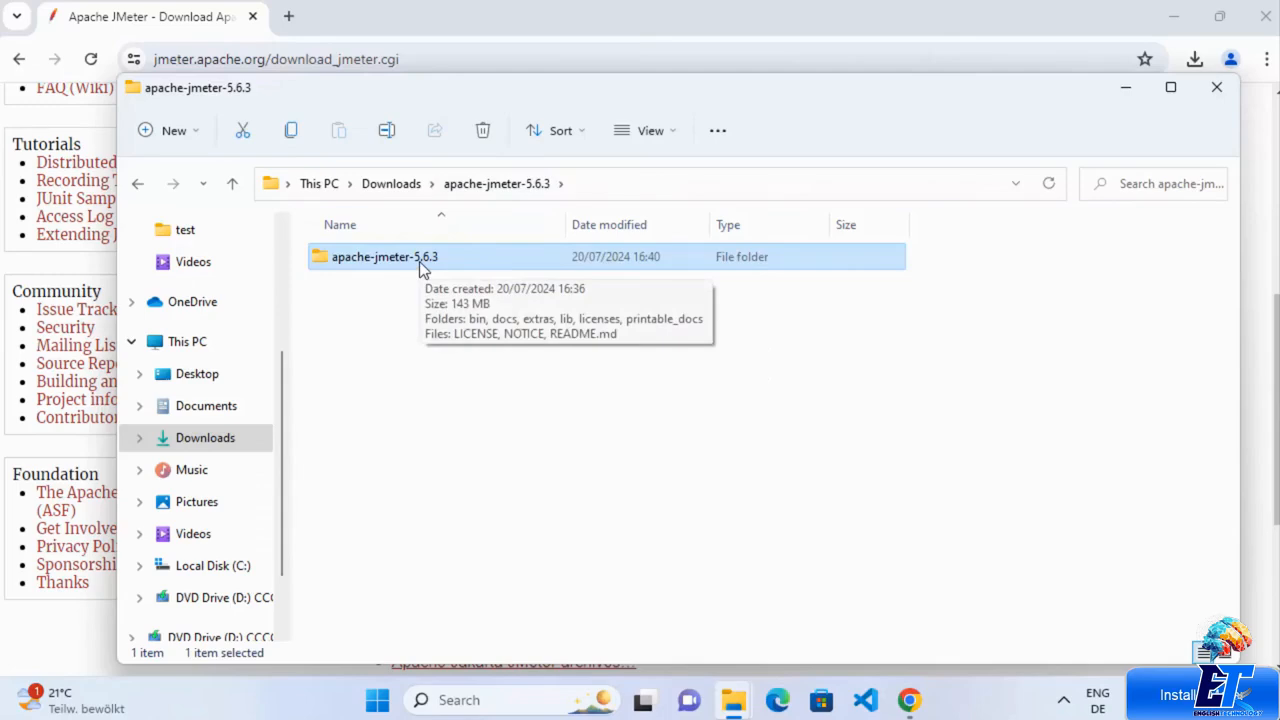
right_click(419, 261)
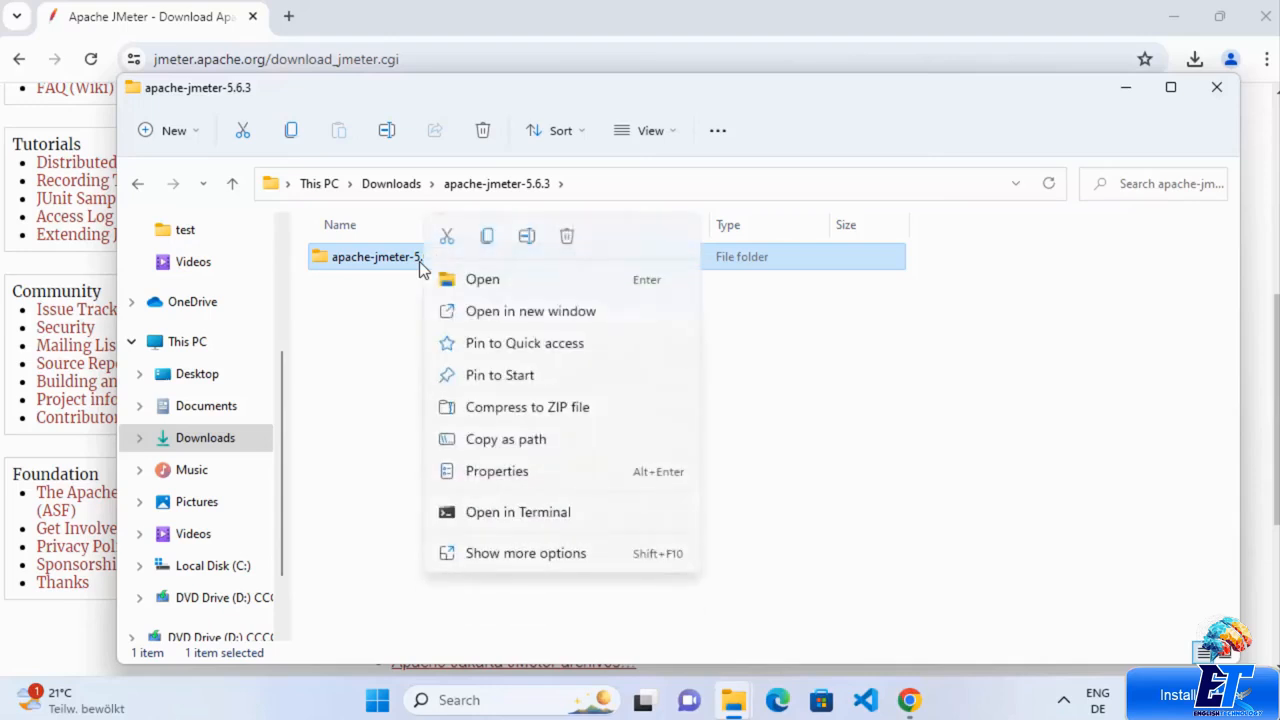
left_click(444, 240)
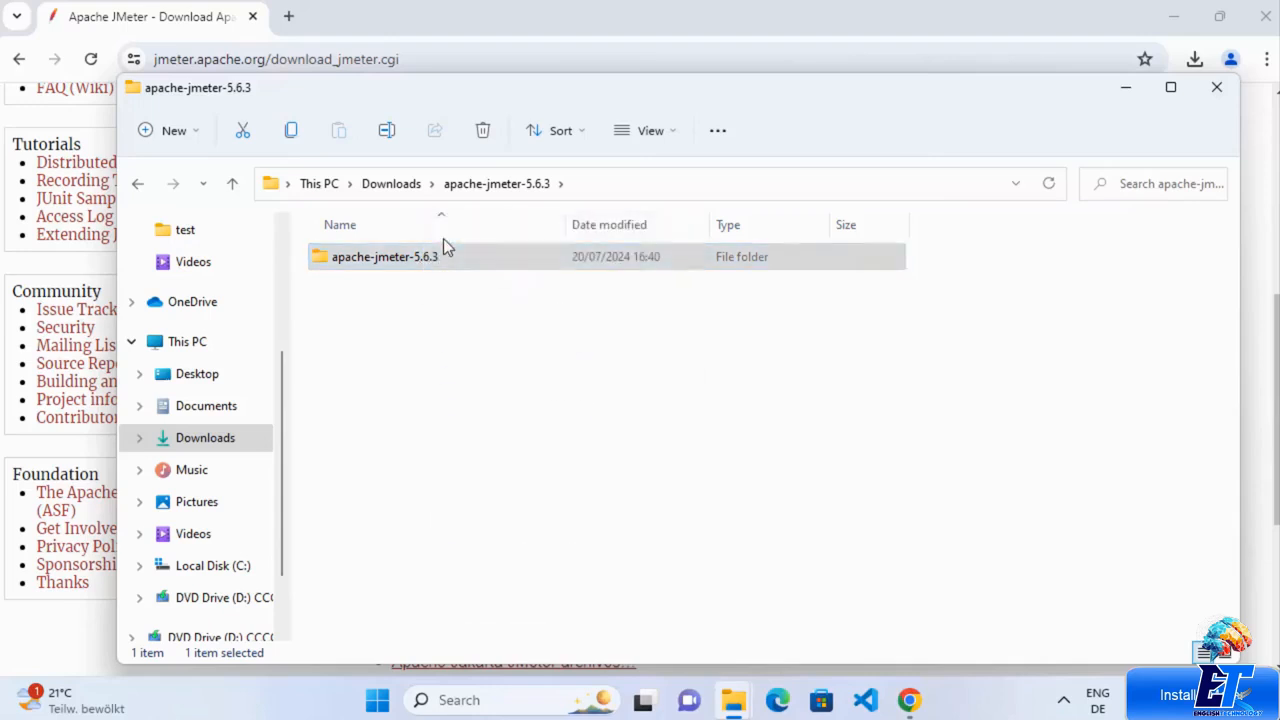
left_click(212, 566)
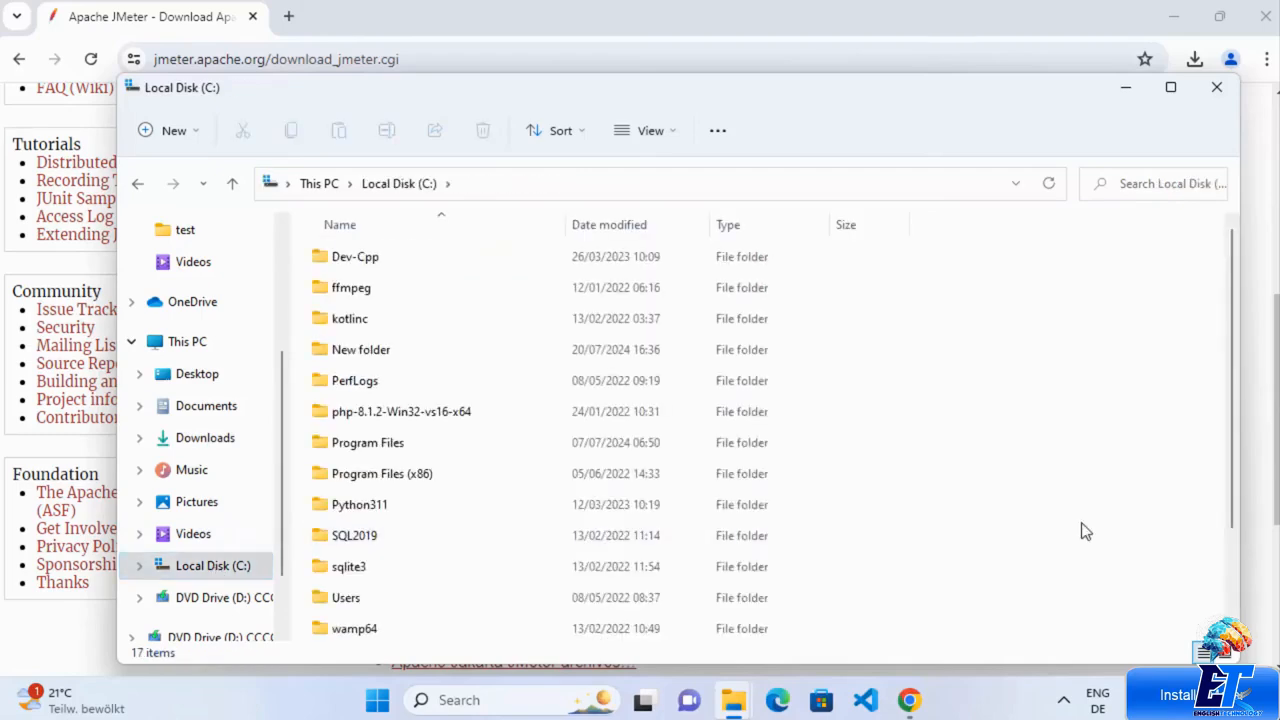
key("ctrl+v")
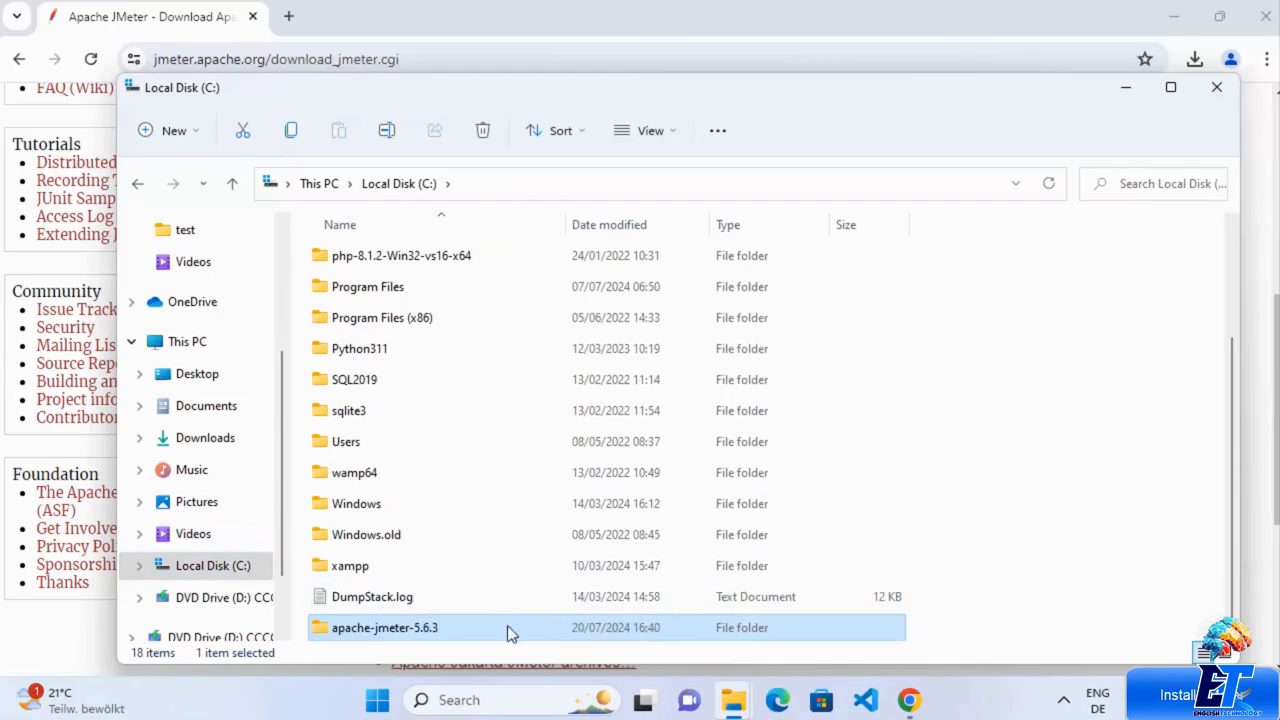
Step: Open the apache-jmeter-5.6.3 folder on Local Disk (C:), show its full path and select the bin folder
double_click(447, 628)
left_click(668, 190)
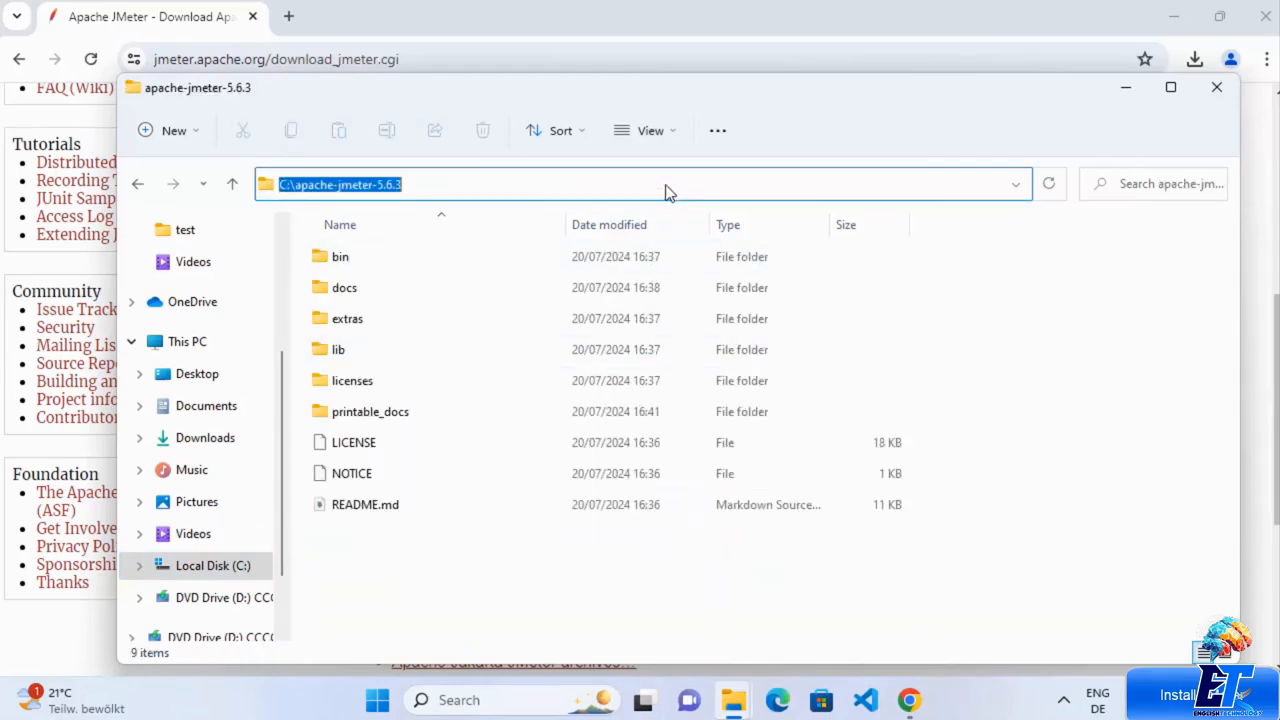
left_click(422, 268)
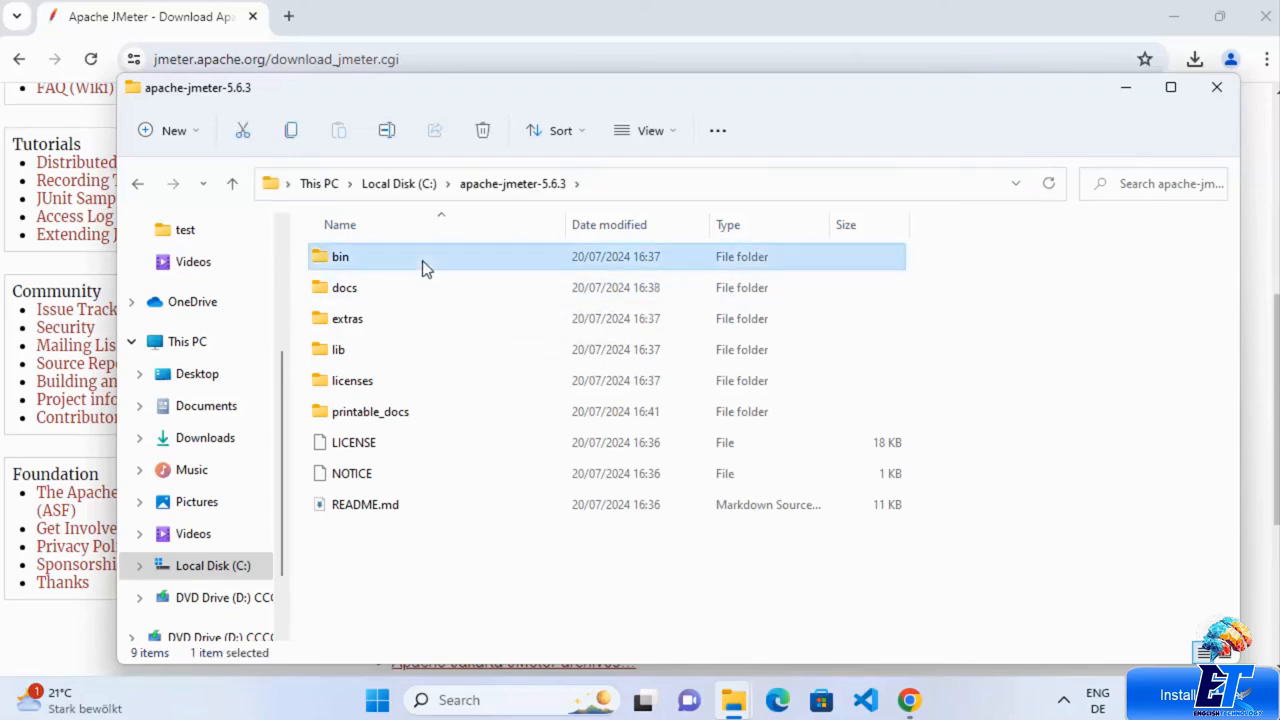
Step: Start JMeter from jmeter.bat in the bin folder, bring its window to the front and close it again
double_click(422, 268)
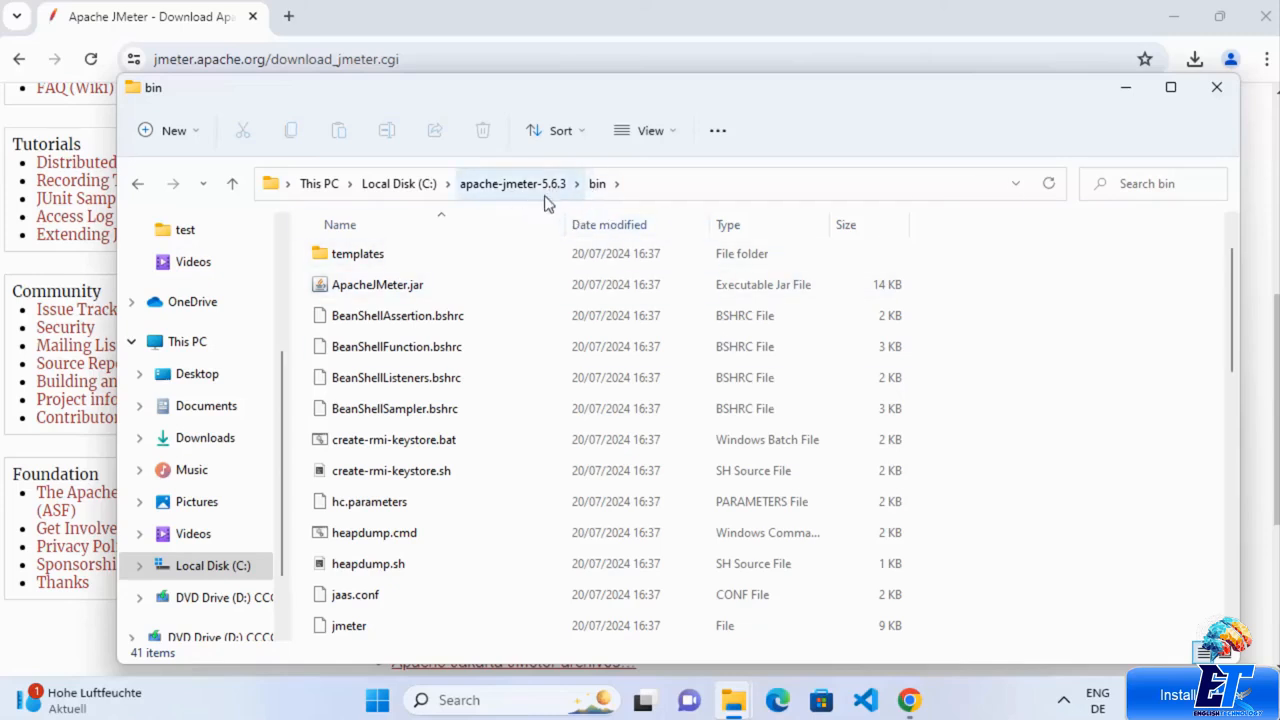
scroll(443, 413, "down", 3)
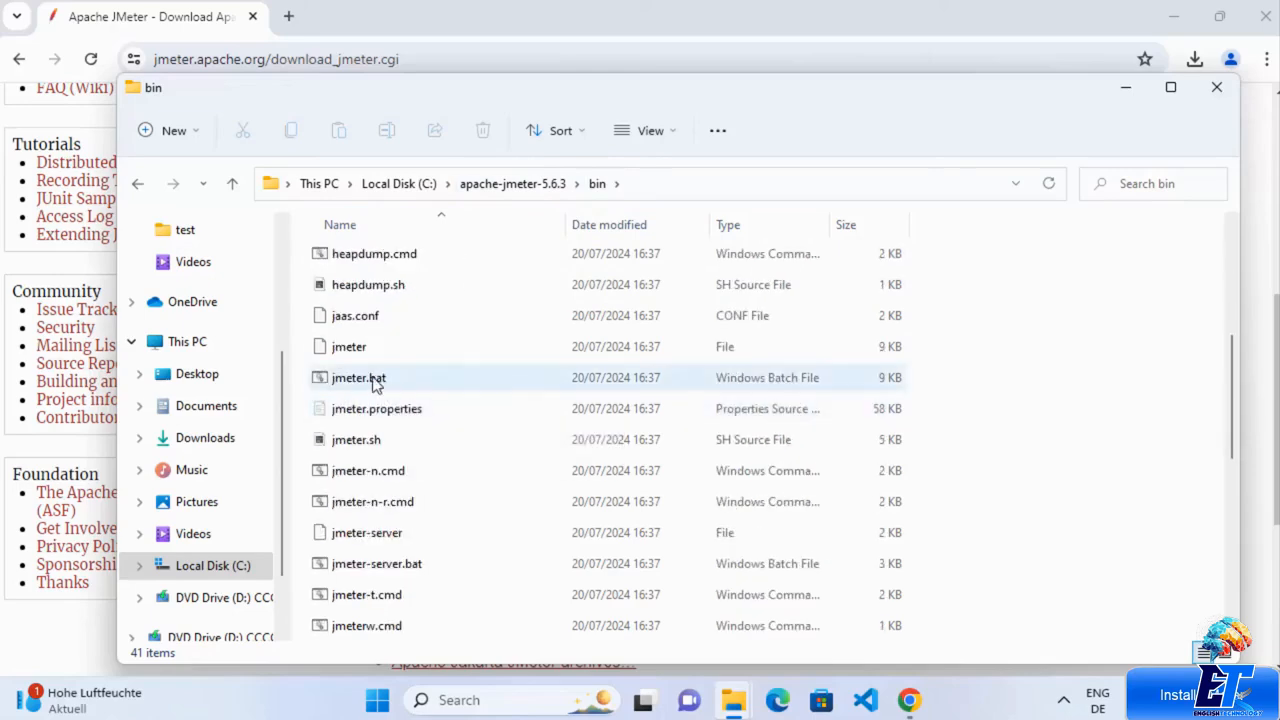
double_click(387, 377)
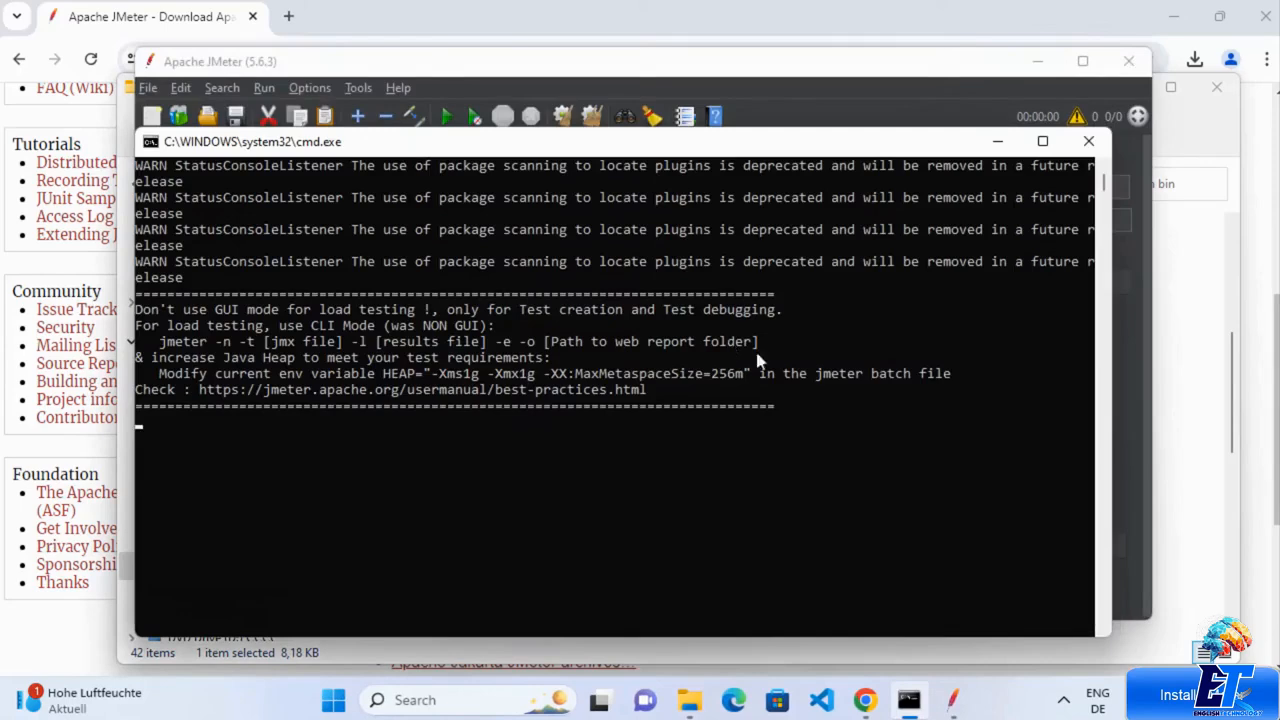
left_click(946, 60)
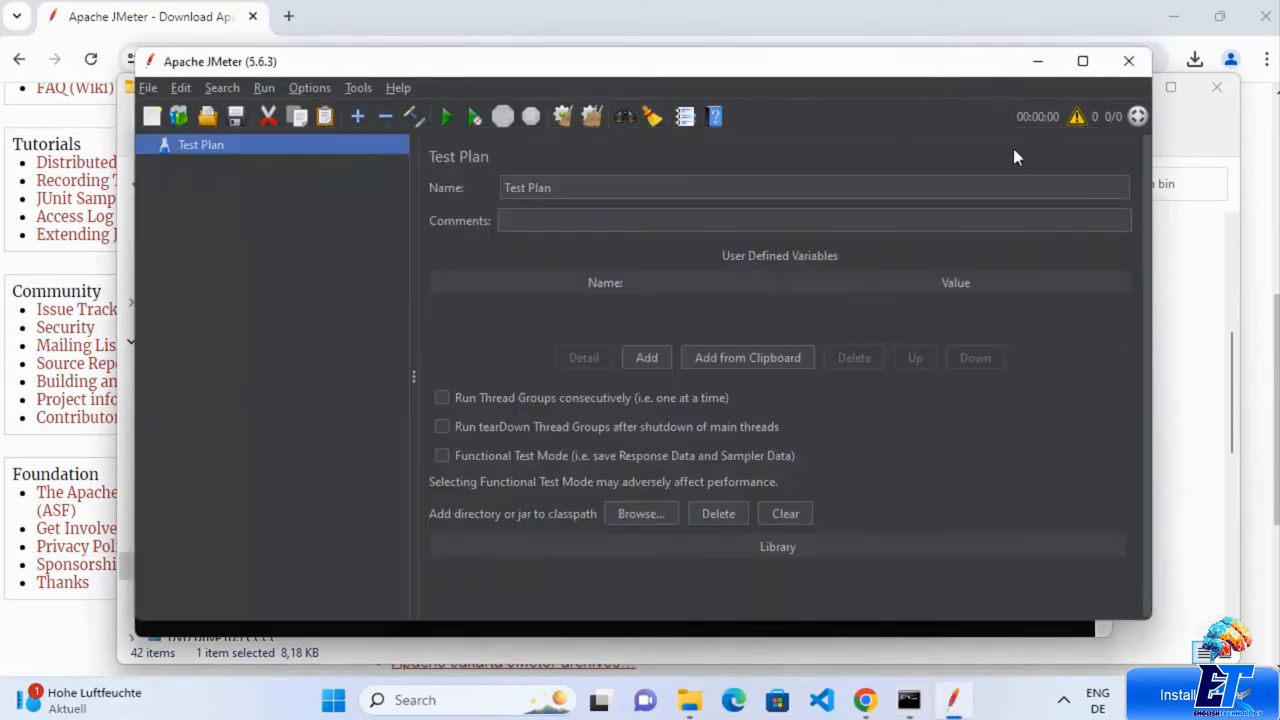
left_click(1128, 61)
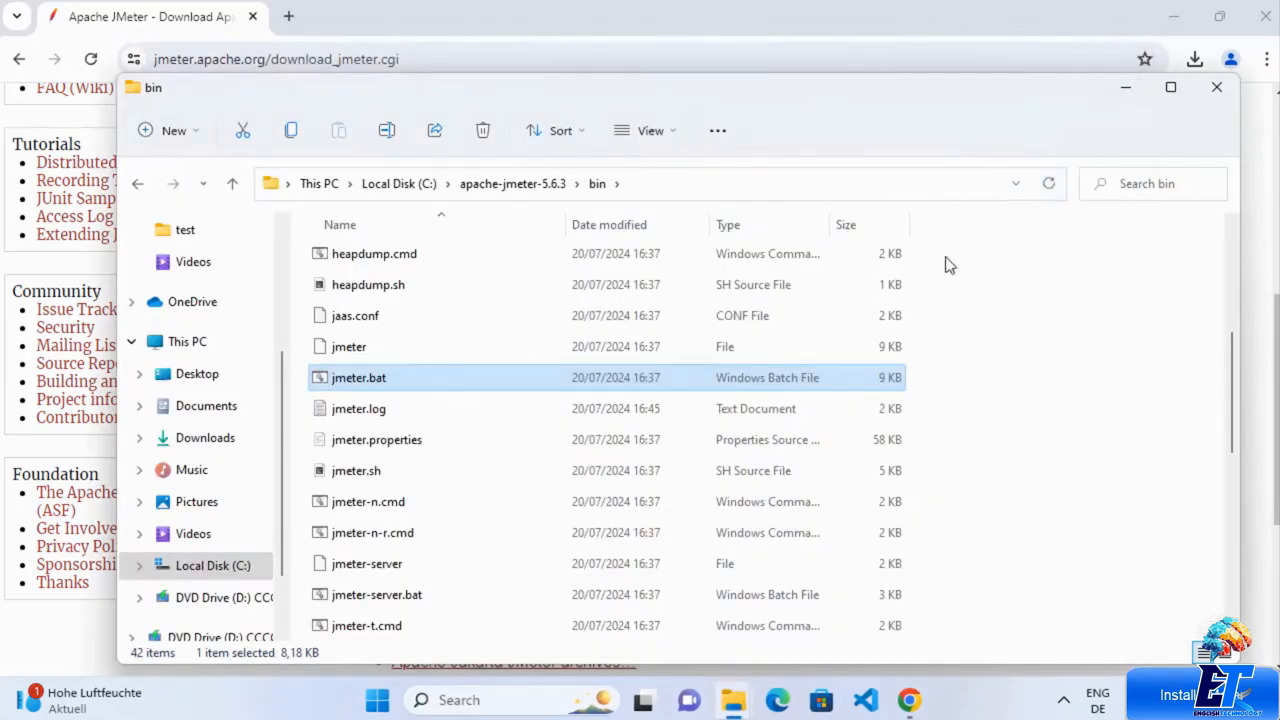
Step: Search Windows for cmd and open a Command Prompt window
left_click(501, 704)
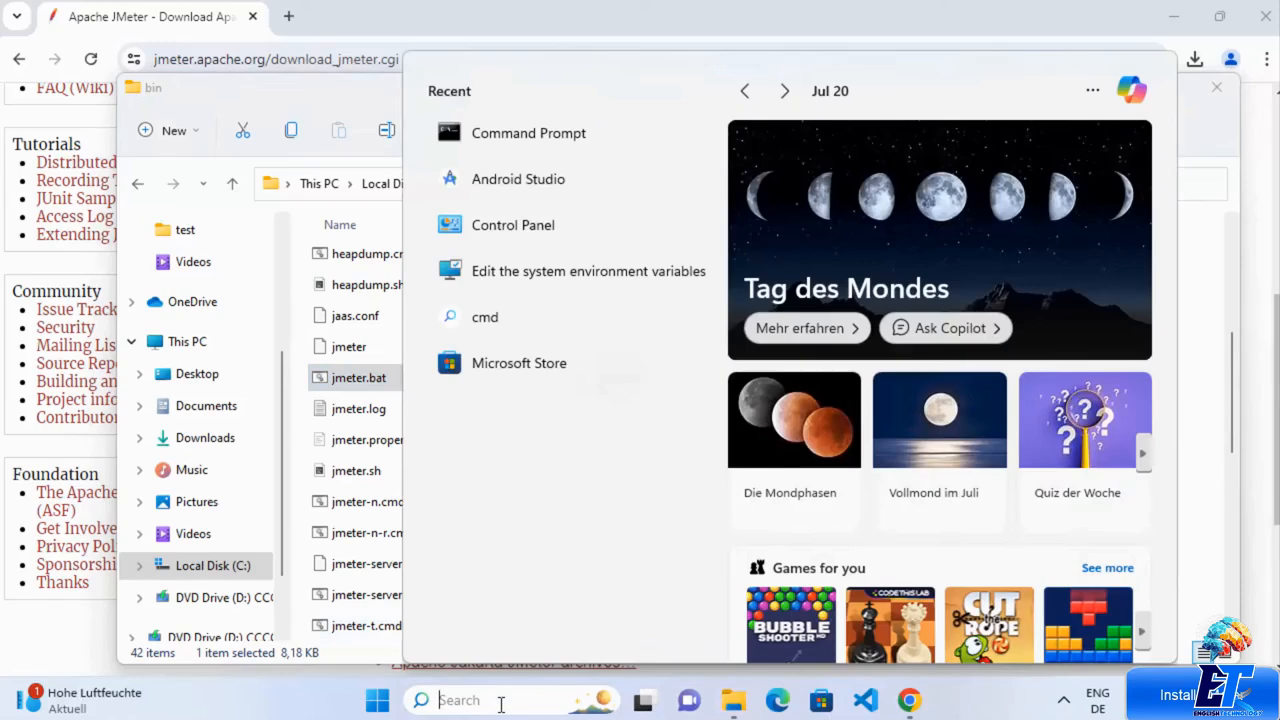
type("cmd")
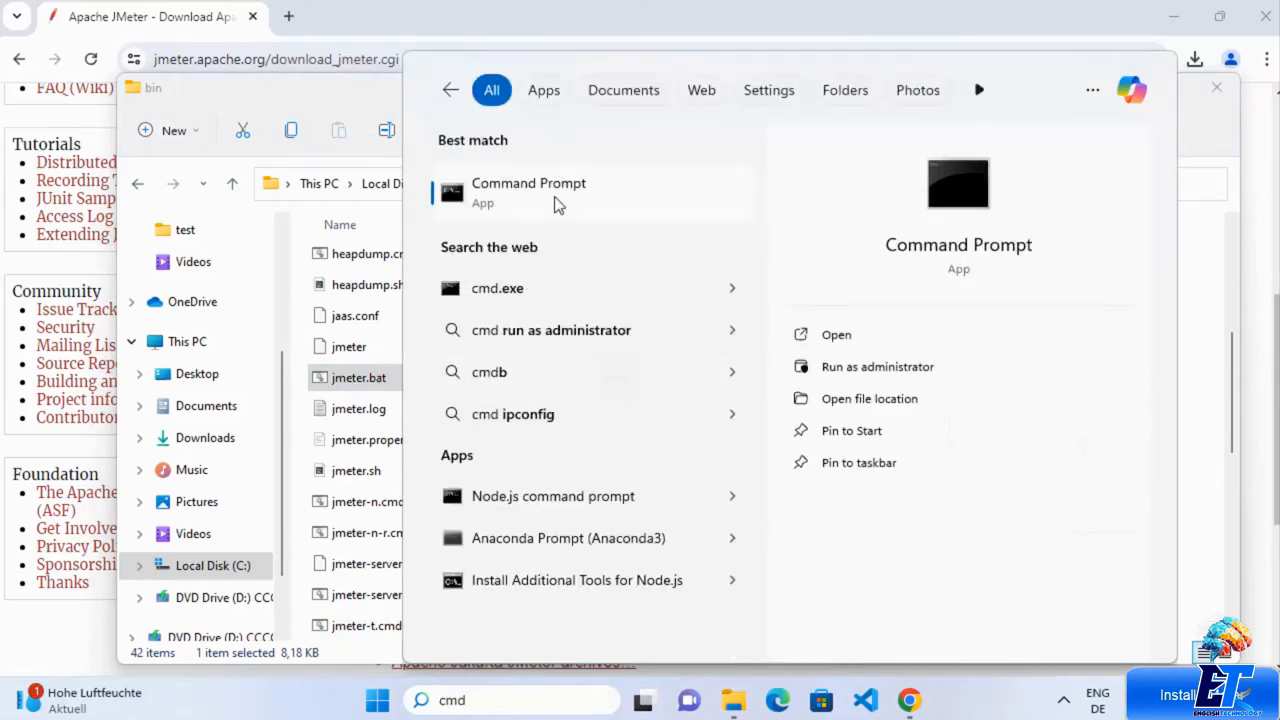
left_click(556, 195)
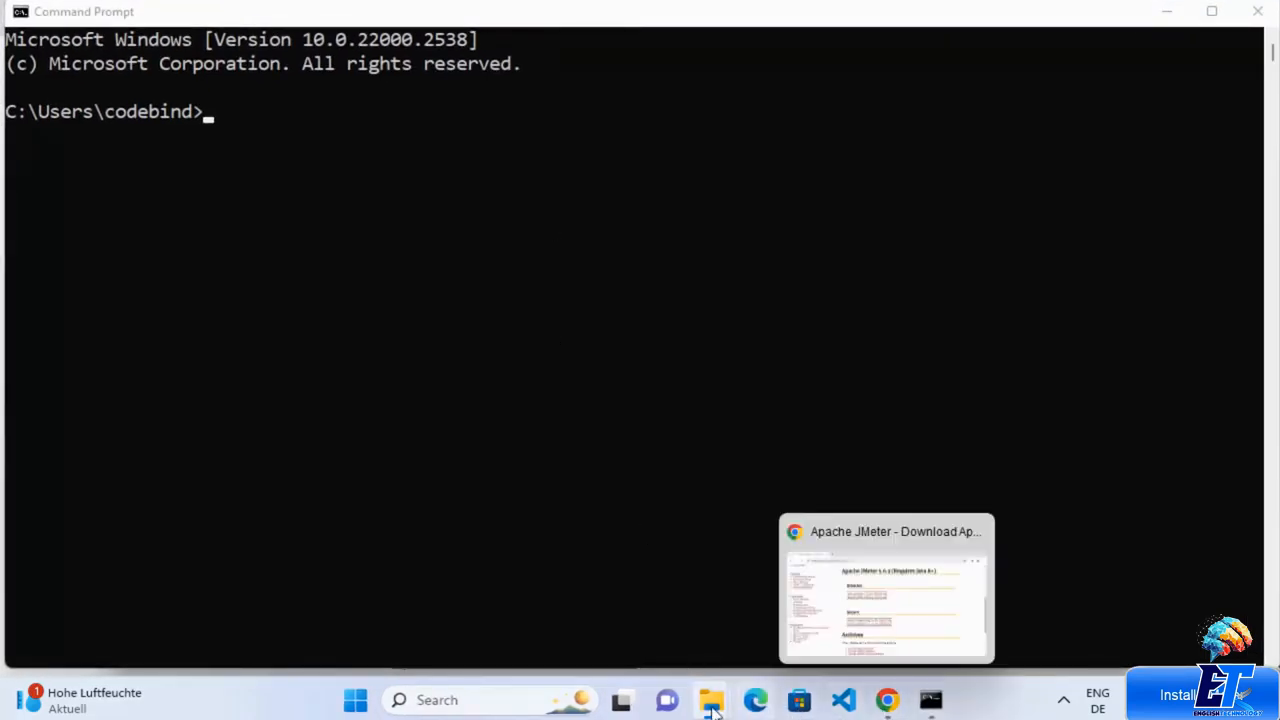
Step: Switch to File Explorer and copy the full path of the bin folder, C:\apache-jmeter-5.6.3\bin
mouse_move(711, 705)
left_click(771, 651)
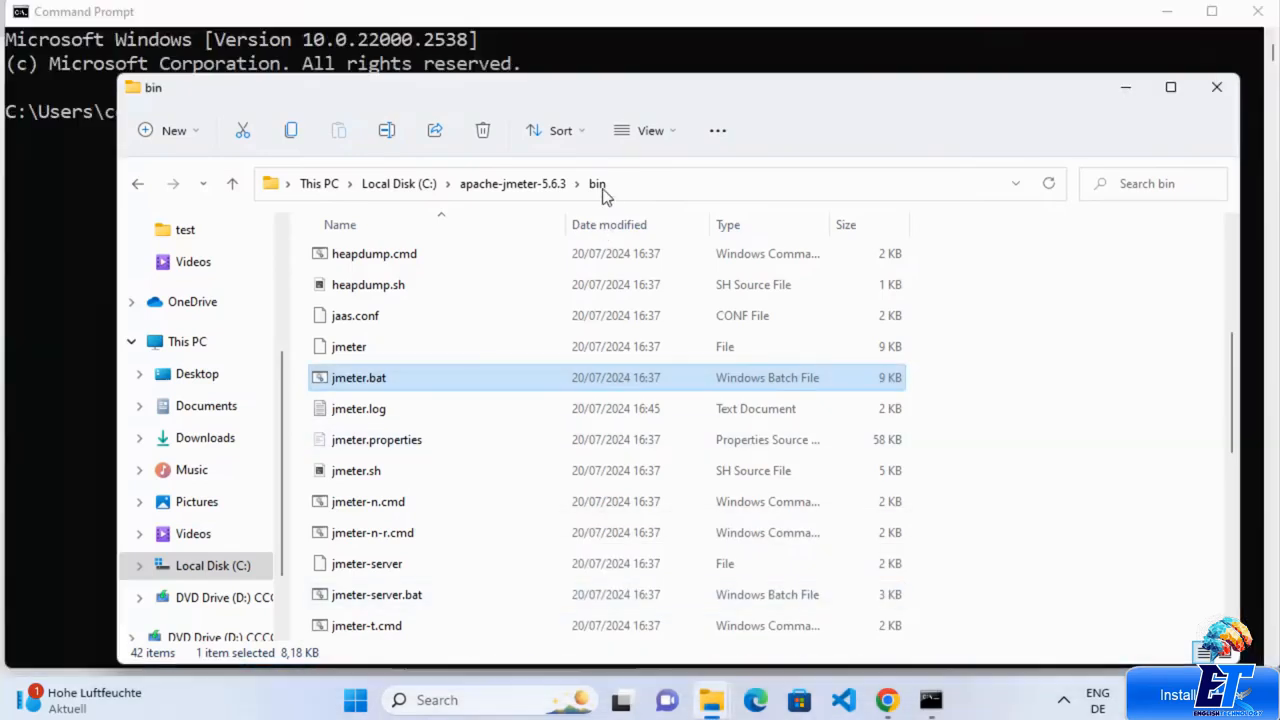
left_click(690, 194)
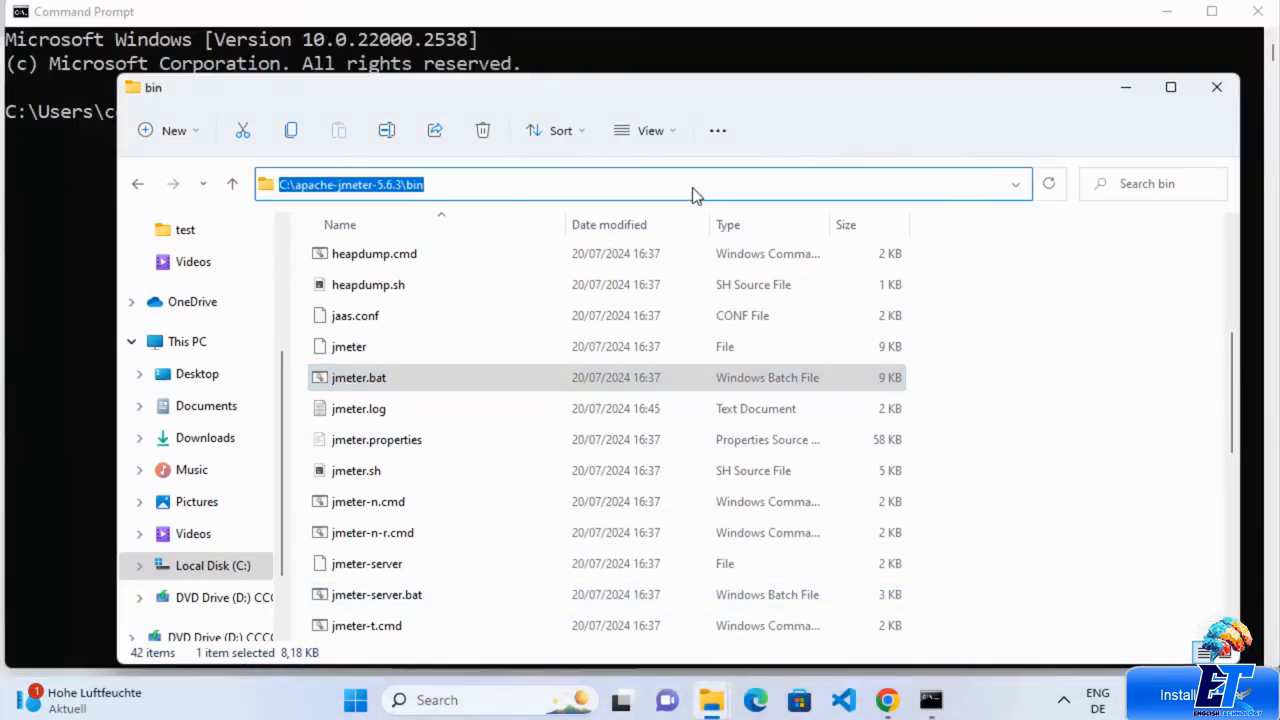
double_click(584, 187)
triple_click(584, 187)
key("ctrl+c")
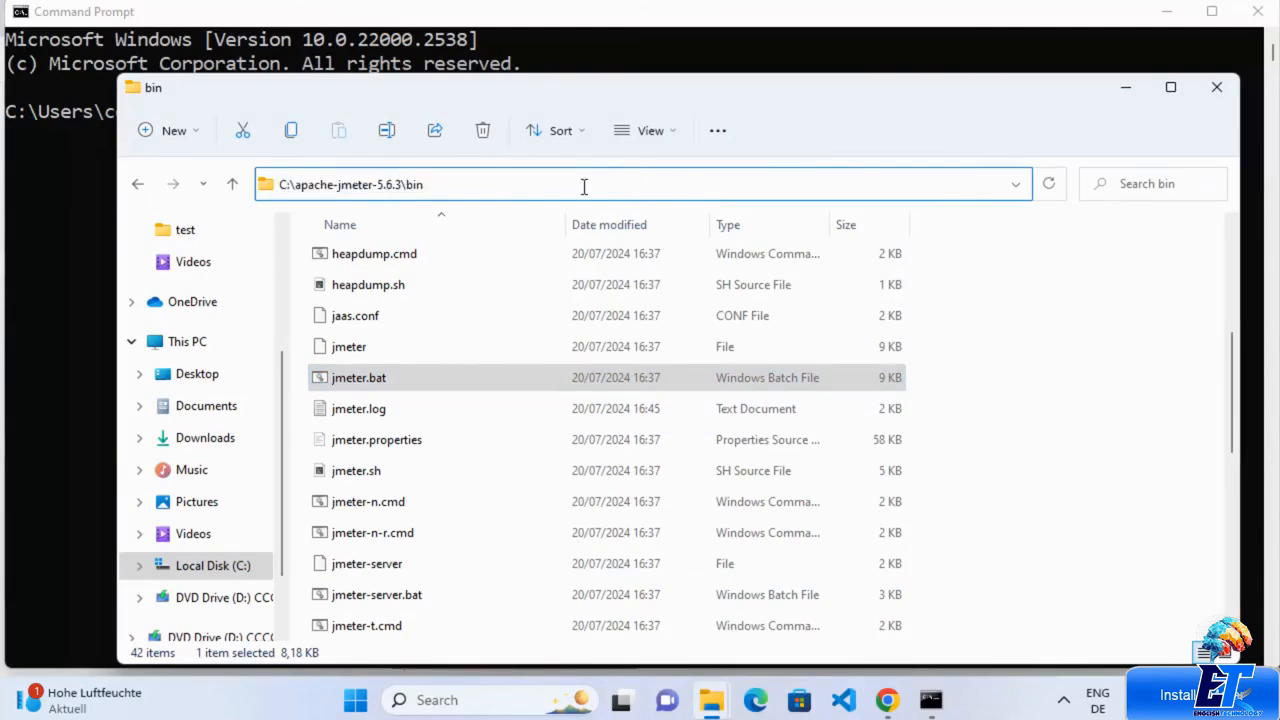
Step: Return to Command Prompt and change the directory to C:\apache-jmeter-5.6.3\bin using the copied path
left_click(70, 185)
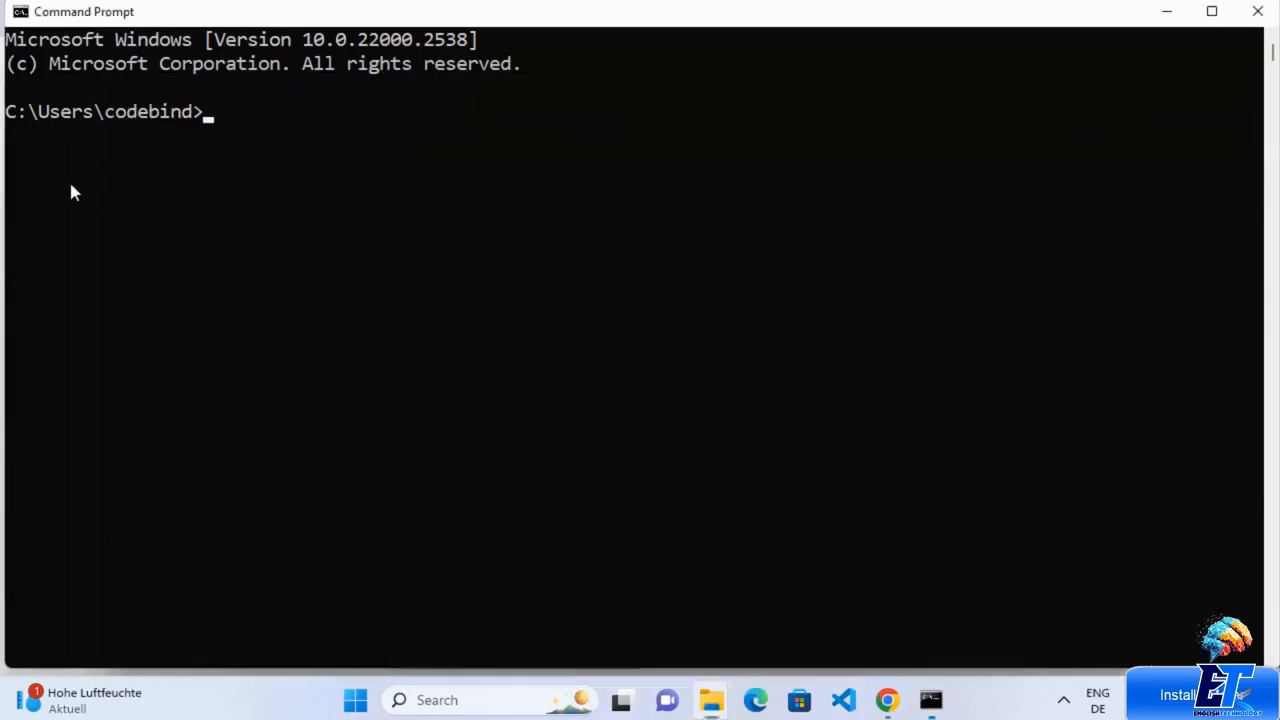
left_click(283, 207)
type("cd")
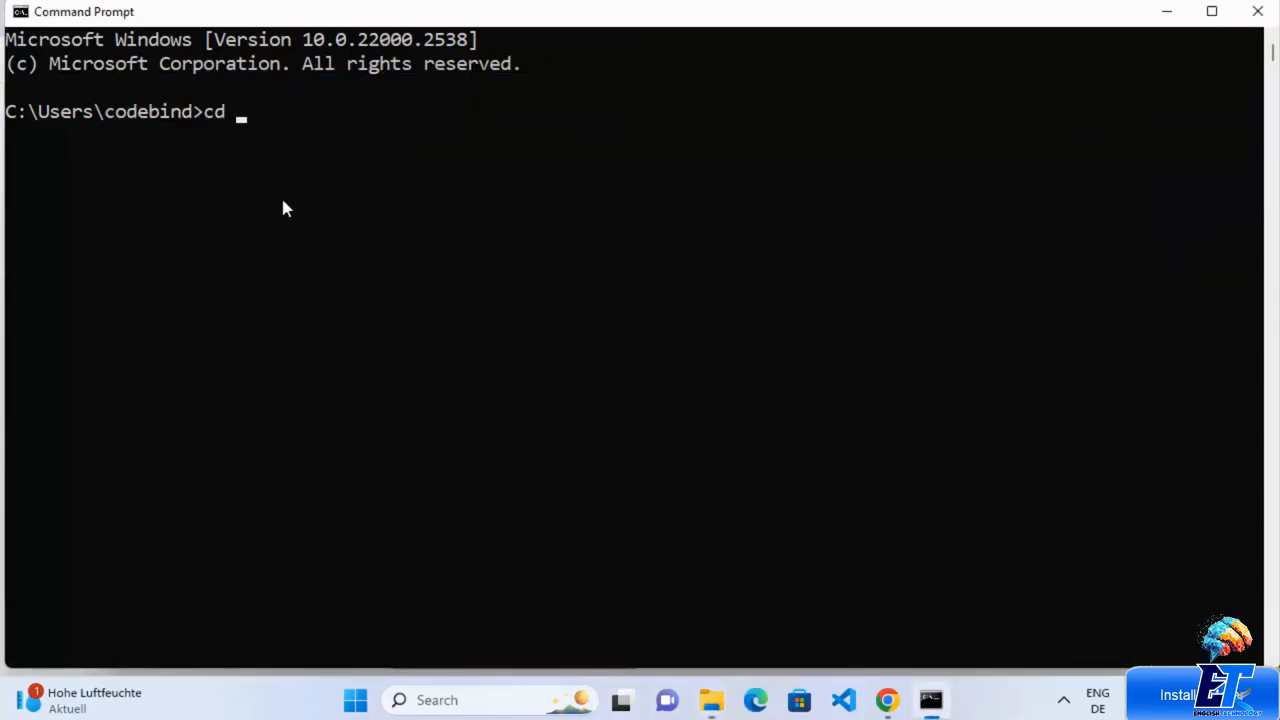
key("ctrl+v")
key("Return")
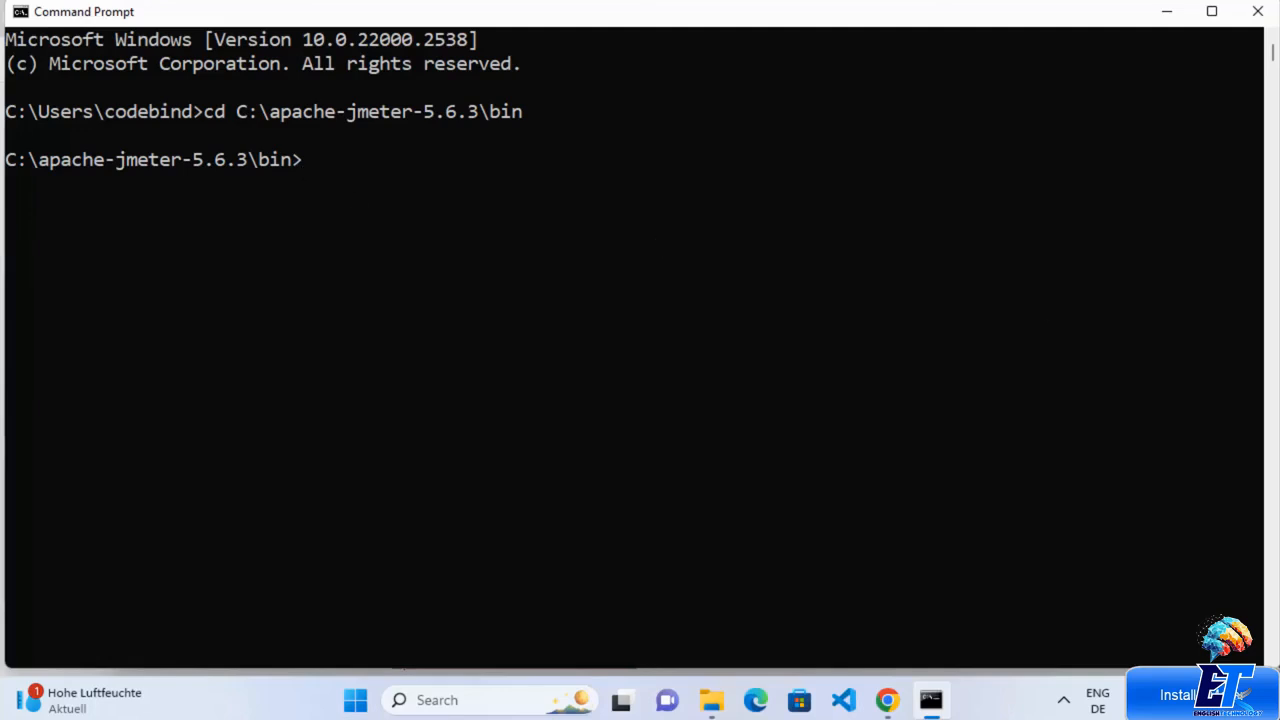
Step: Launch JMeter from the bin directory with the jmeter command, then close the Command Prompt window
left_click(647, 390)
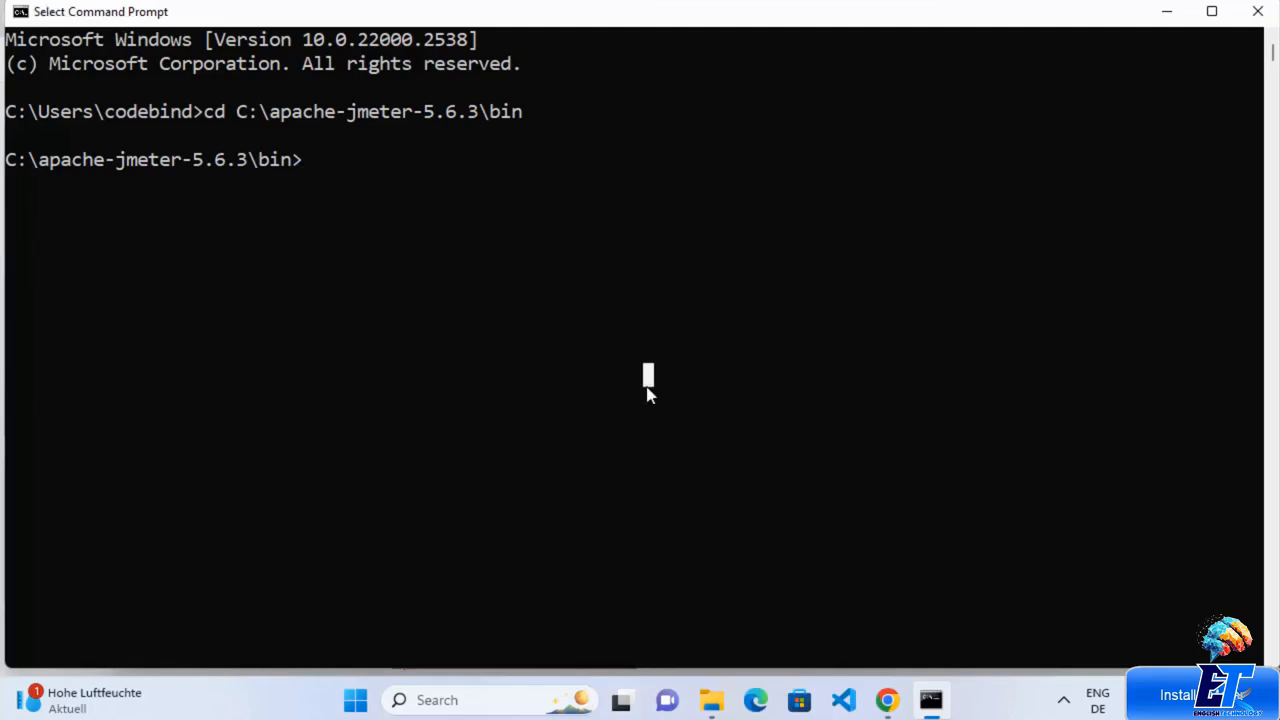
type("jme")
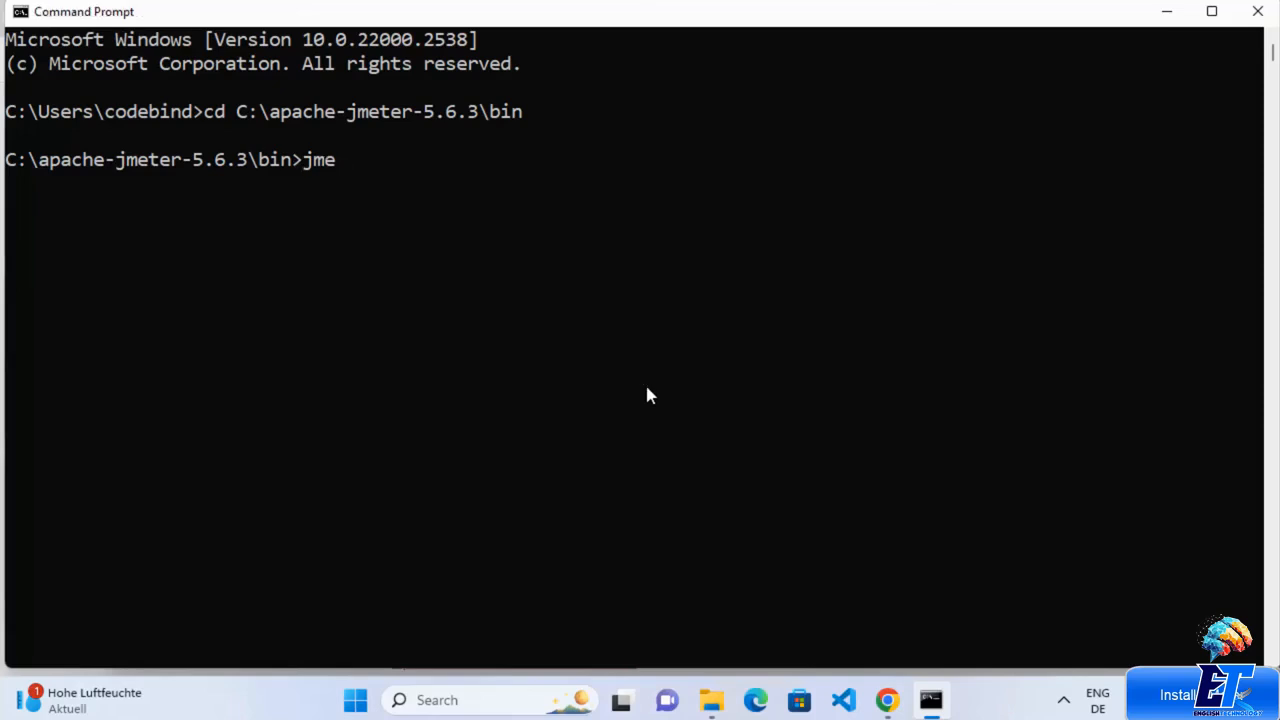
type("ter")
key("Return")
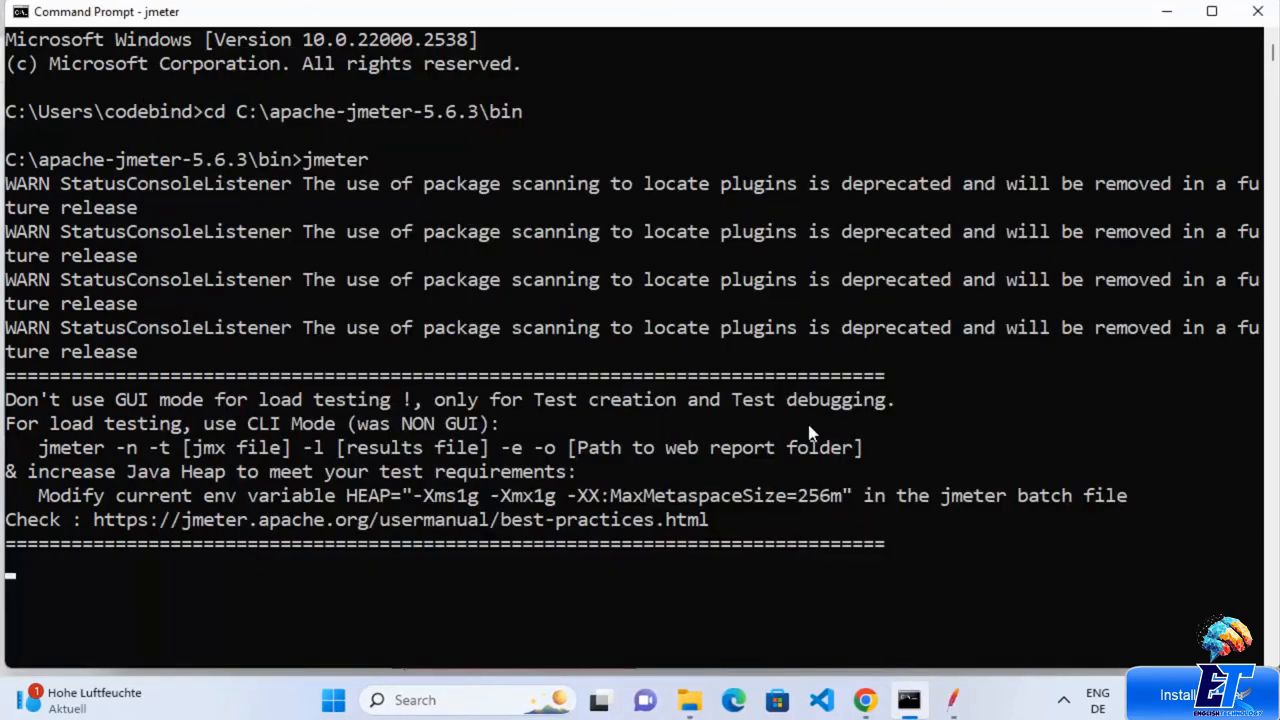
left_click(810, 432)
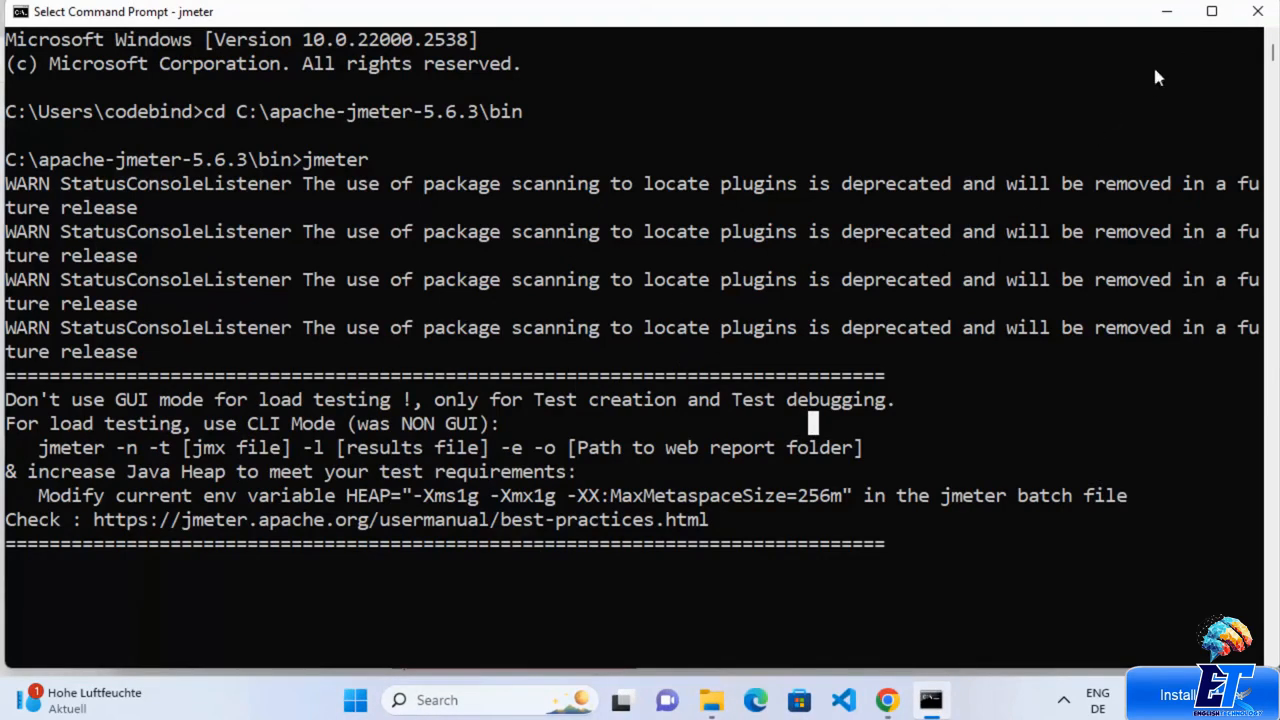
left_click(1257, 11)
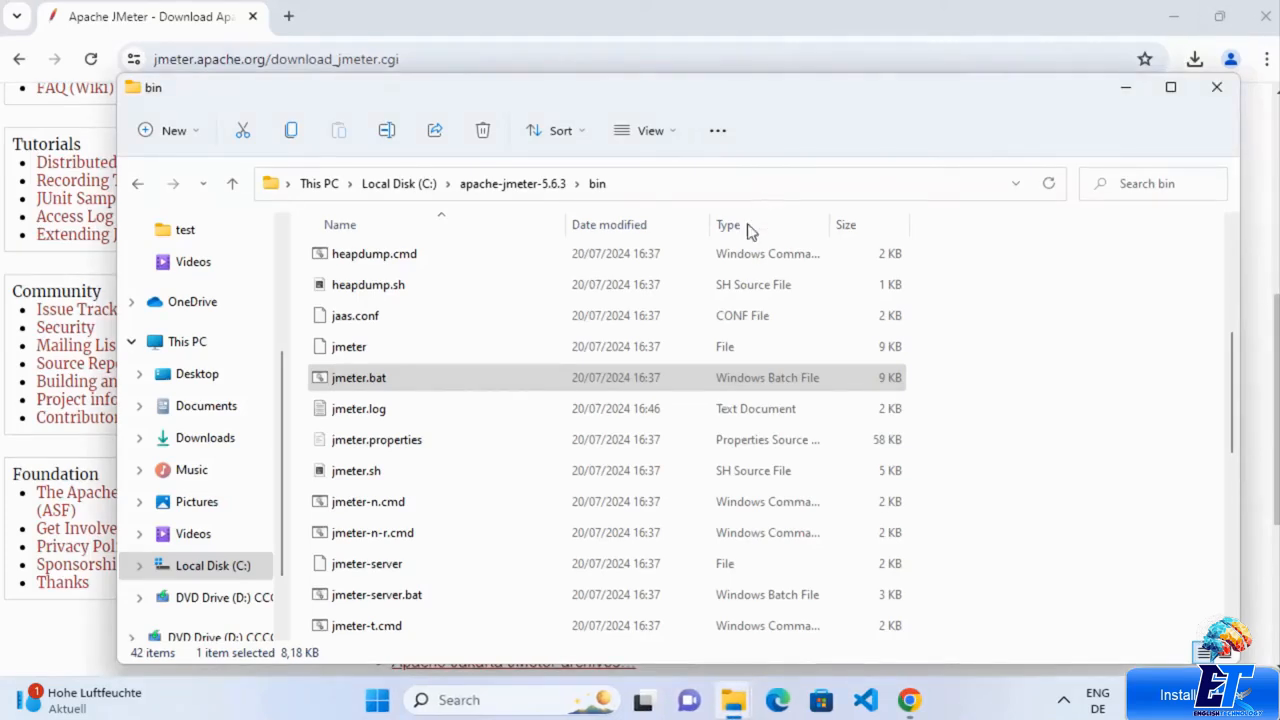
Step: Copy the bin folder's path C:\apache-jmeter-5.6.3\bin in File Explorer and minimize the open windows to reach the desktop
left_click(690, 196)
key("ctrl+c")
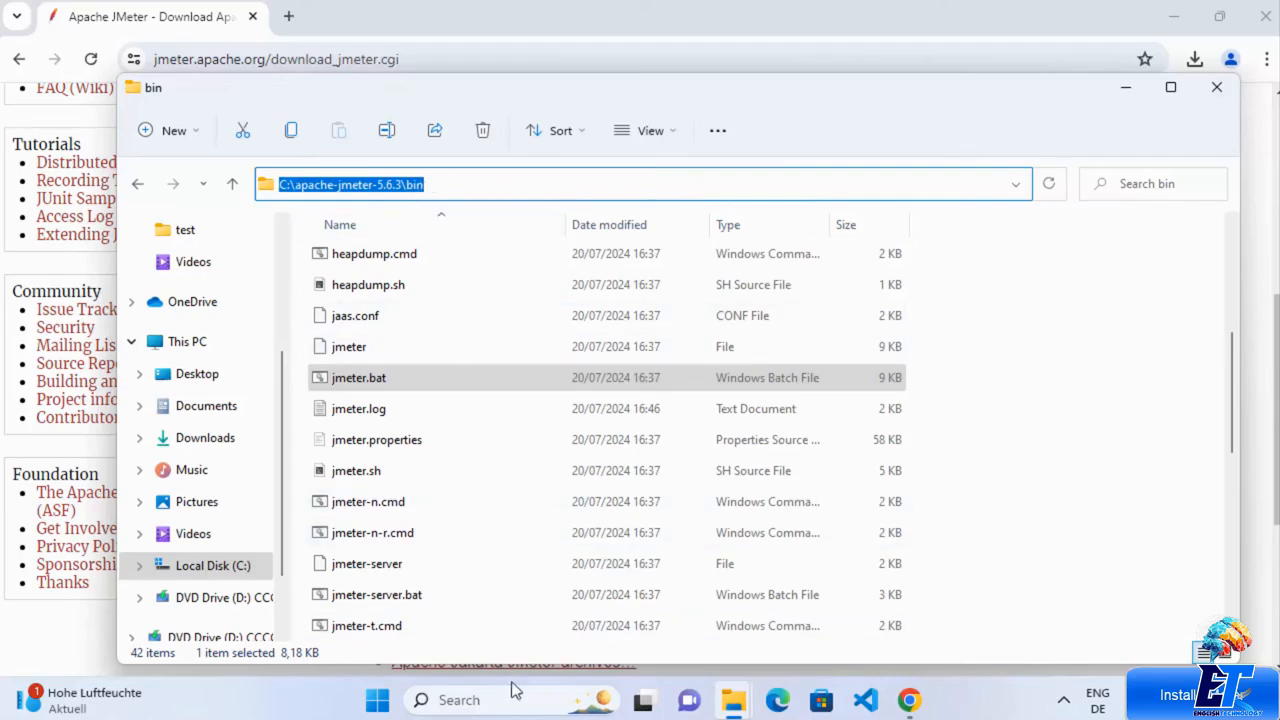
left_click(1164, 72)
left_click(1172, 16)
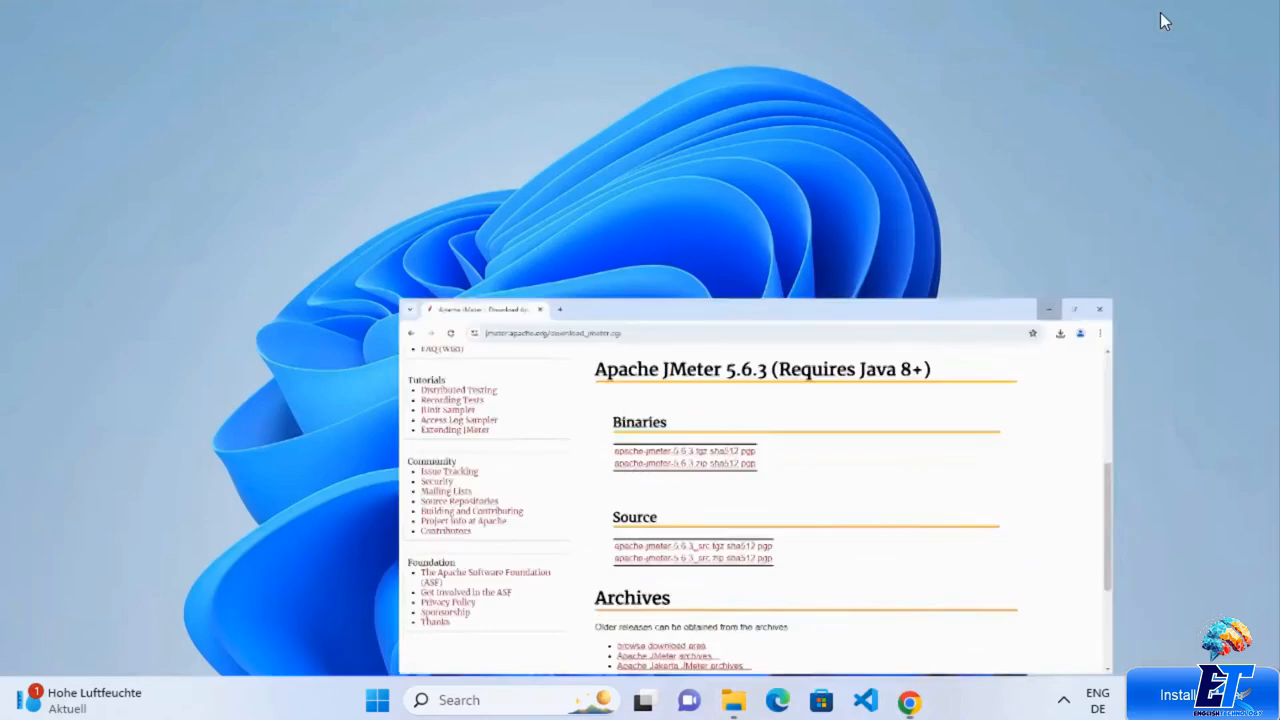
Step: Search Windows for env, open the system environment variables settings and show the list of Environment Variables
left_click(477, 701)
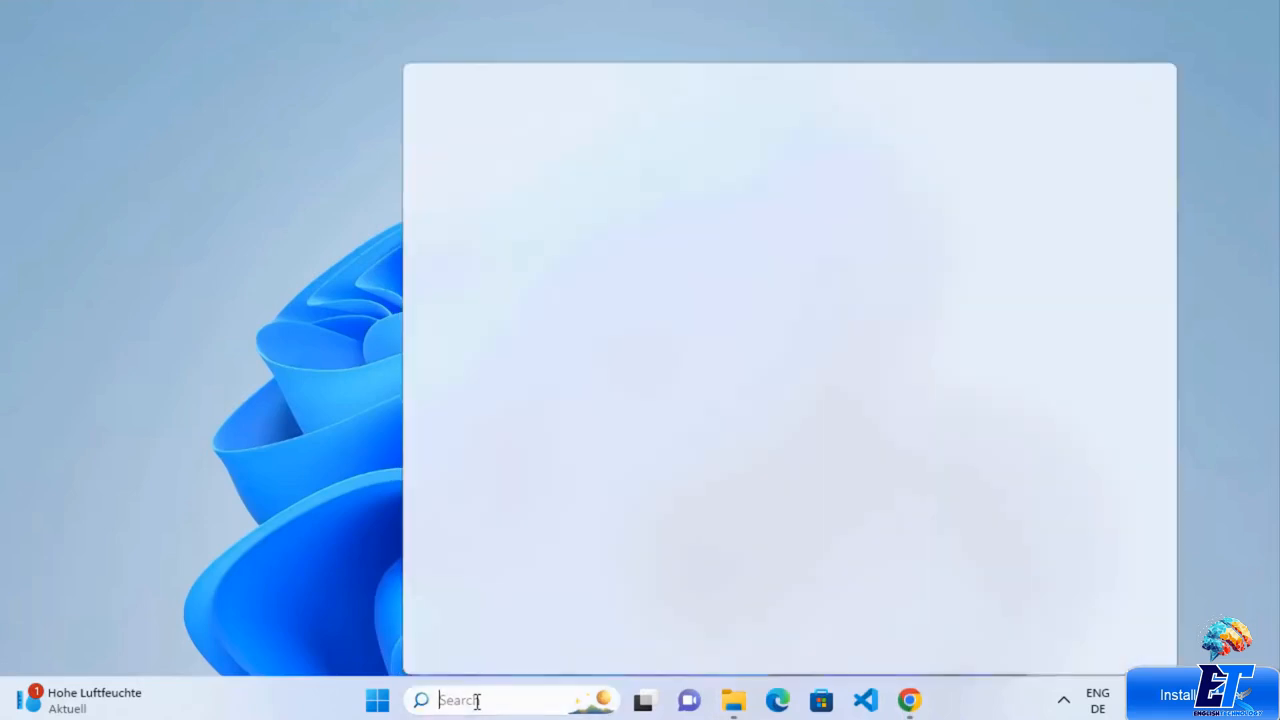
type("env")
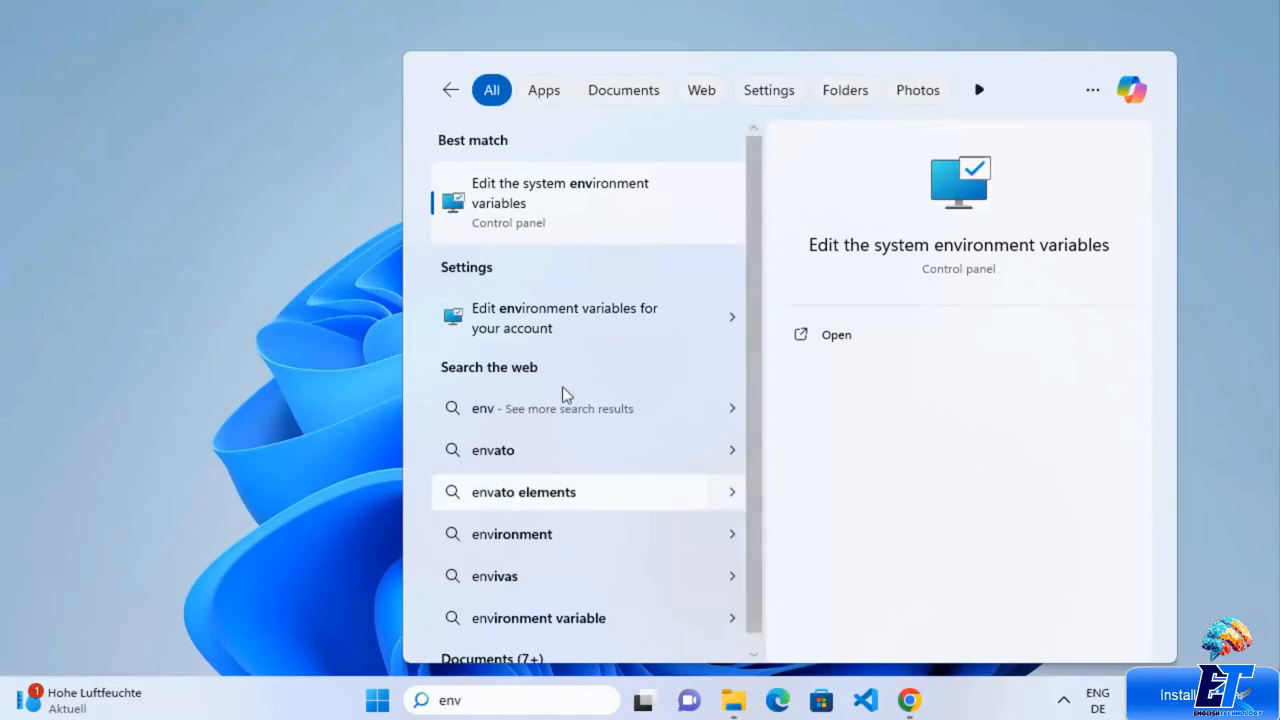
left_click(567, 195)
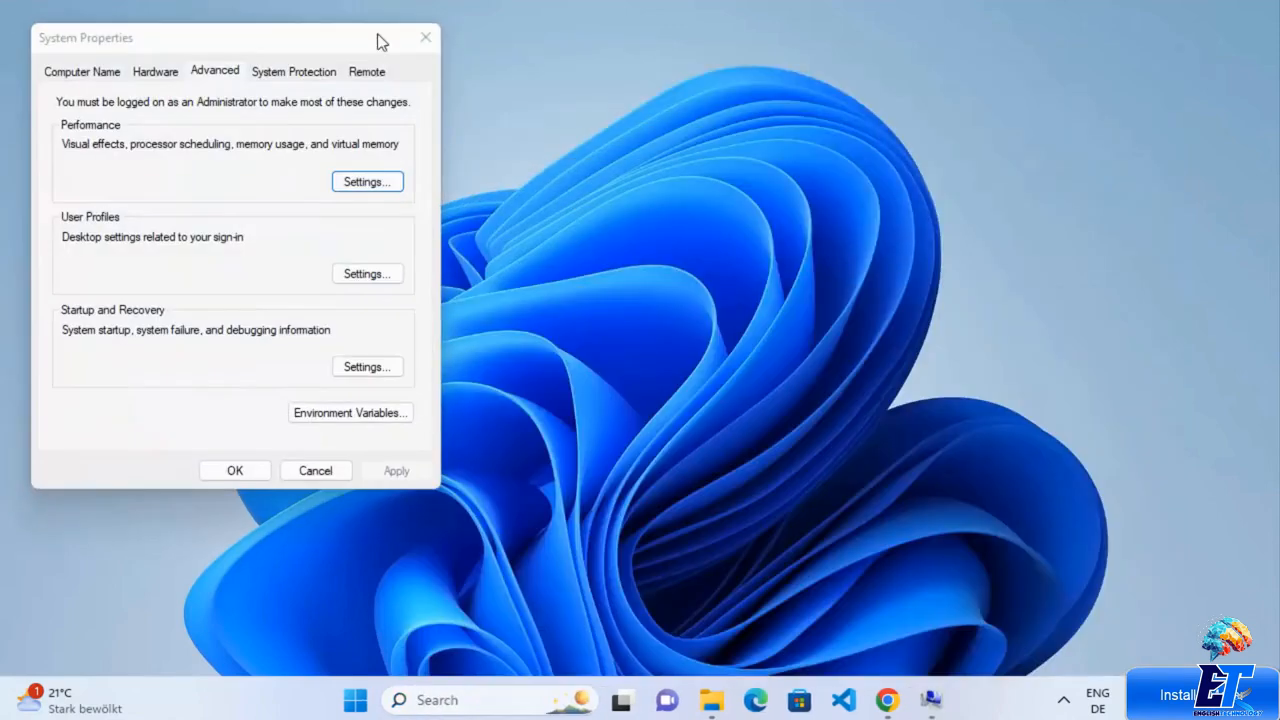
left_click_drag(334, 42, 725, 84)
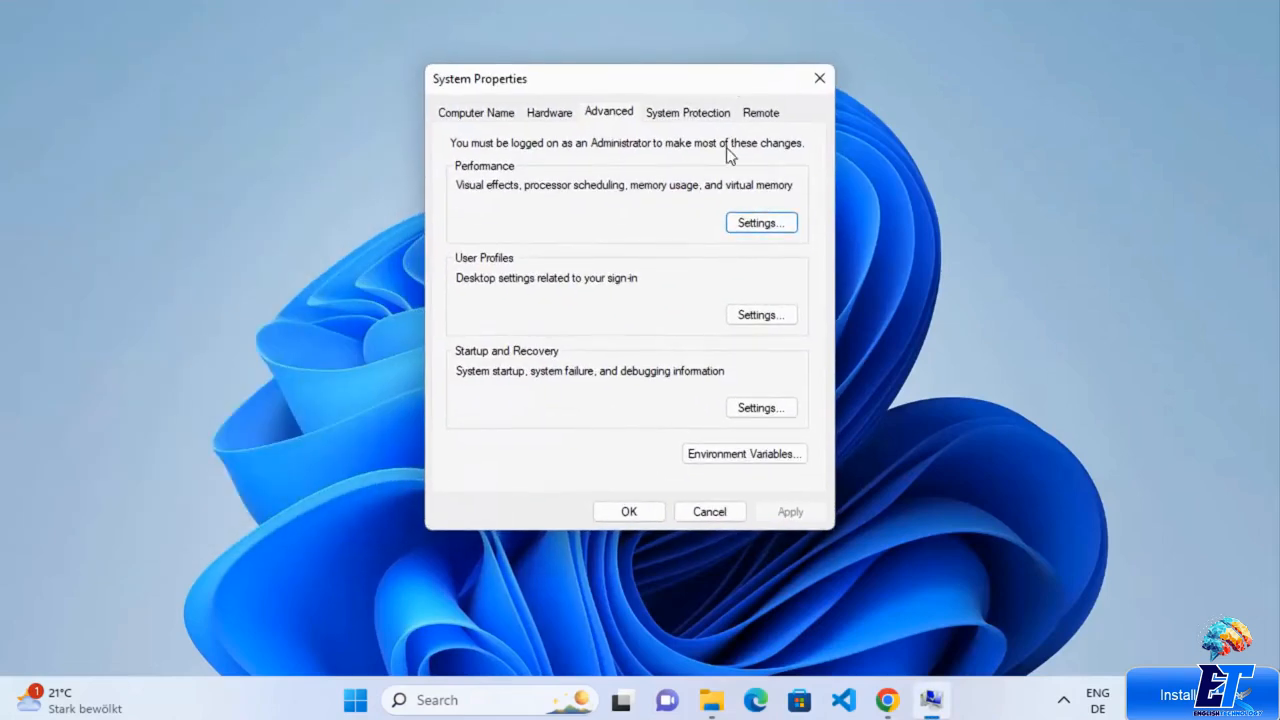
left_click(743, 455)
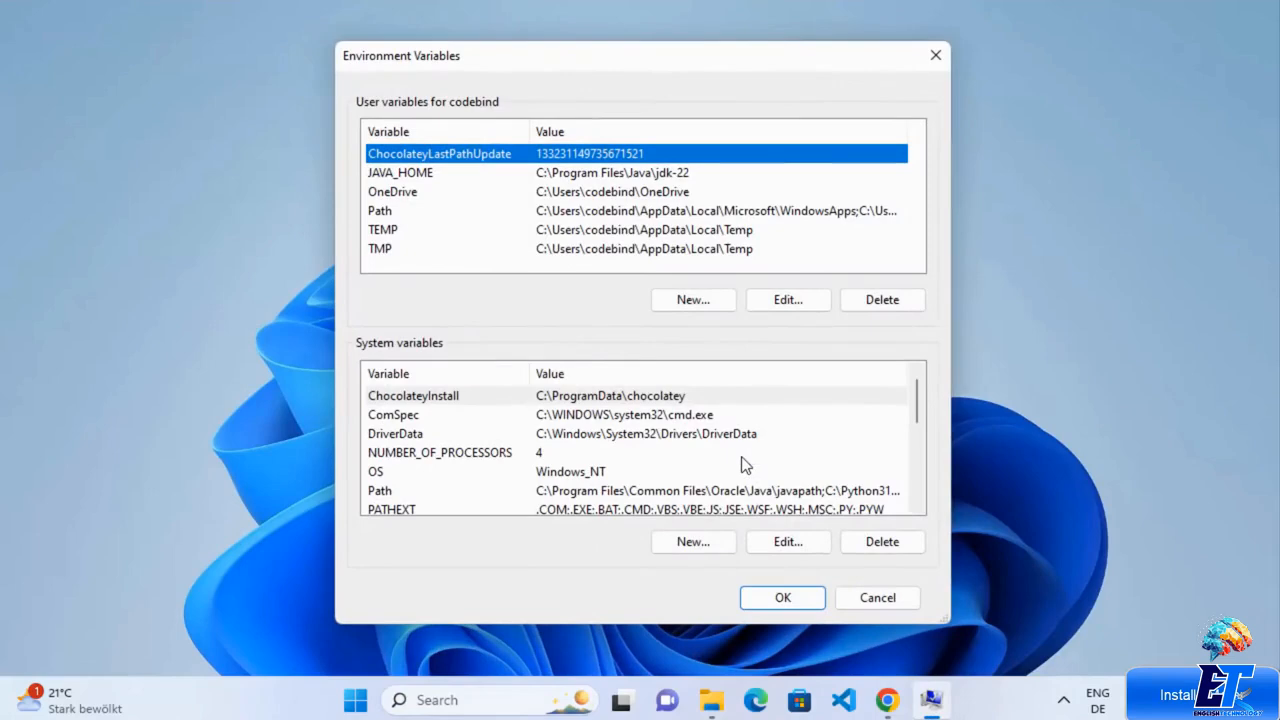
Step: Add C:\apache-jmeter-5.6.3\bin as a new entry to the system Path variable and confirm all open dialogs
scroll(550, 400, "down", 1)
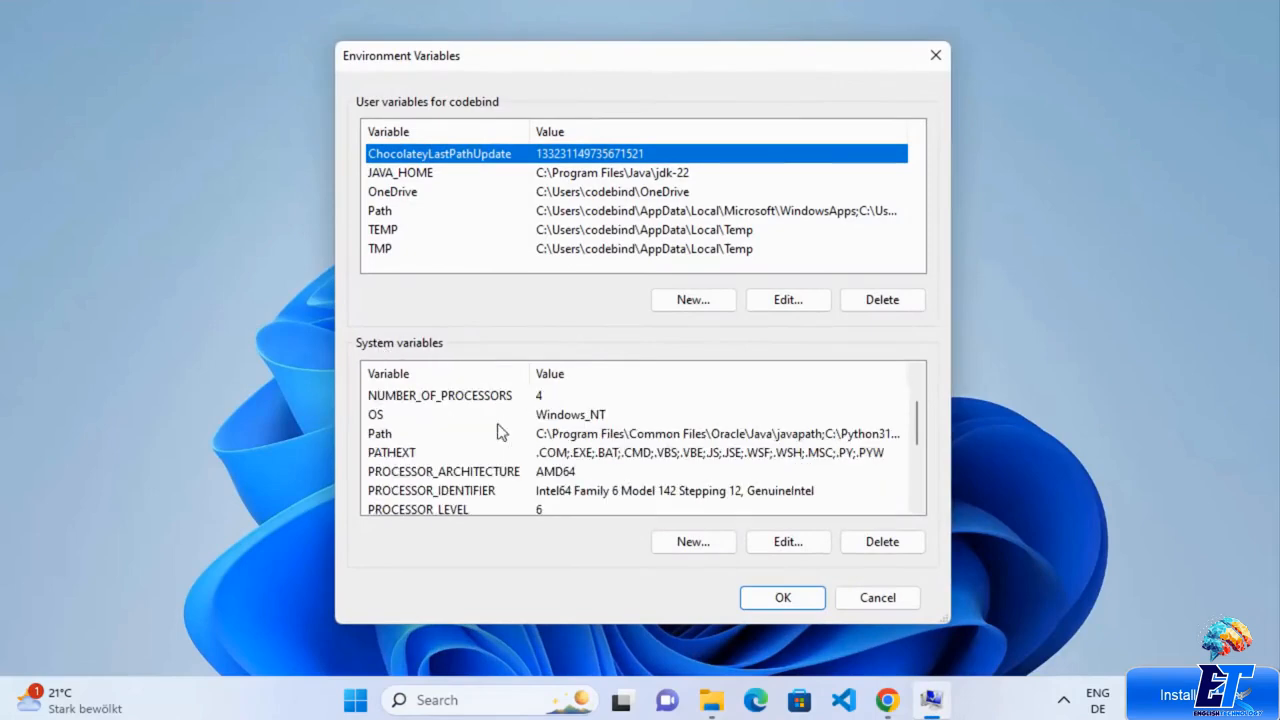
left_click(413, 437)
left_click(788, 541)
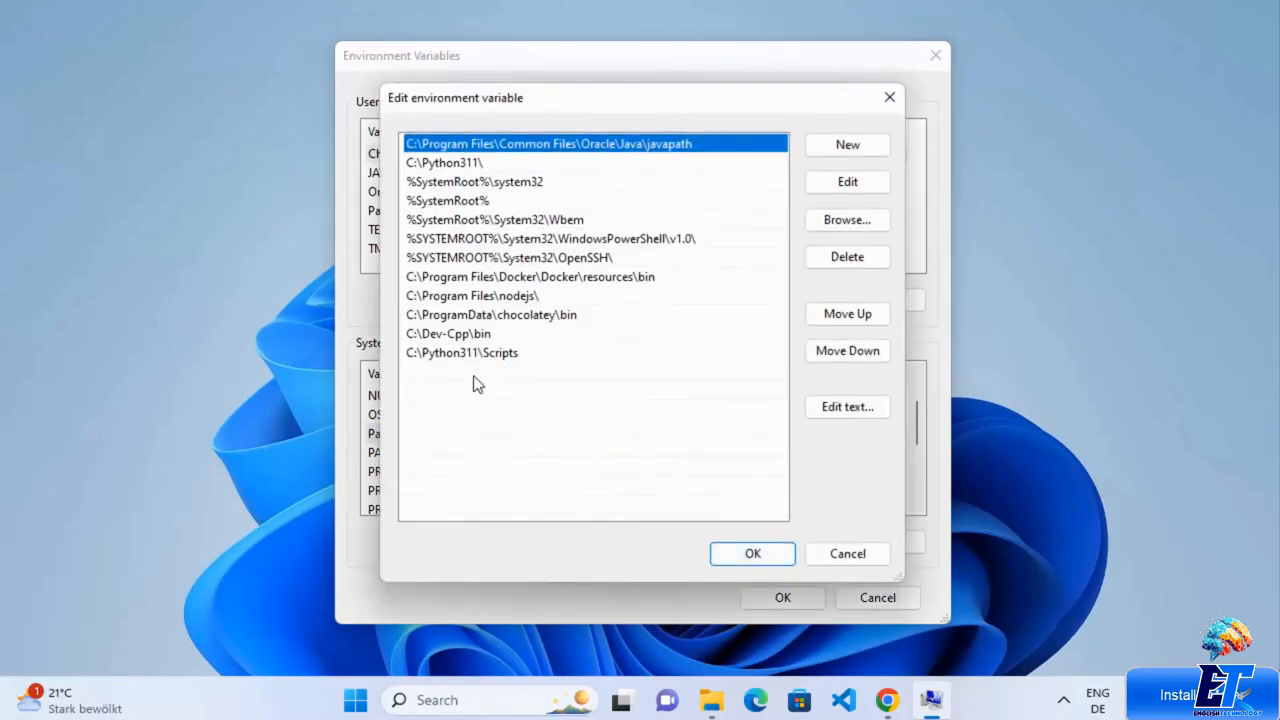
double_click(476, 384)
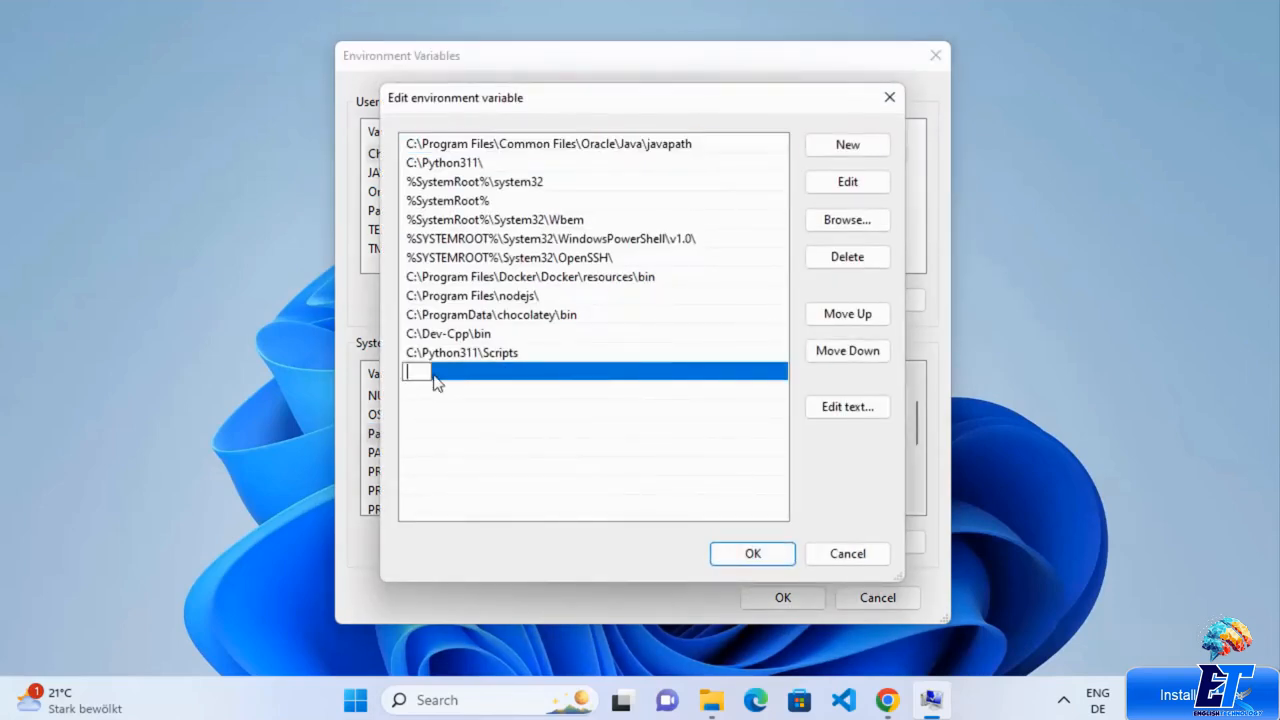
key("ctrl+v")
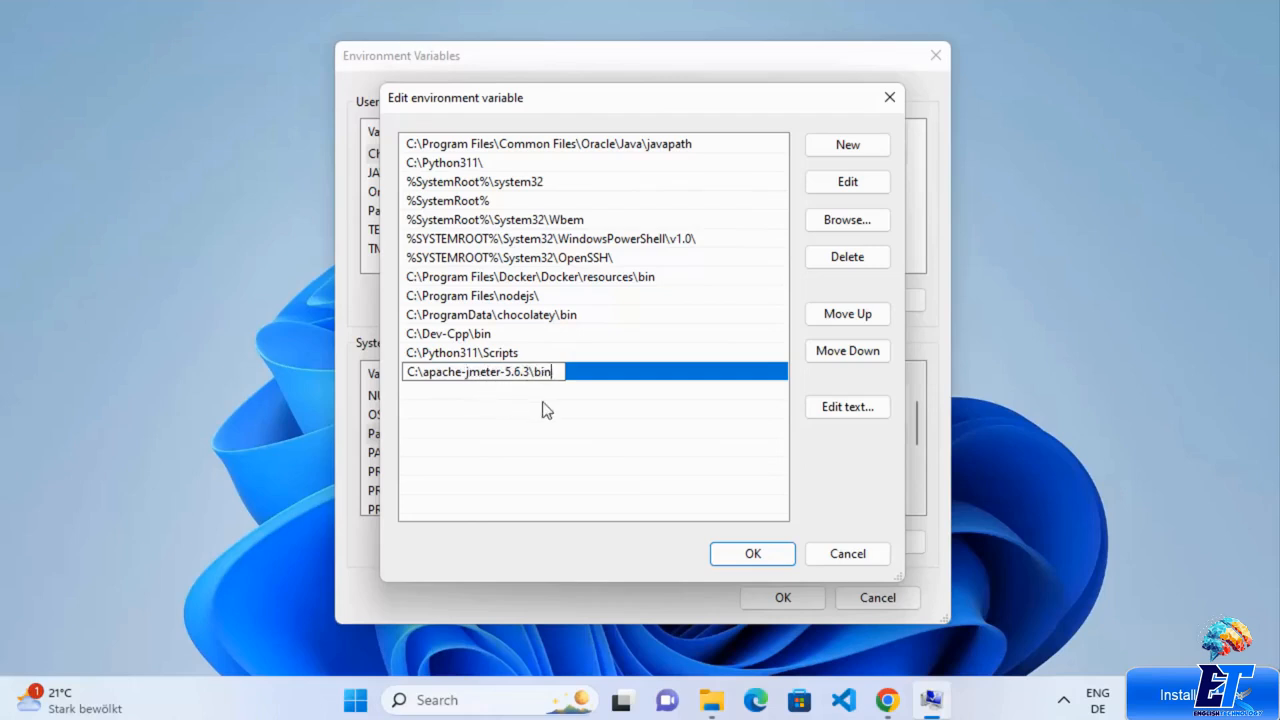
key("Return")
left_click(752, 556)
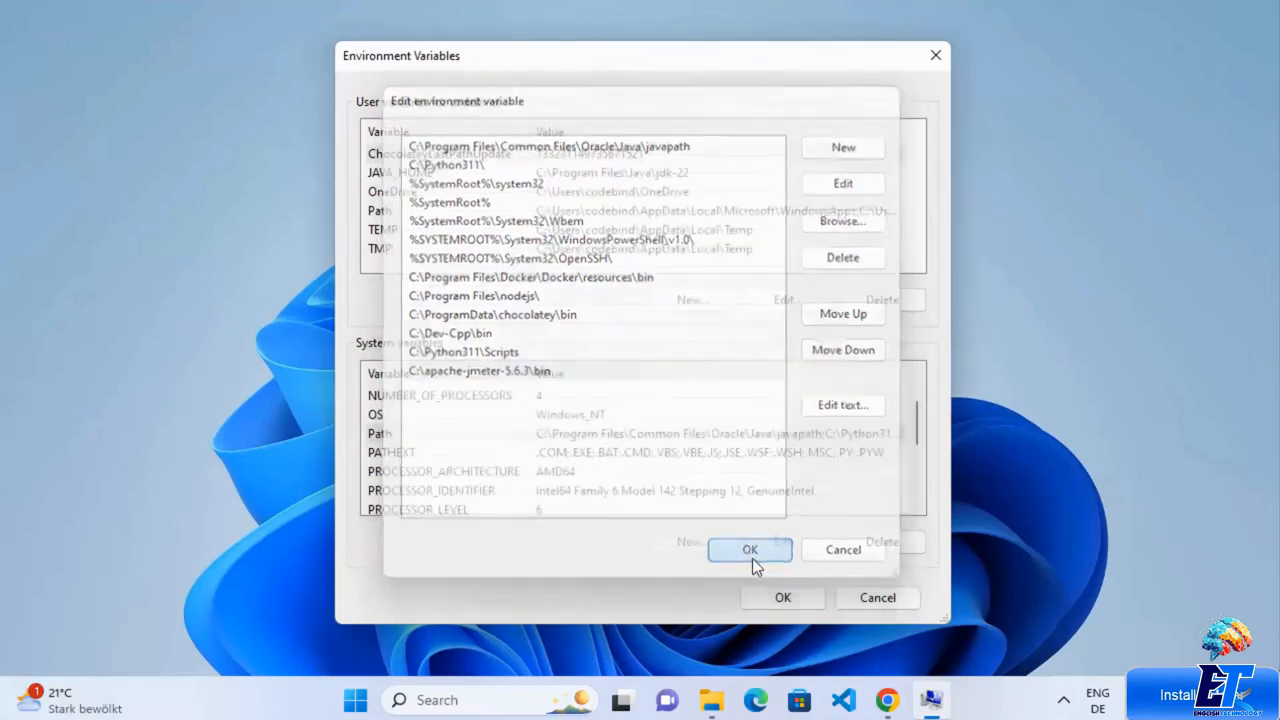
left_click(783, 599)
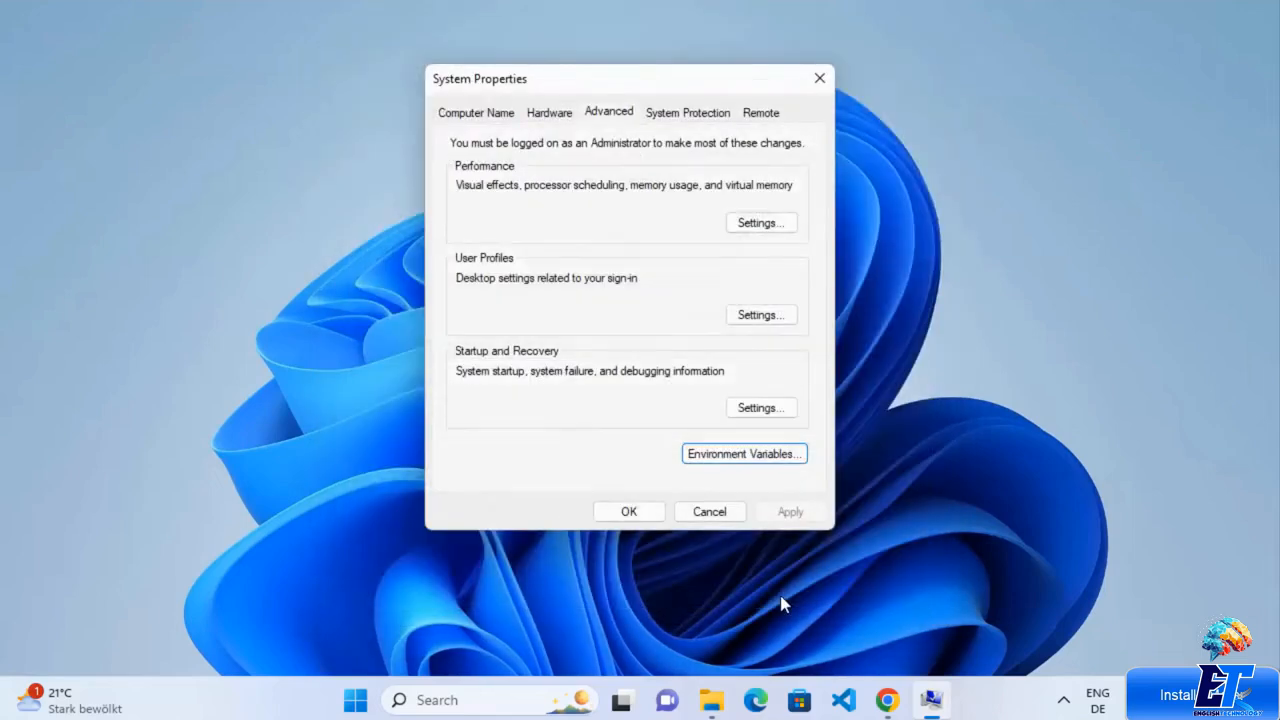
left_click(638, 514)
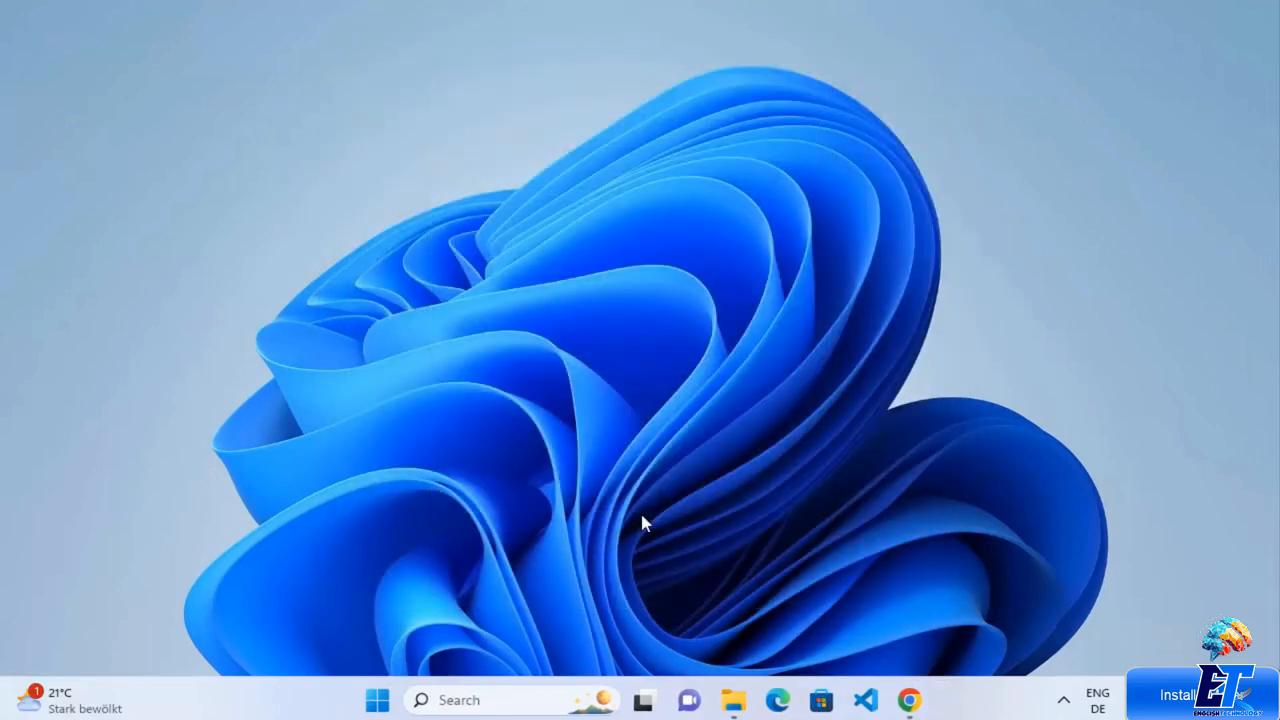
Step: Open a new Command Prompt, launch JMeter with the jmeter command, and minimize the Command Prompt window
left_click(523, 694)
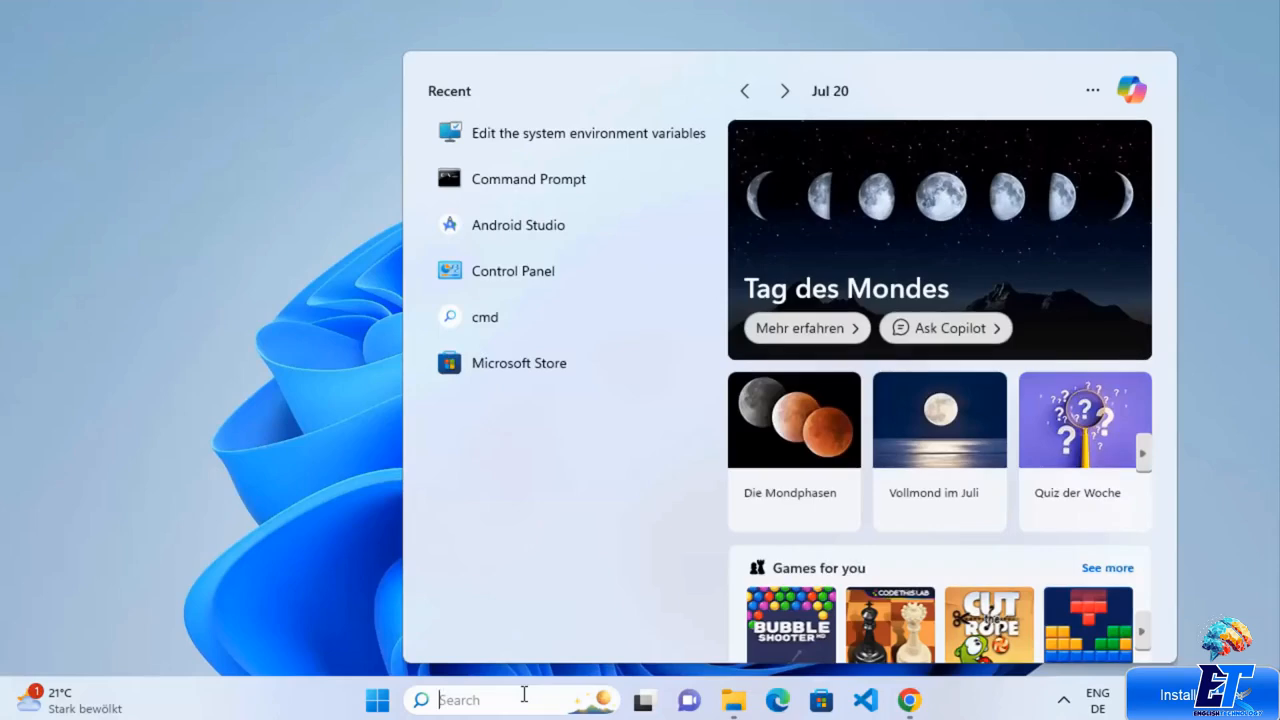
type("cmd")
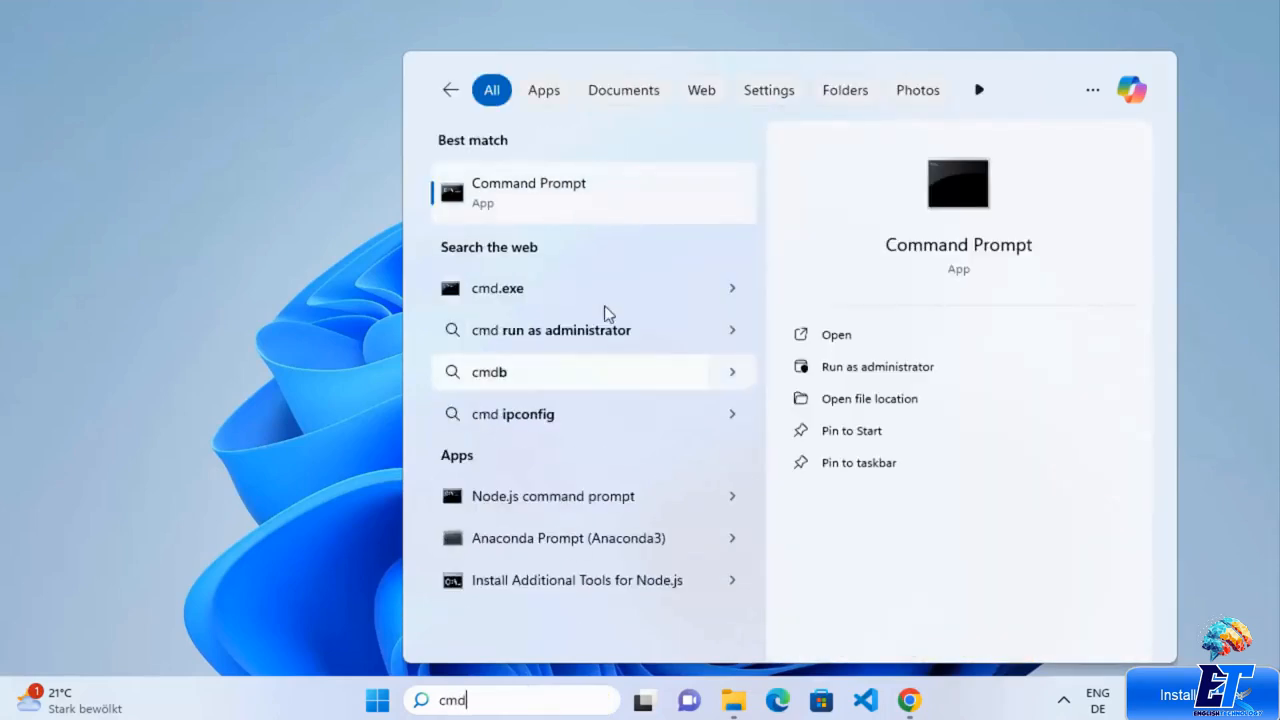
left_click(575, 193)
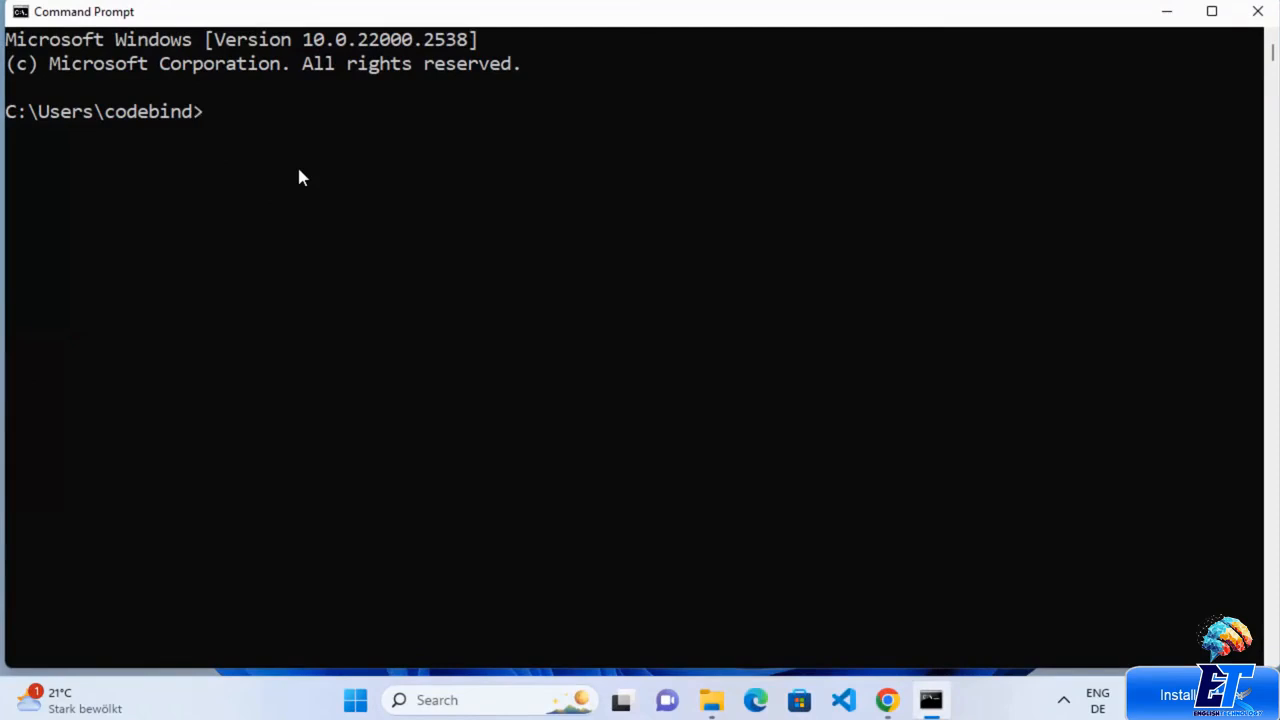
type("jmeter")
key("Return")
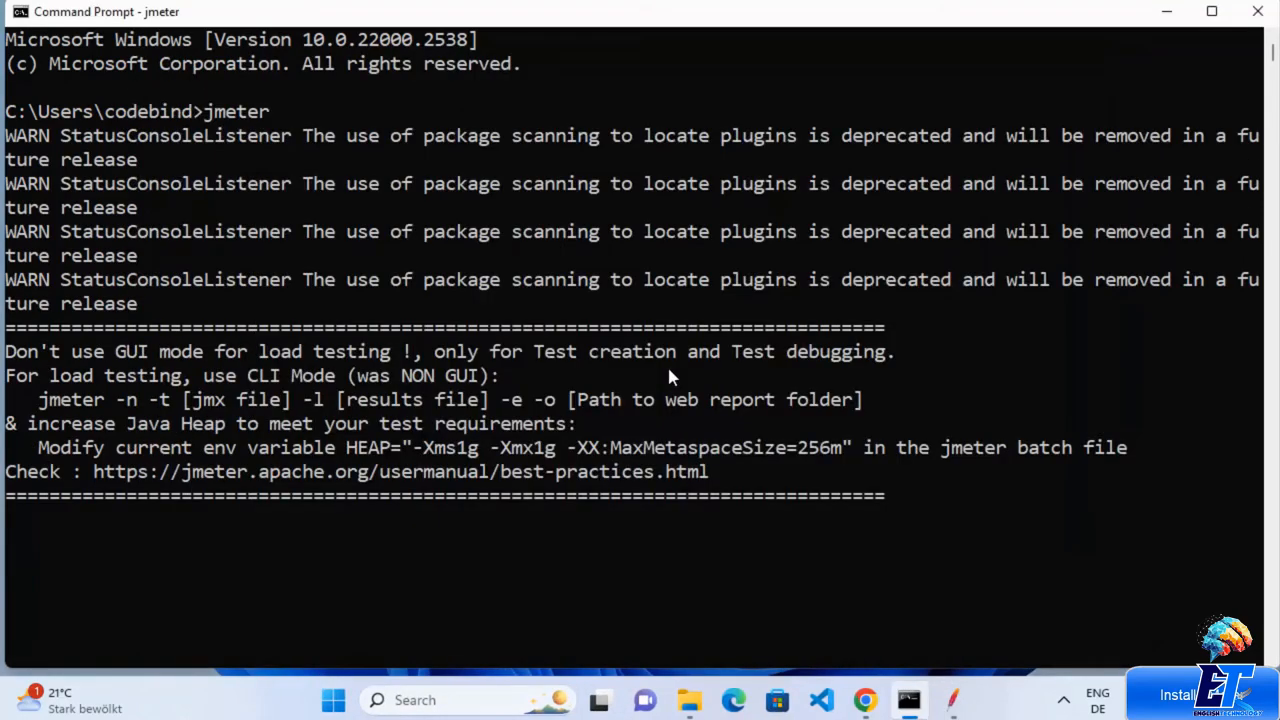
left_click(1165, 11)
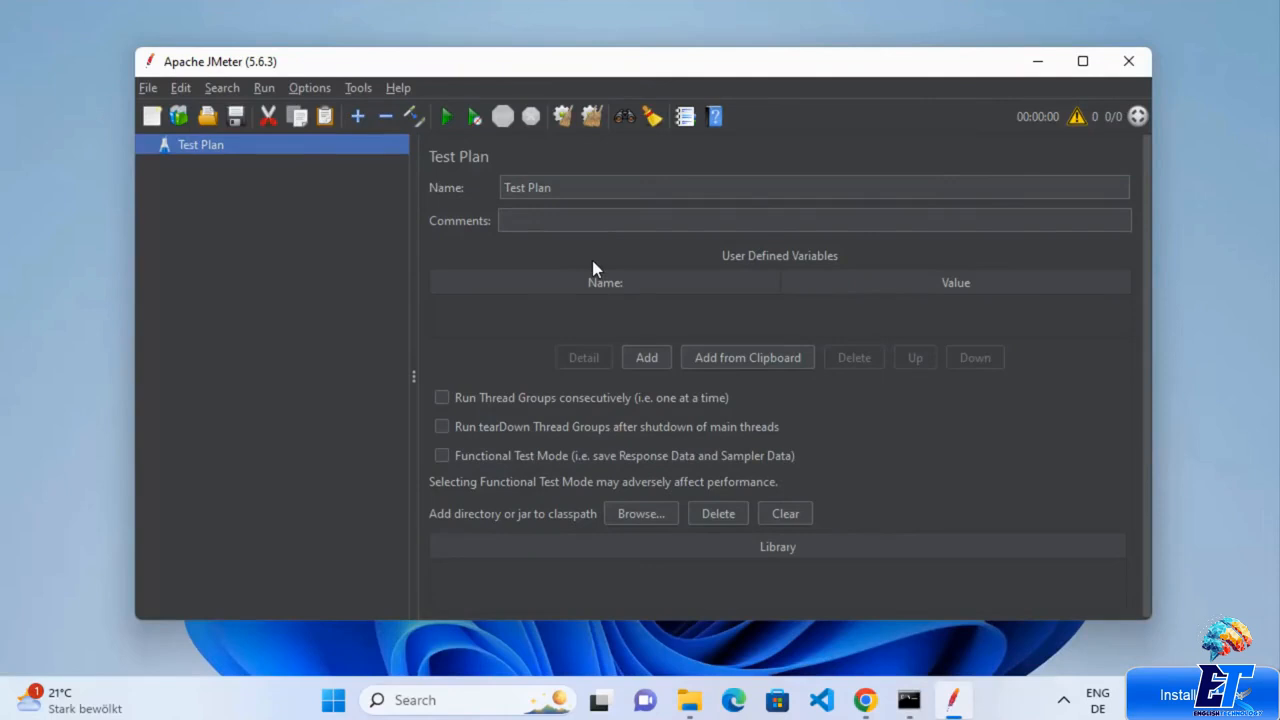
Step: Maximize the JMeter window and enlarge its interface by zooming in twice
left_click(1082, 62)
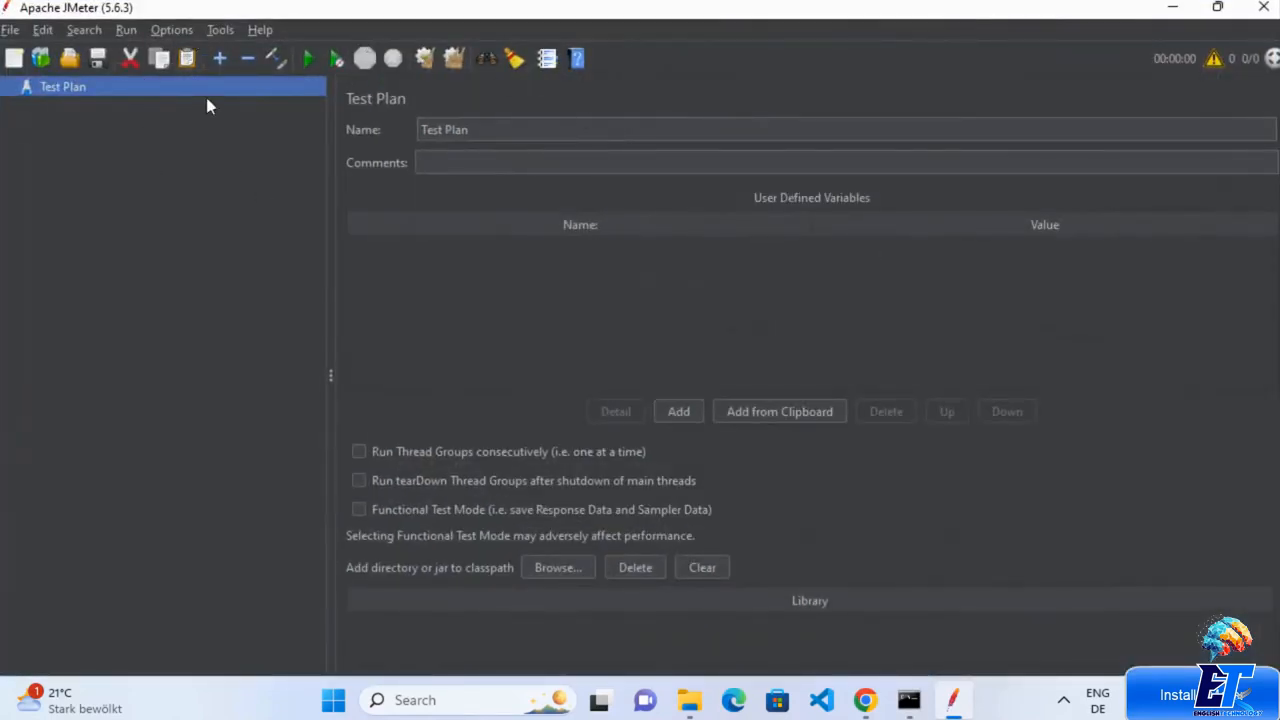
left_click(162, 30)
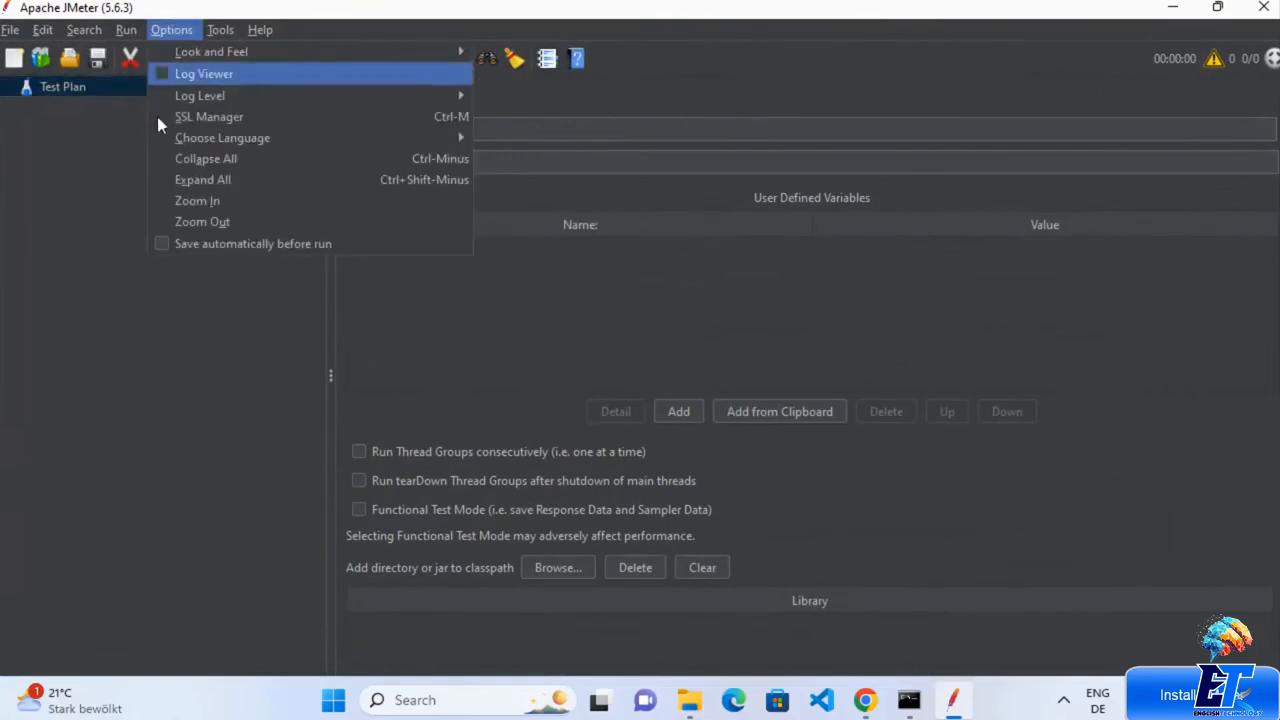
left_click(189, 195)
left_click(173, 30)
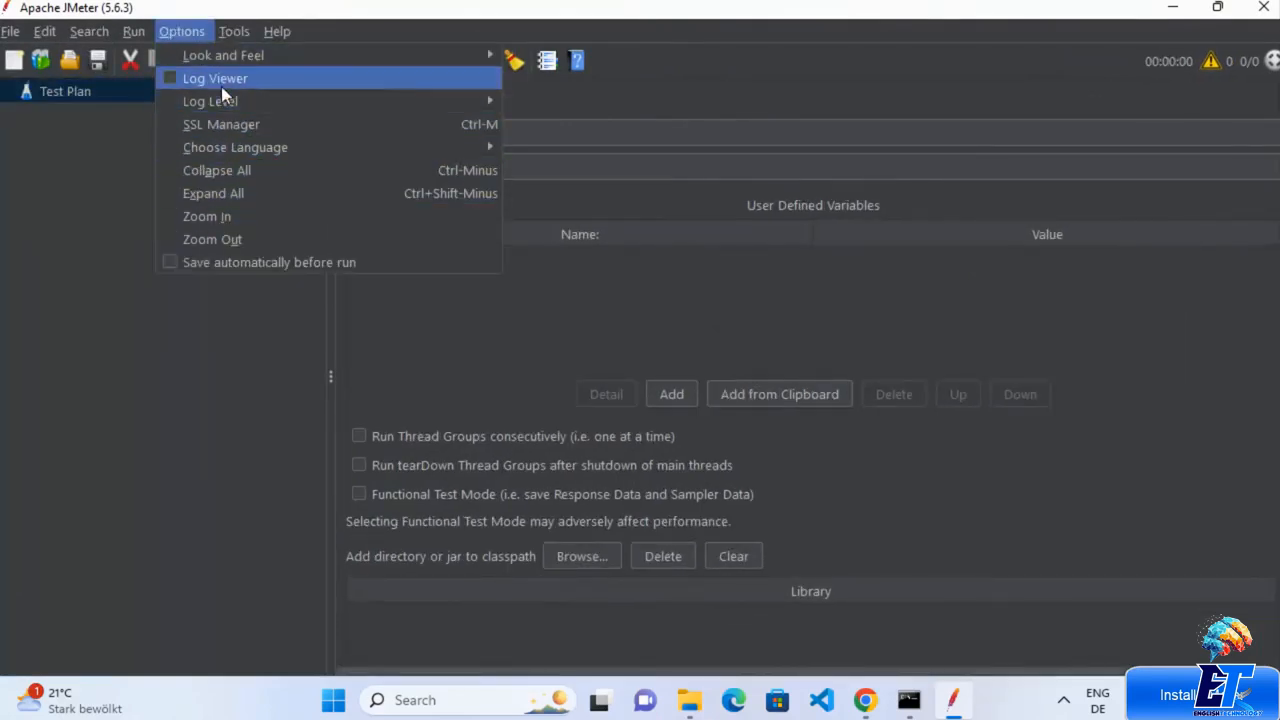
left_click(228, 222)
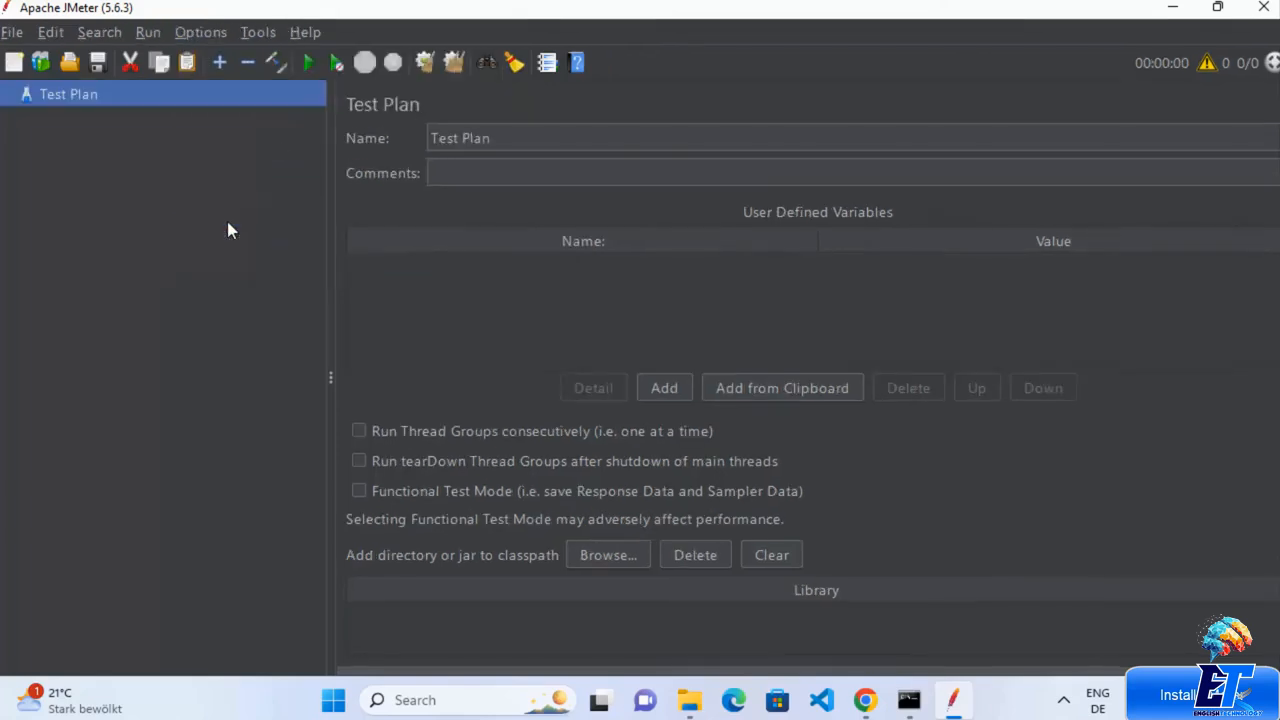
Step: Add a Thread Group to the Test Plan
right_click(106, 93)
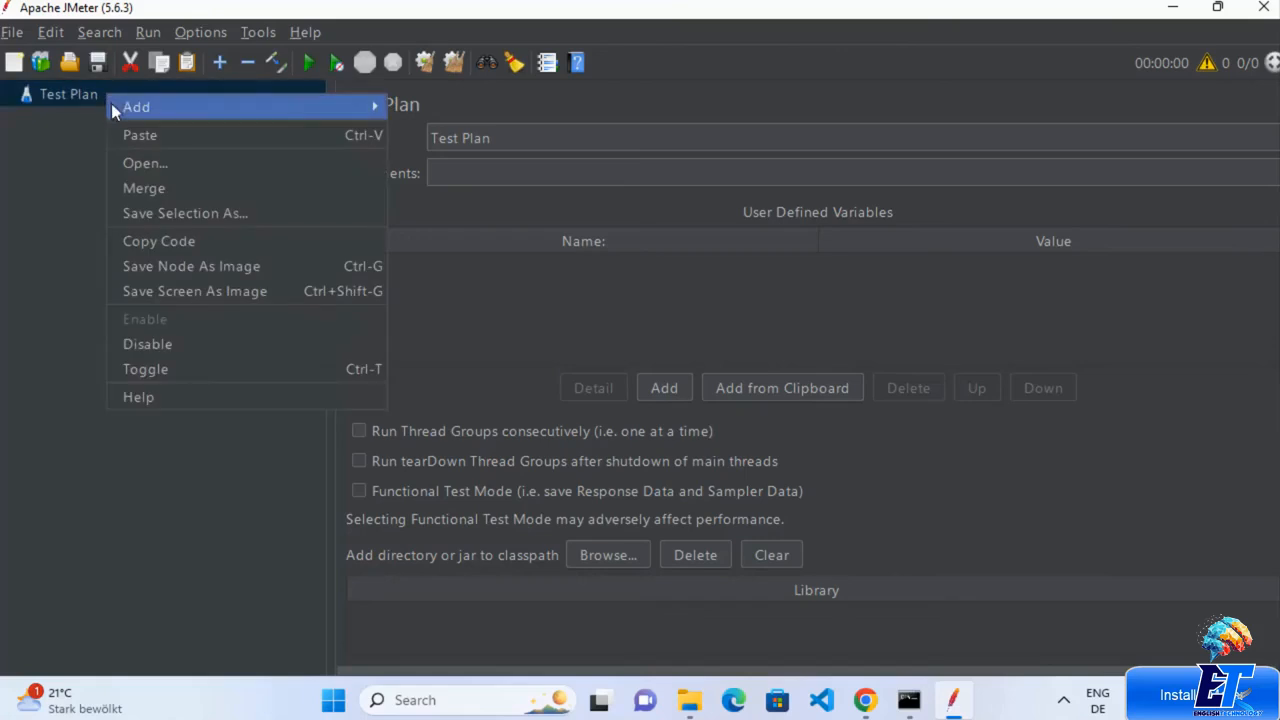
mouse_move(174, 107)
mouse_move(419, 110)
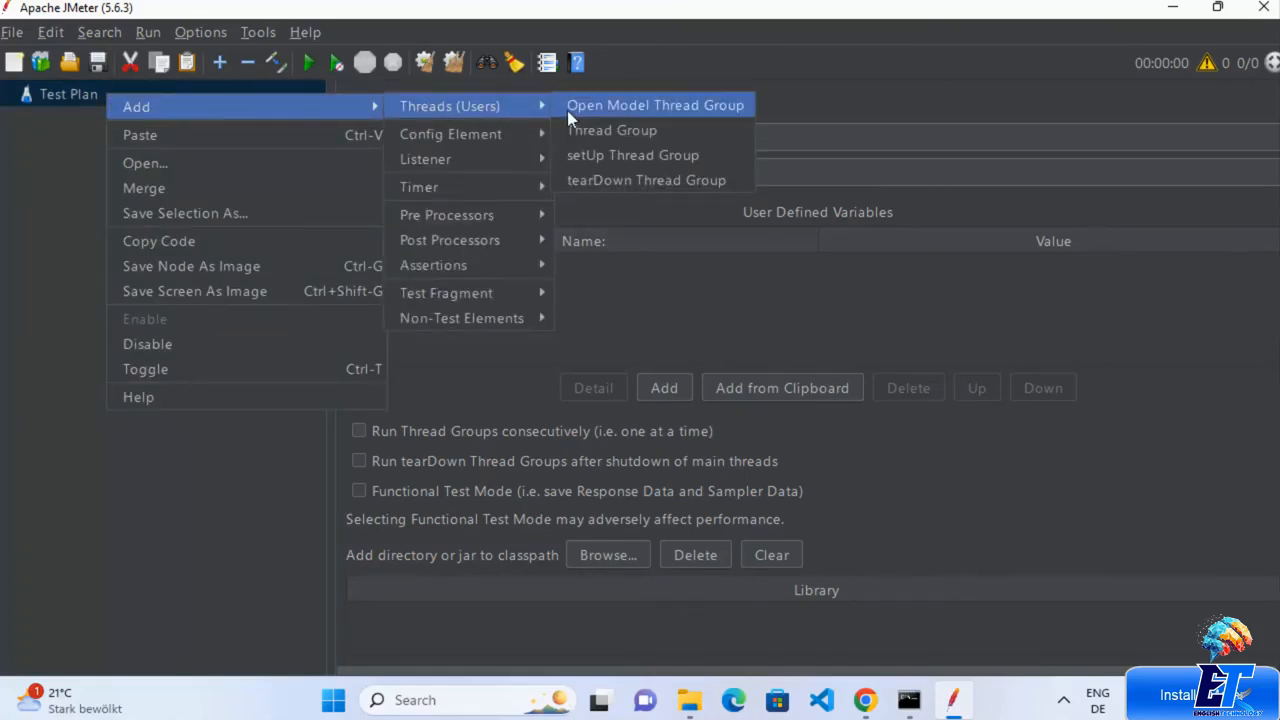
left_click(594, 131)
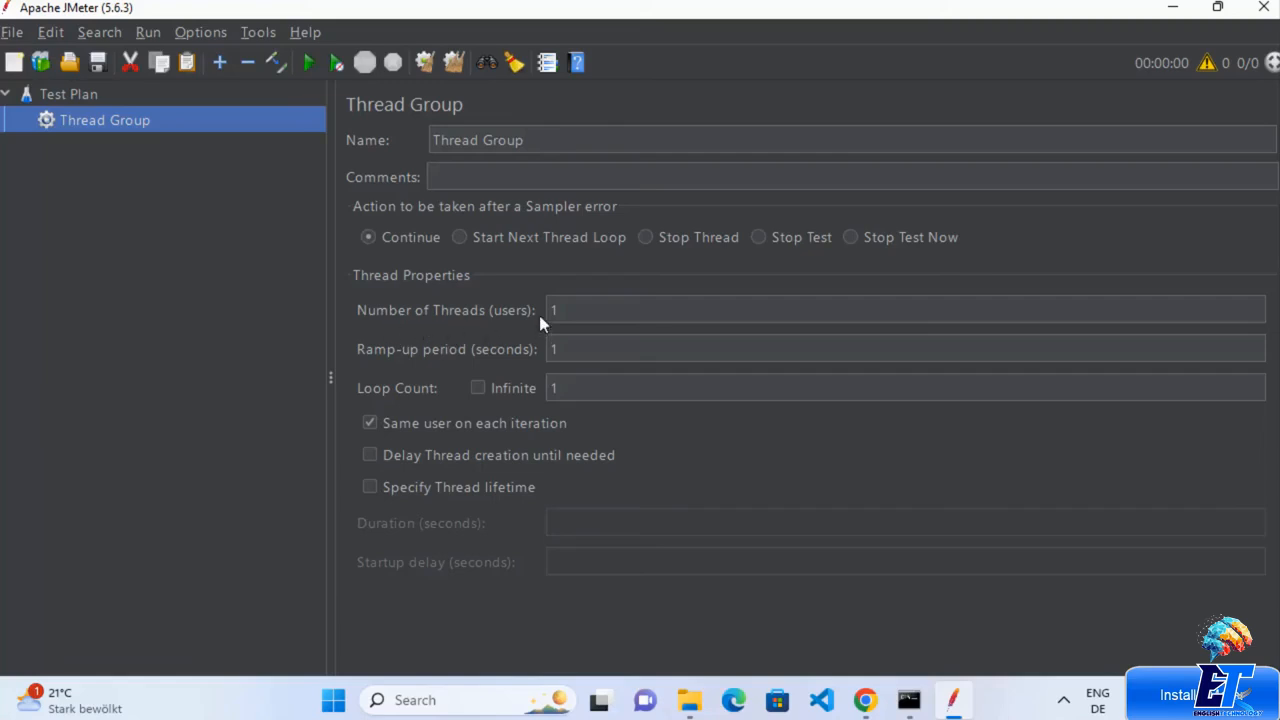
left_click(527, 142)
left_click_drag(527, 142, 420, 141)
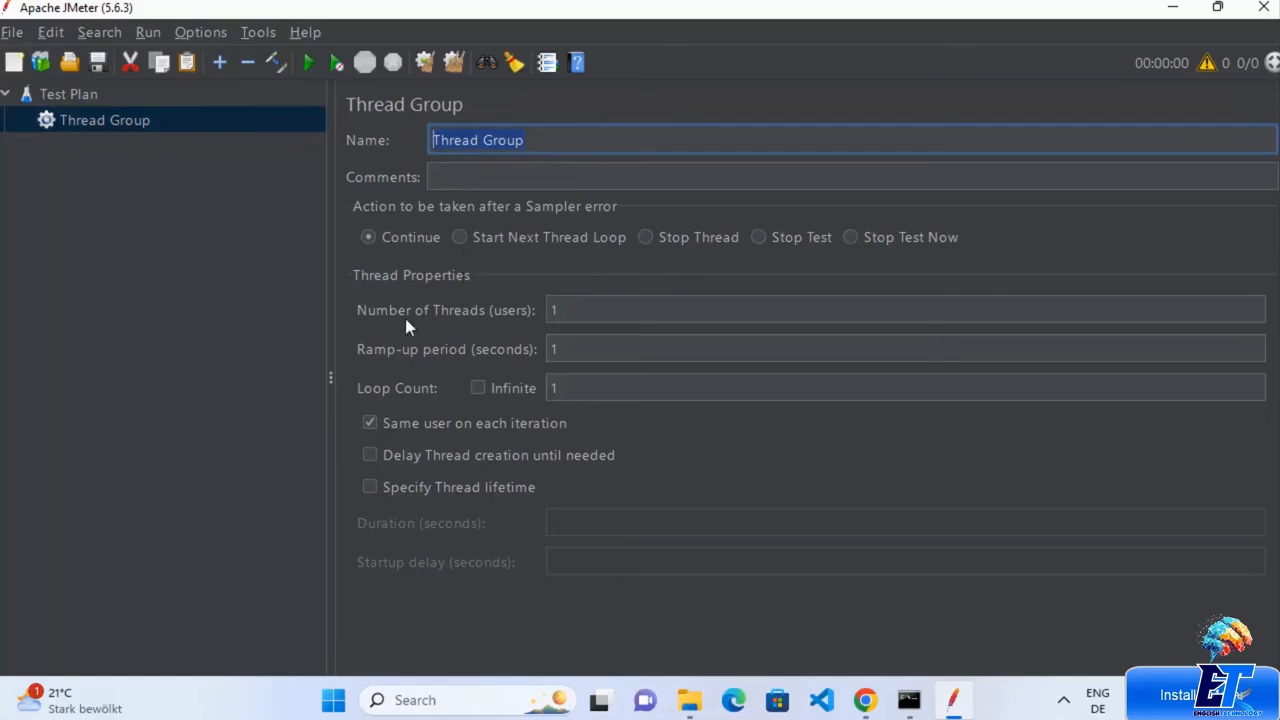
left_click(594, 313)
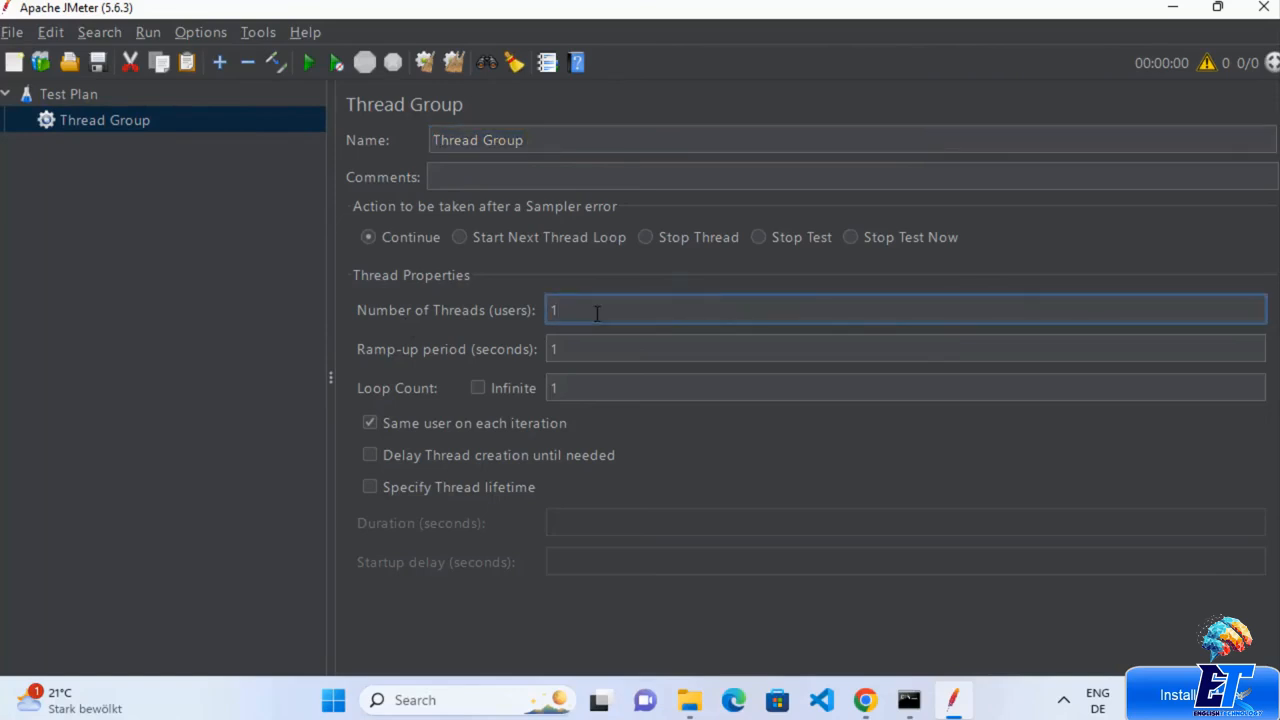
type("0")
key("BackSpace")
left_click(207, 190)
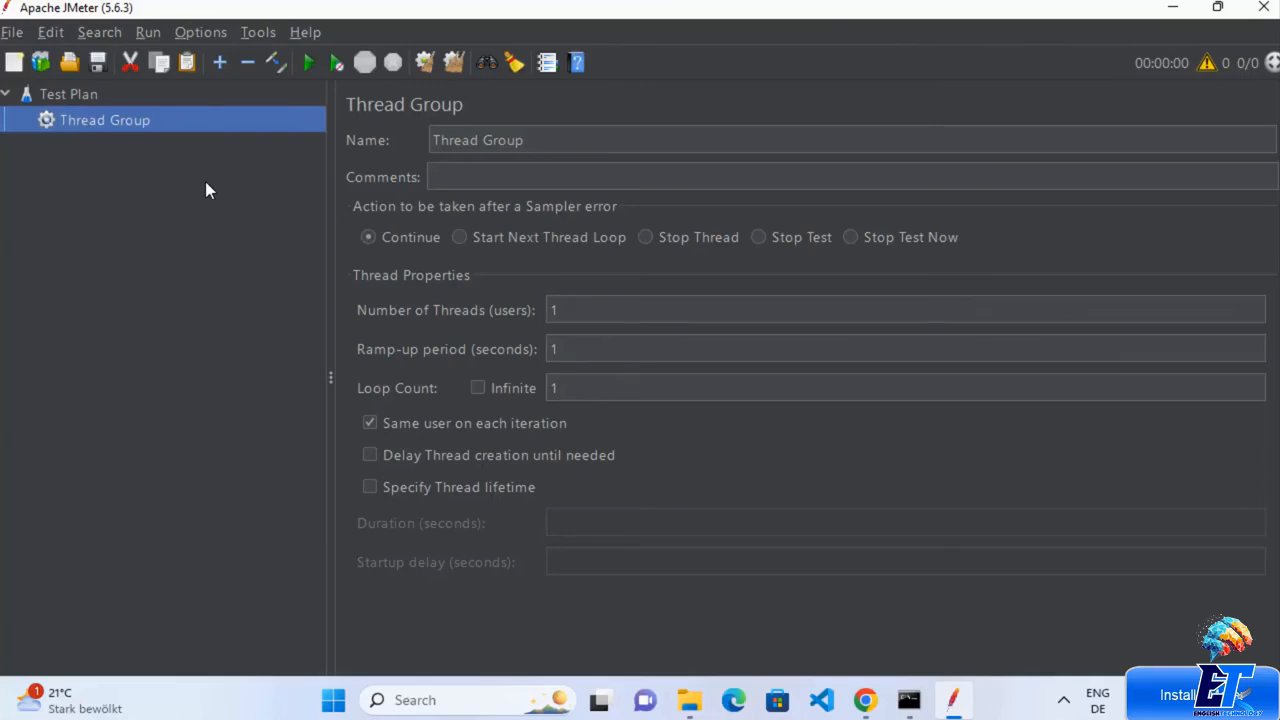
Step: Add an HTTP Request sampler to the Thread Group
right_click(144, 125)
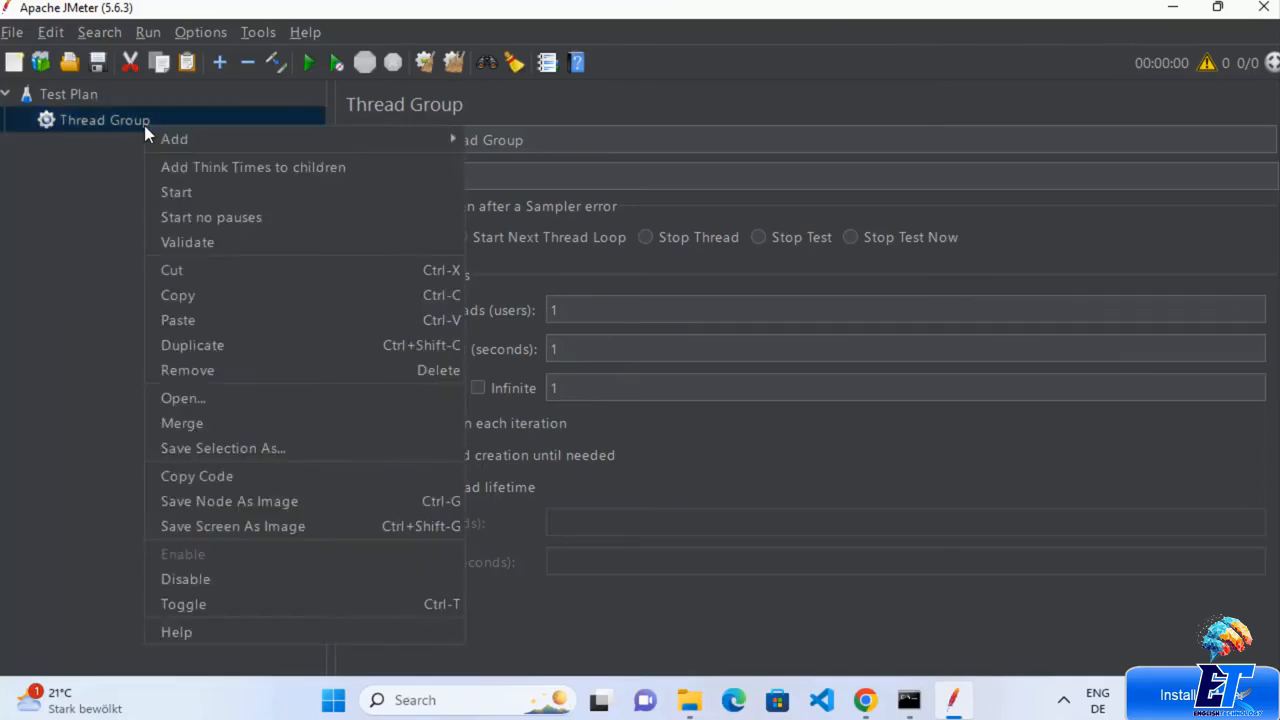
mouse_move(256, 139)
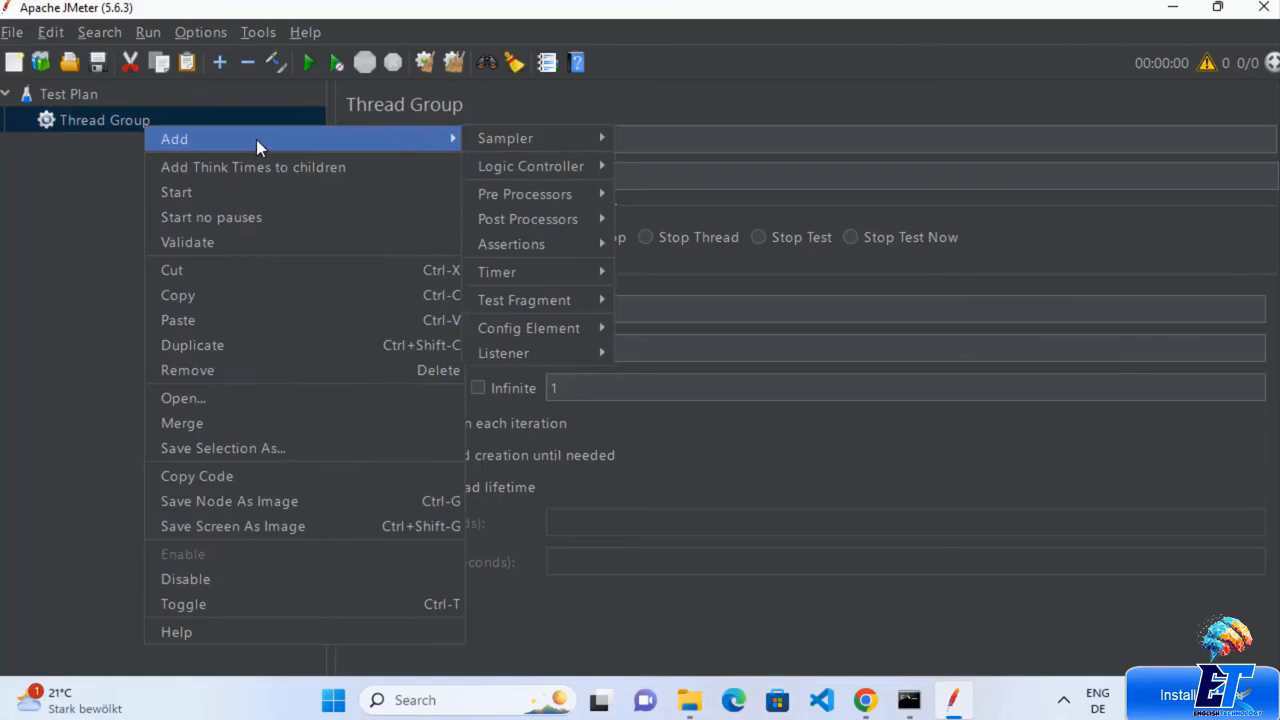
mouse_move(476, 137)
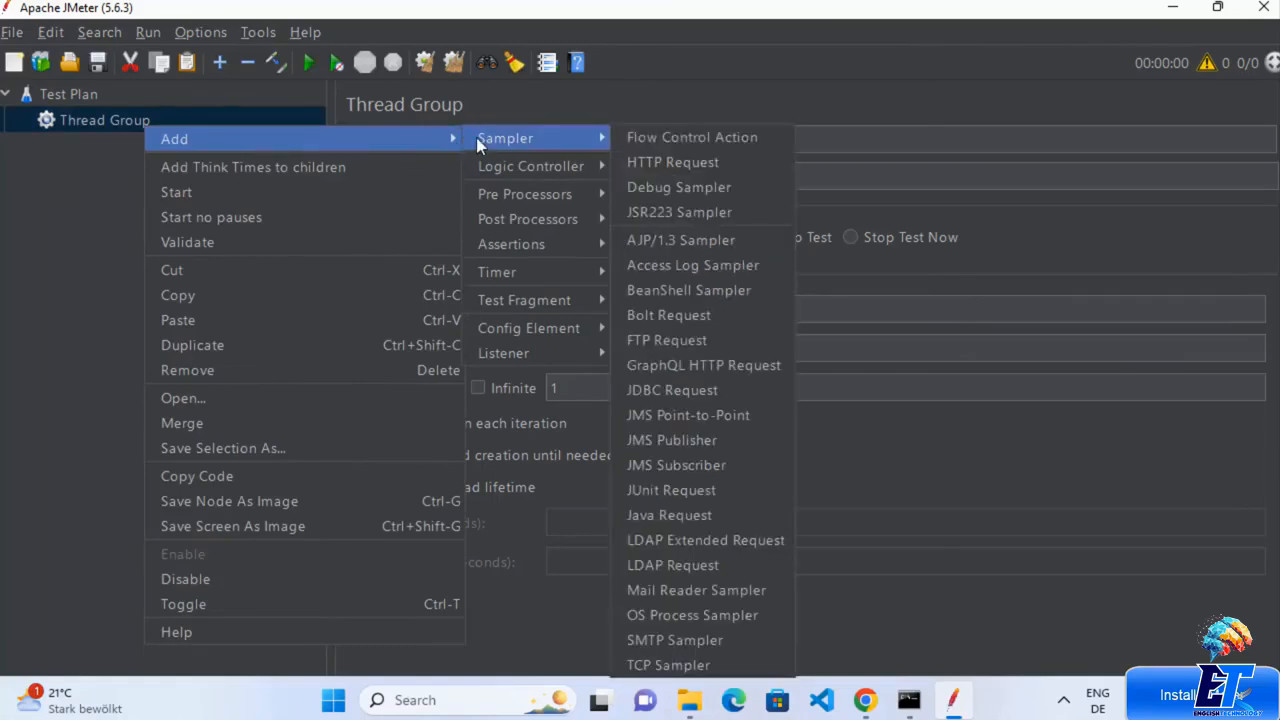
left_click(659, 166)
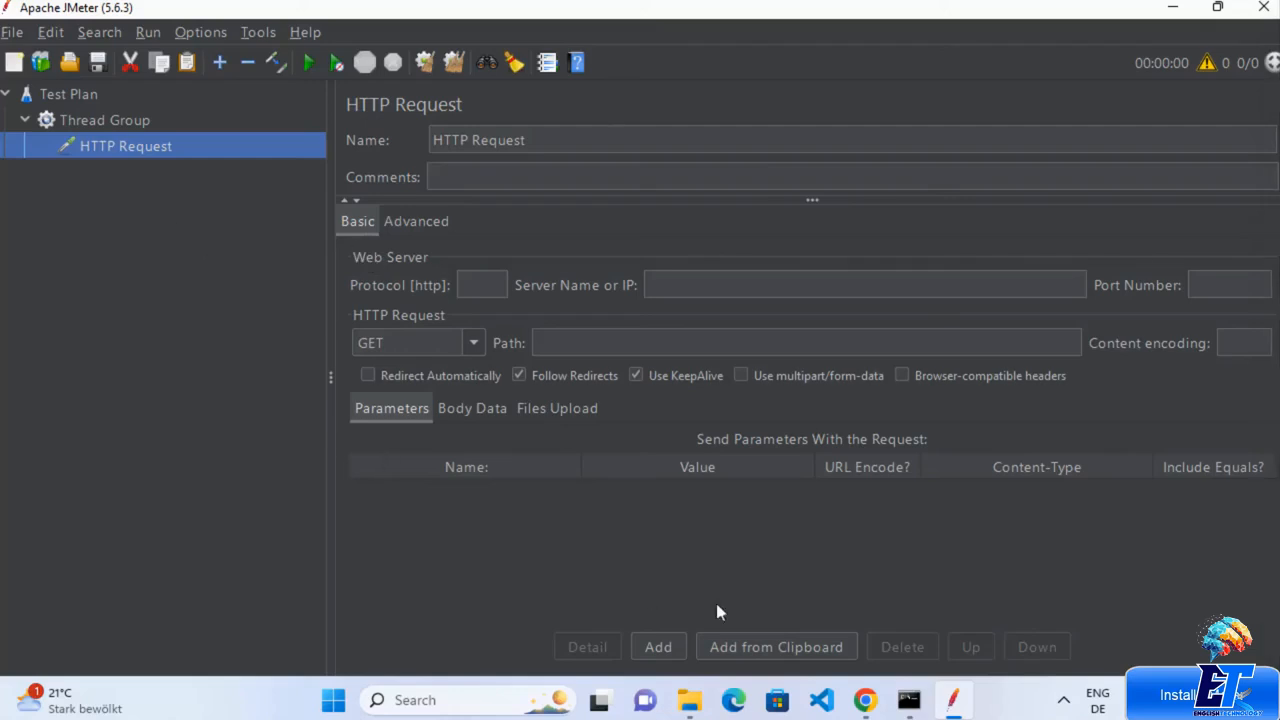
mouse_move(878, 706)
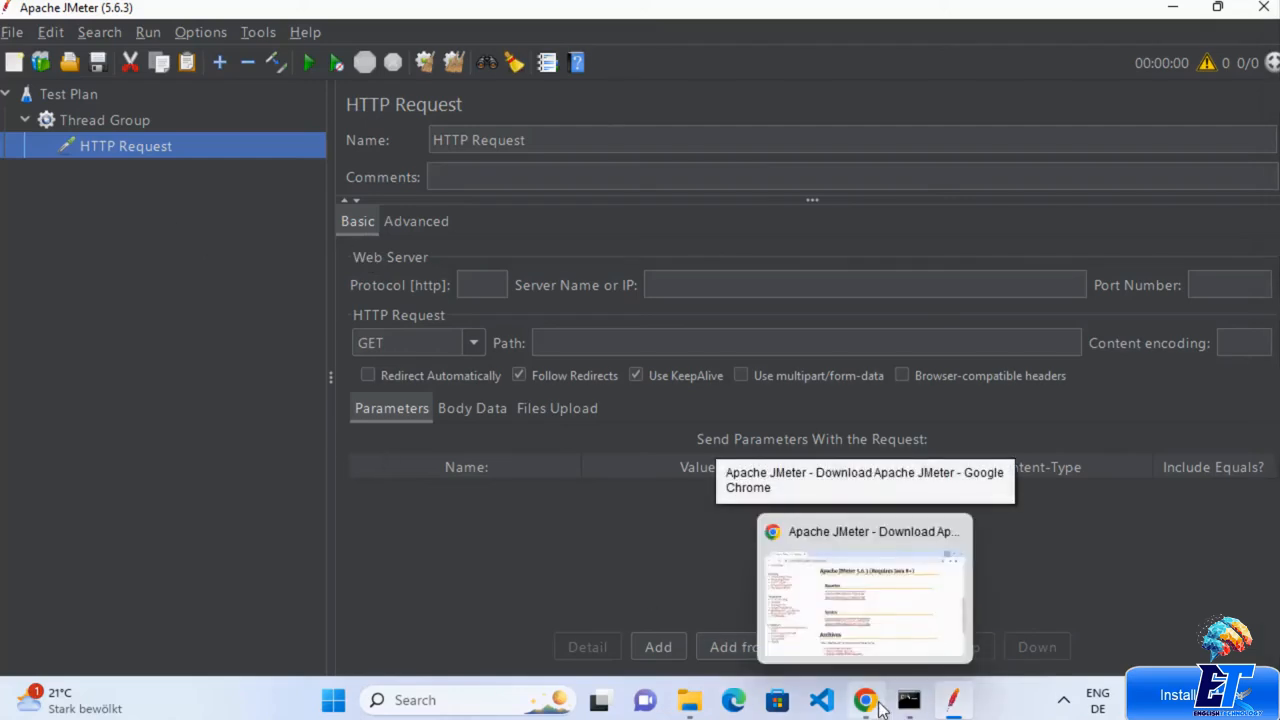
left_click(878, 706)
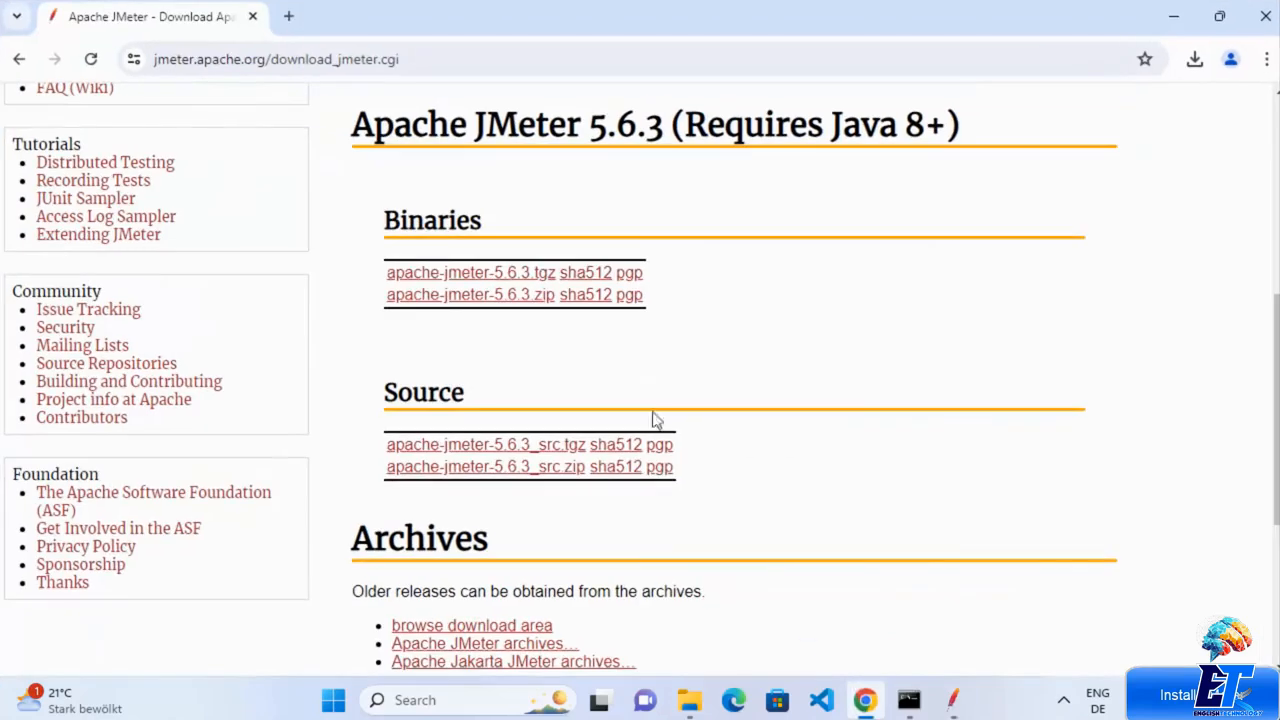
left_click(287, 17)
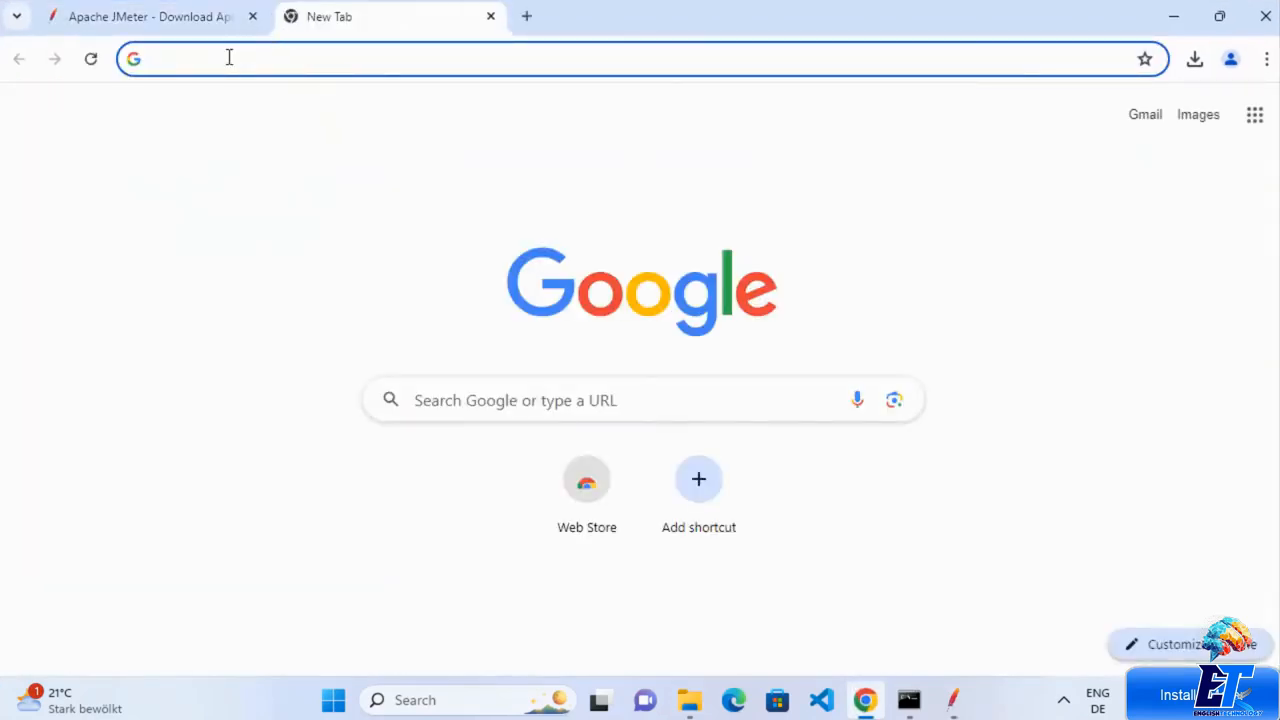
type("https://reqres.in/")
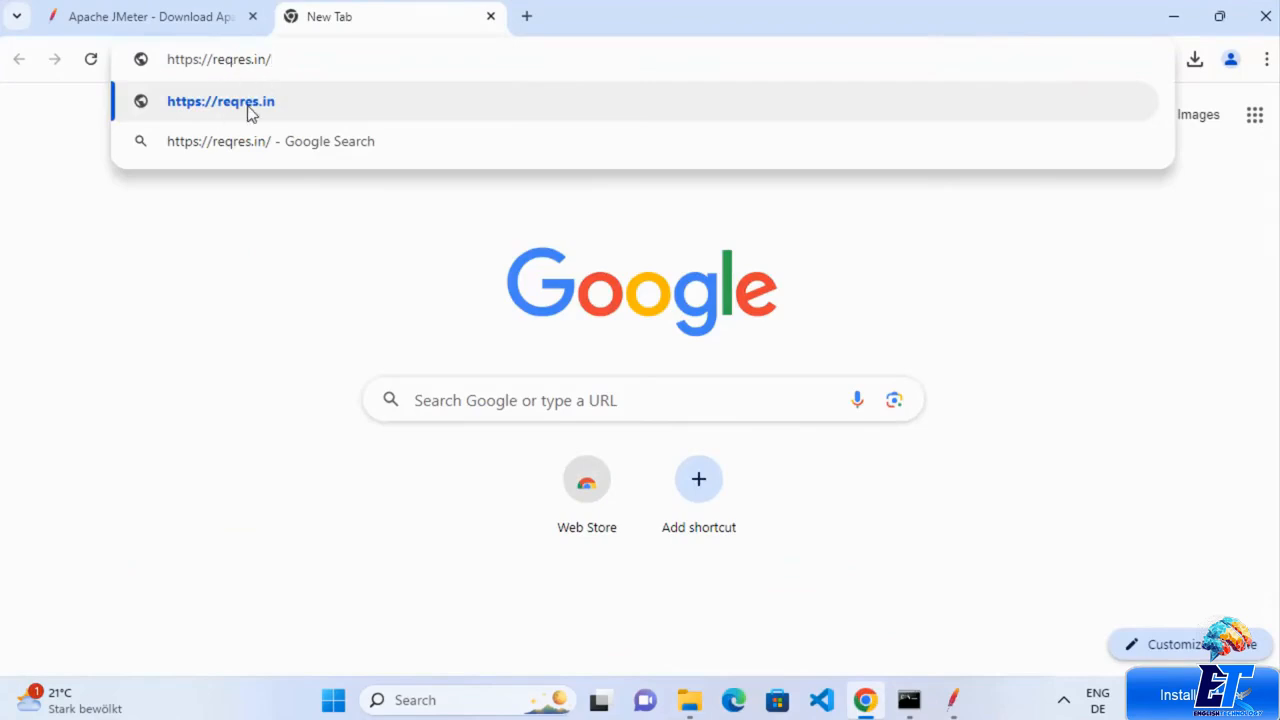
left_click(249, 103)
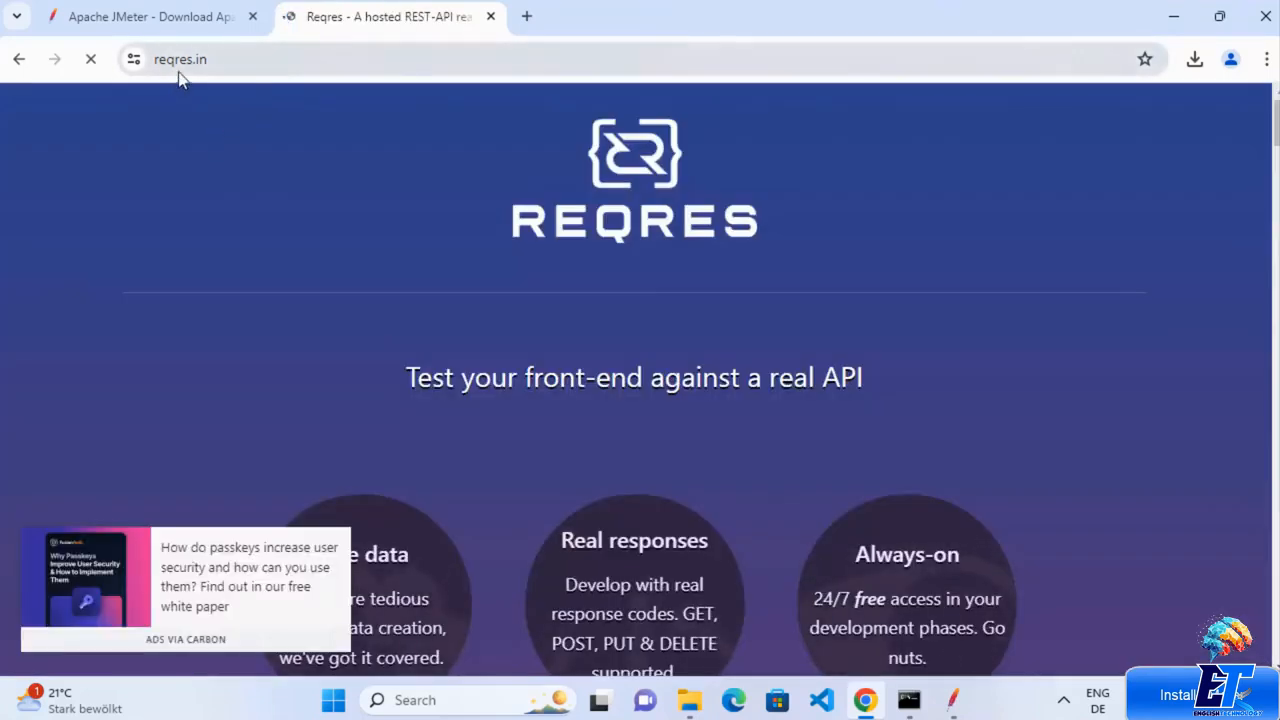
scroll(473, 145, "down", 6)
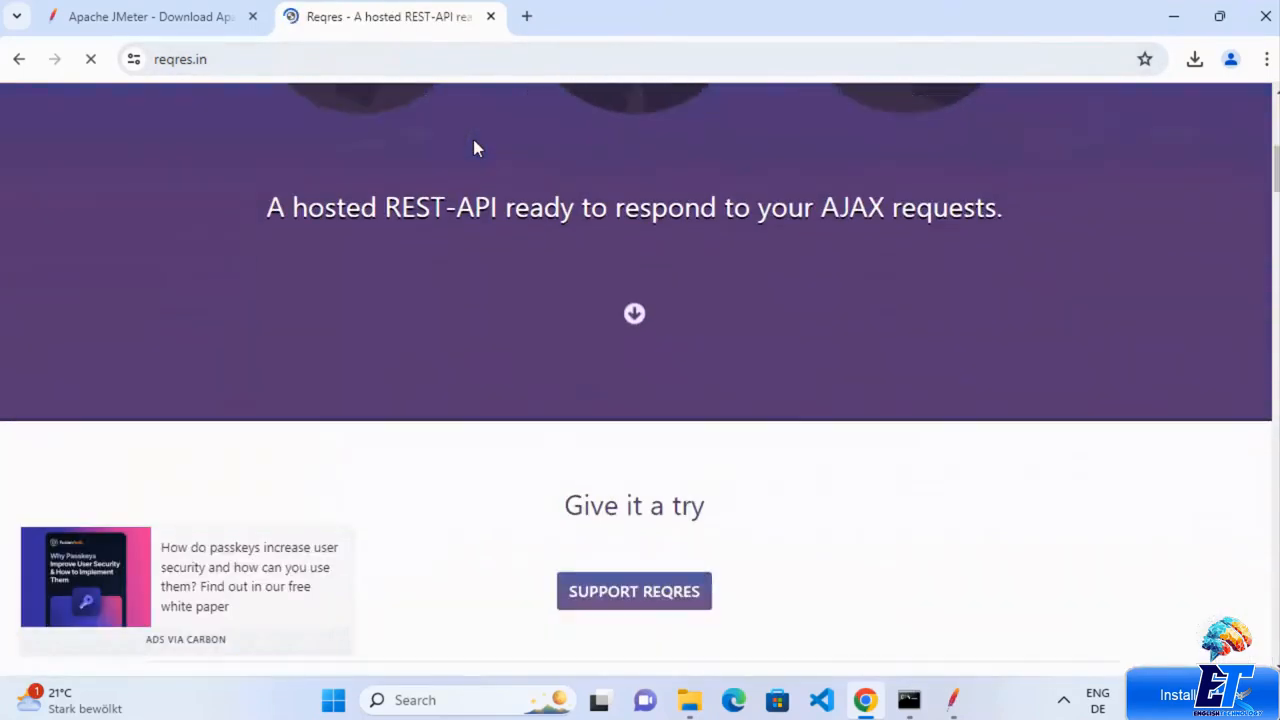
scroll(473, 146, "down", 6)
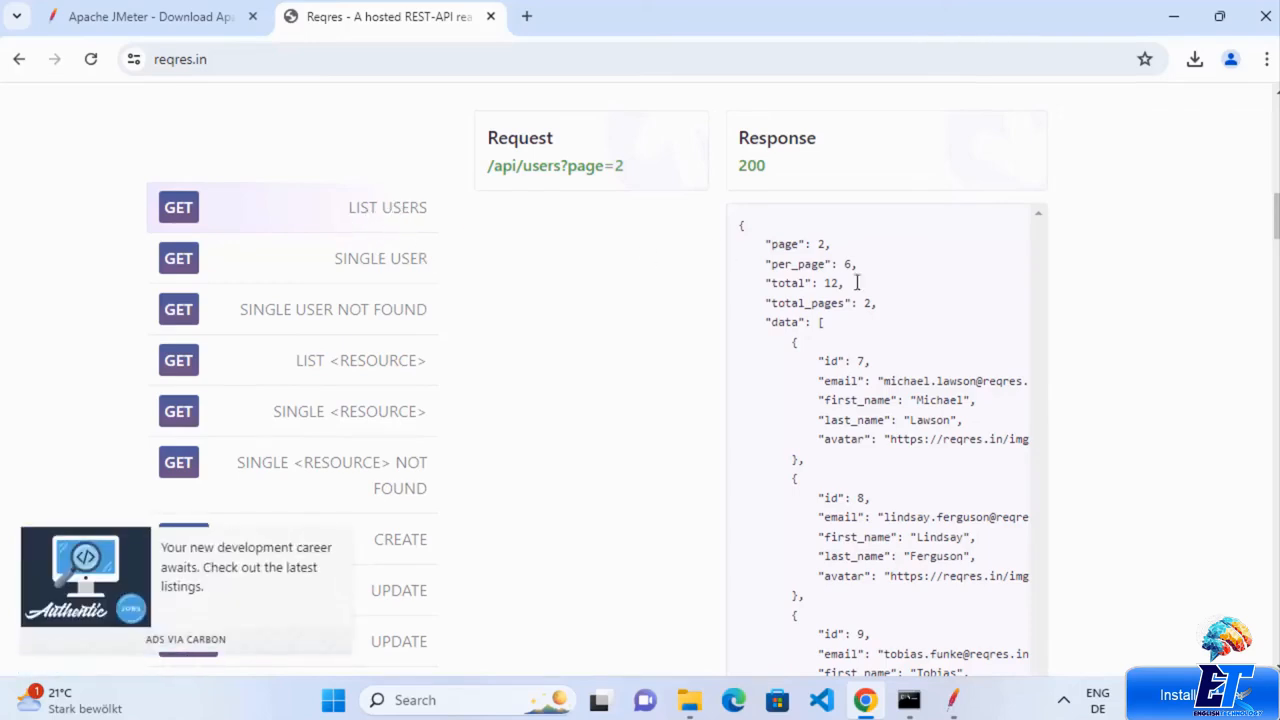
left_click_drag(738, 223, 988, 466)
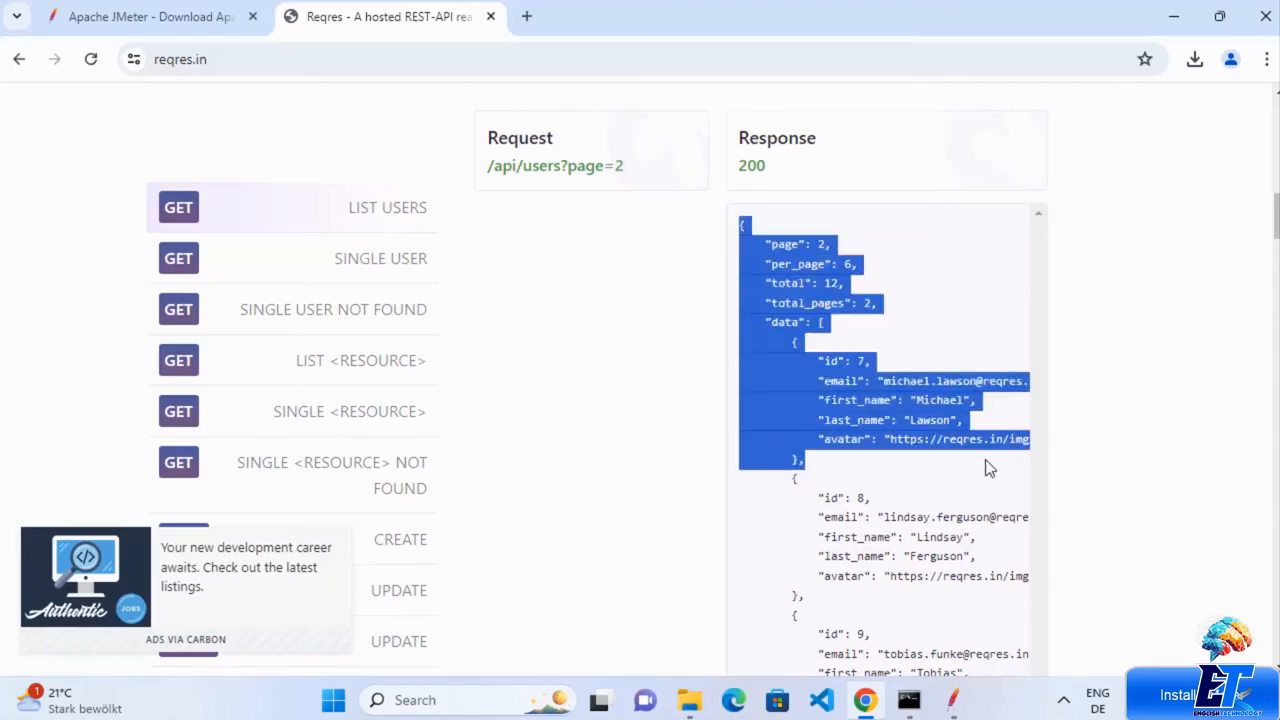
left_click(655, 322)
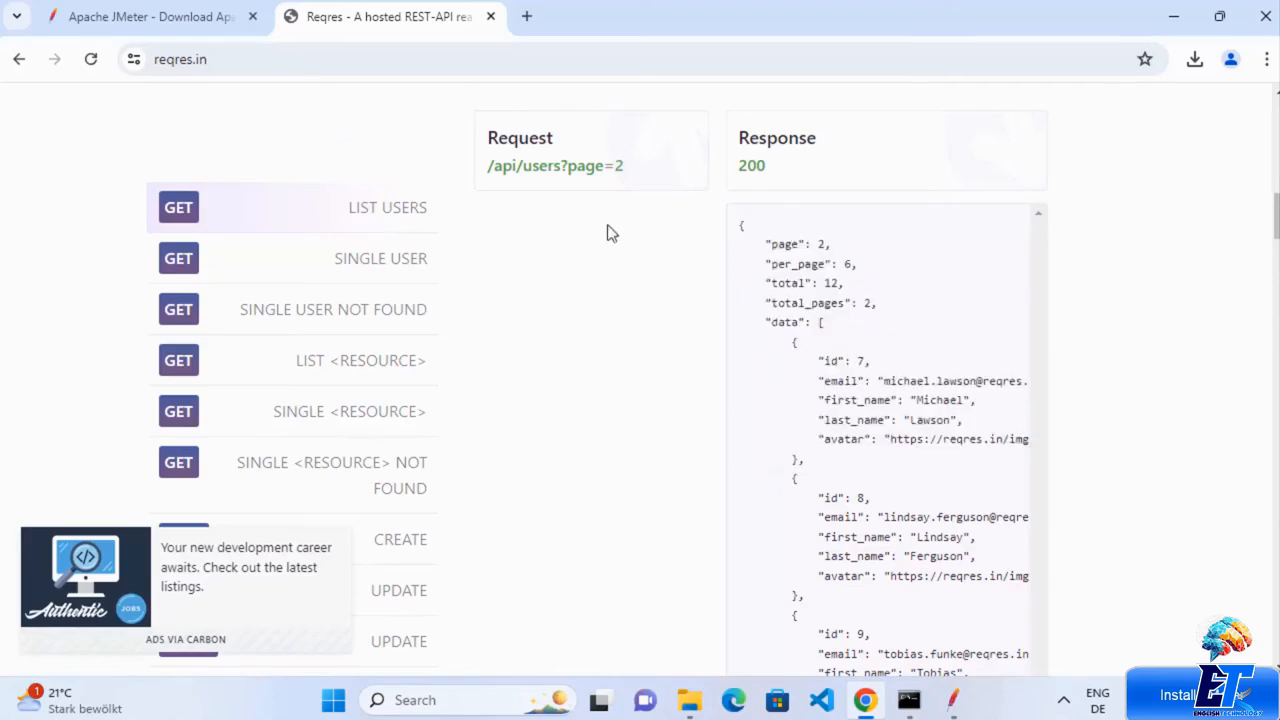
left_click(254, 62)
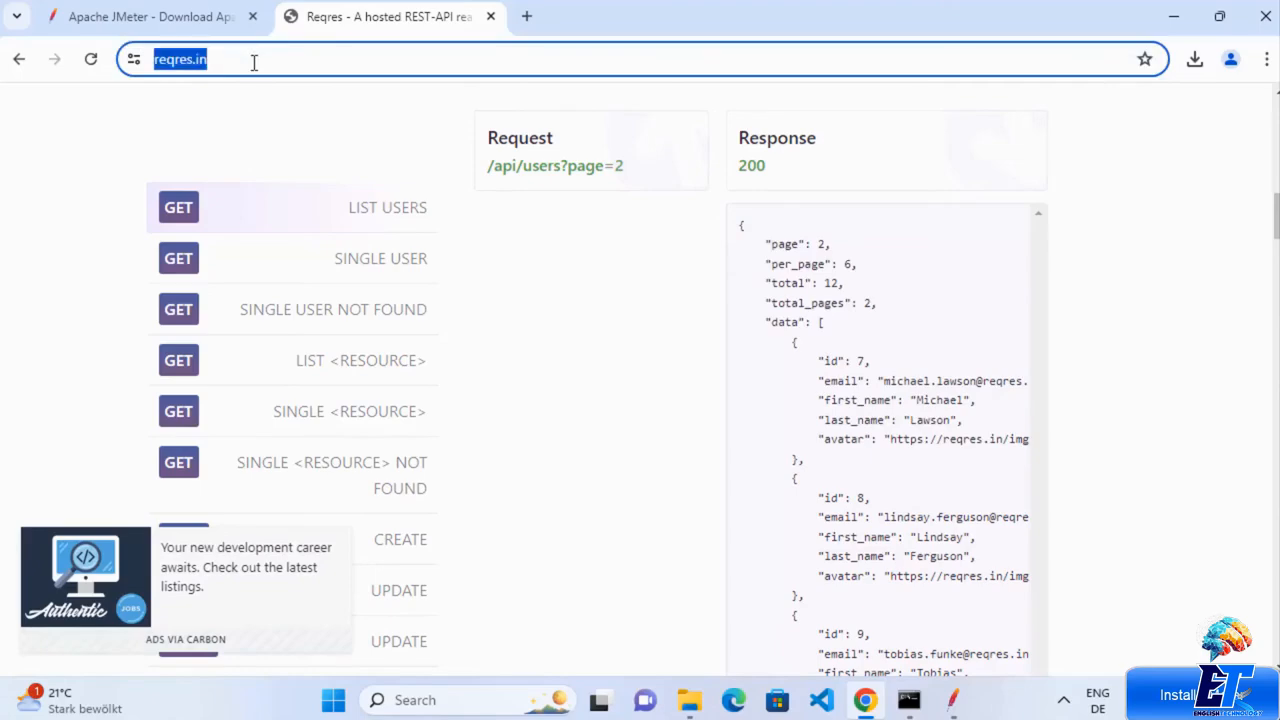
left_click(214, 61)
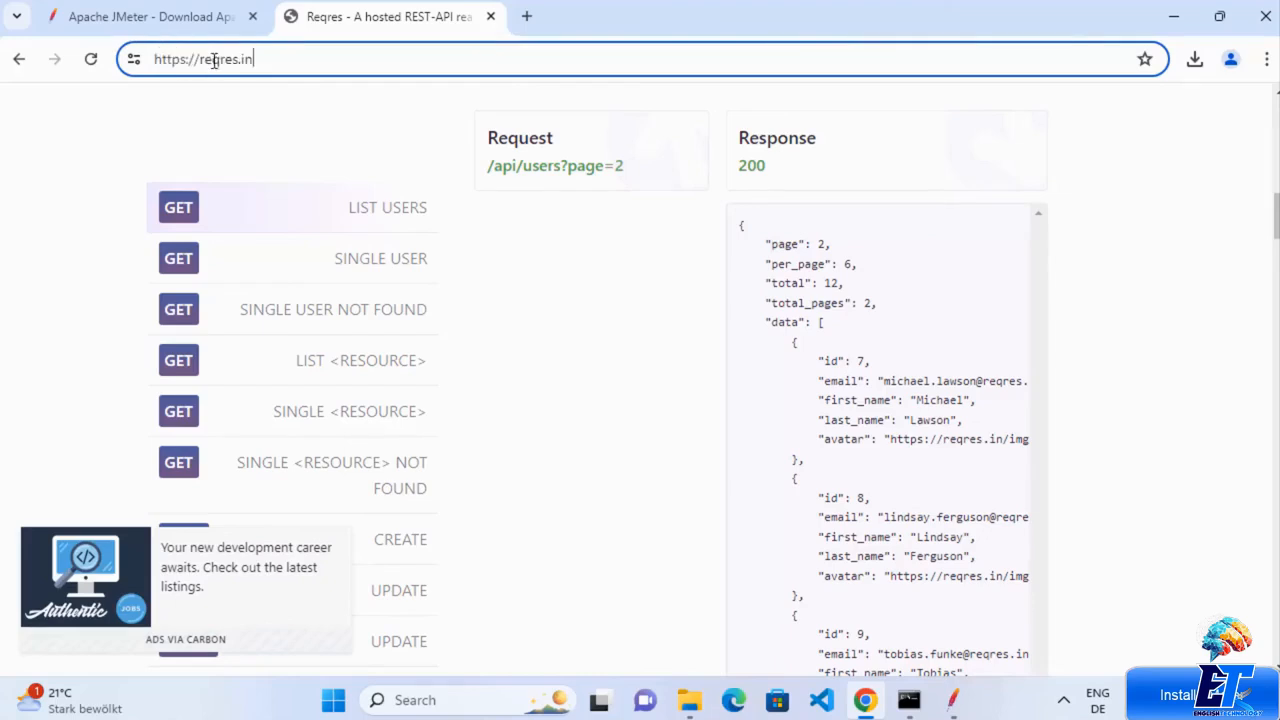
left_click_drag(271, 60, 72, 58)
key("ctrl+c")
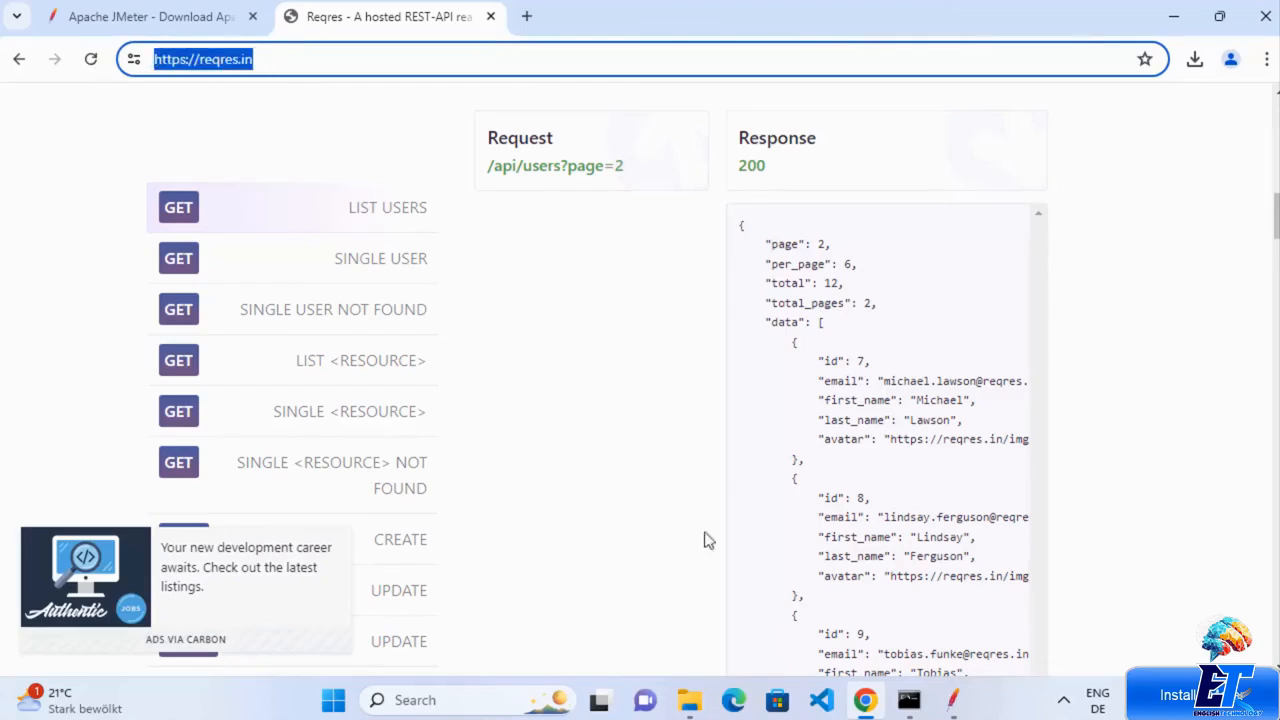
Step: Switch back to JMeter and set the HTTP Request's protocol to http
left_click(952, 700)
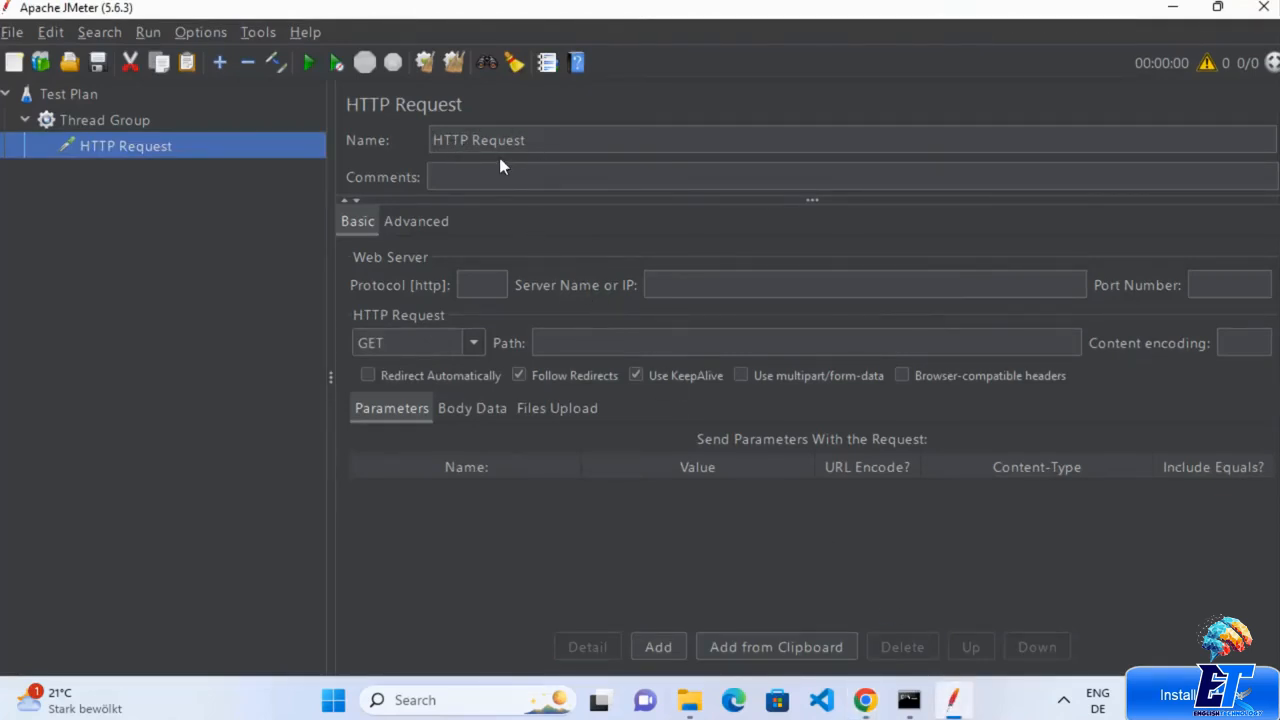
left_click(498, 286)
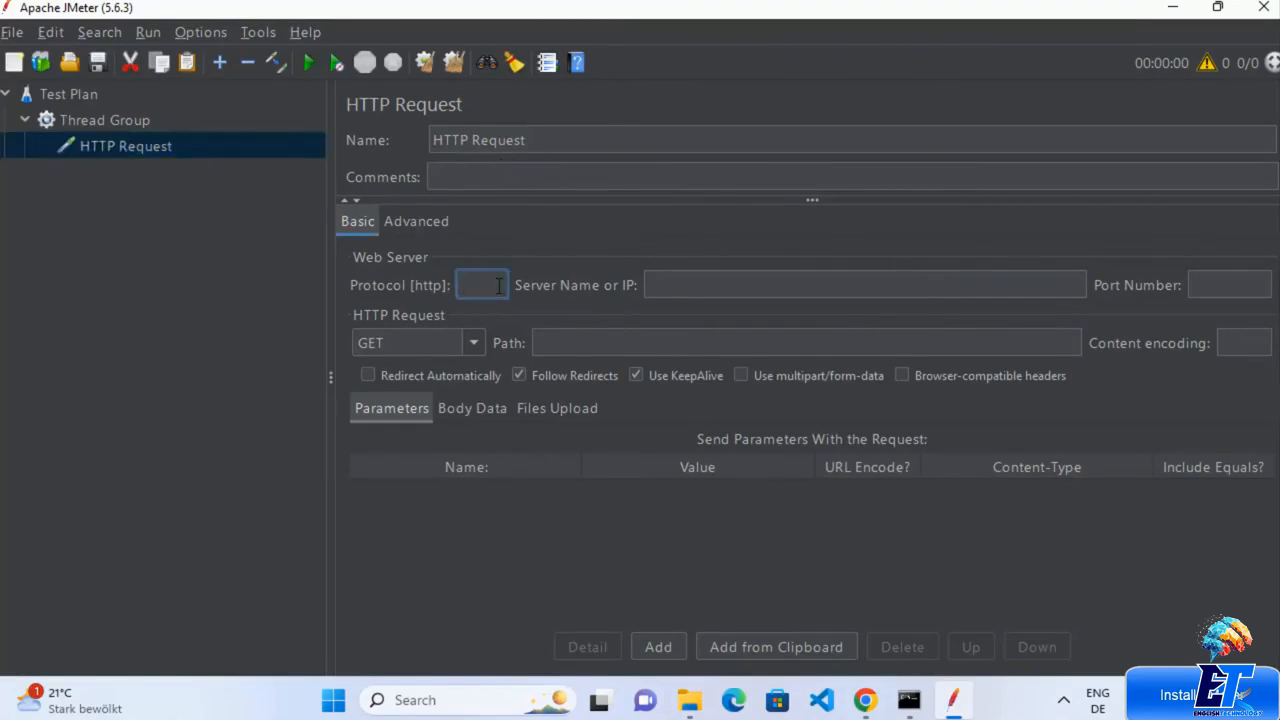
type("http")
left_click(692, 278)
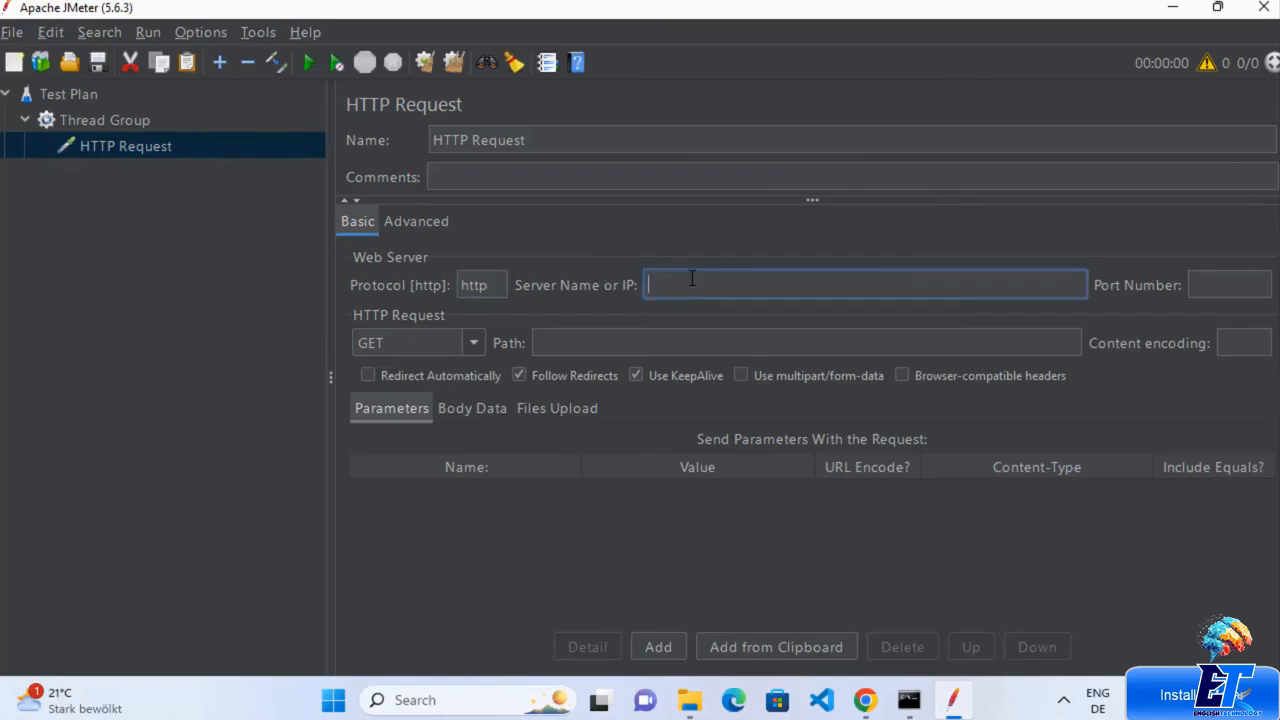
key("ctrl+v")
key("BackSpace")
key("BackSpace")
key("BackSpace")
key("BackSpace")
key("BackSpace")
key("BackSpace")
key("BackSpace")
key("BackSpace")
left_click(755, 285)
key("BackSpace")
left_click(1205, 285)
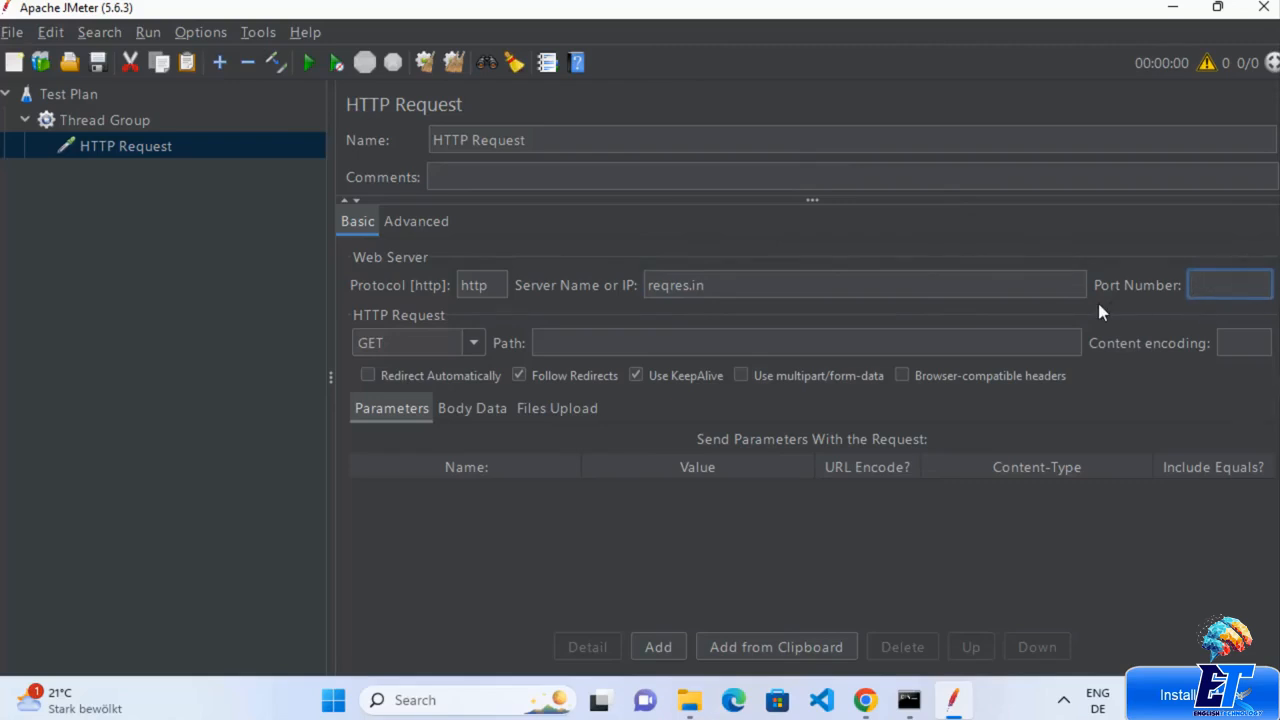
Step: Switch to Chrome, open the LIST USERS request link /api/users?page=2 and turn on pretty-printing for its response
left_click(600, 342)
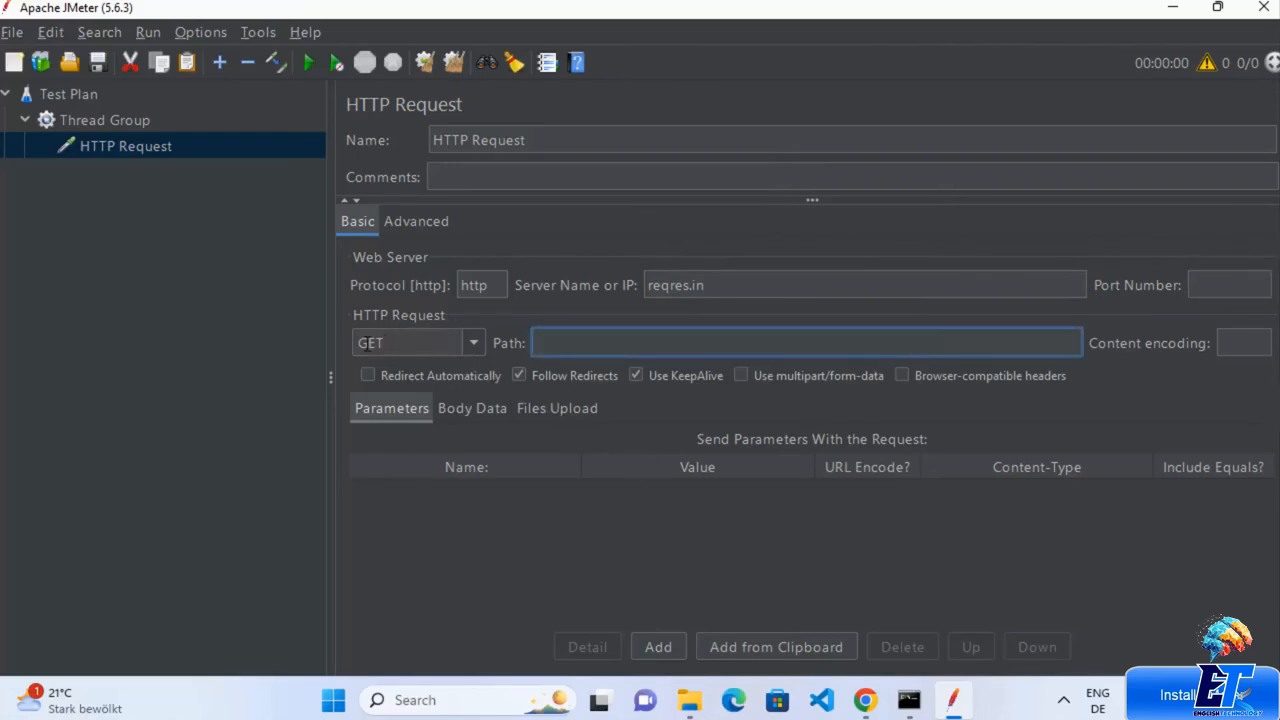
left_click(865, 700)
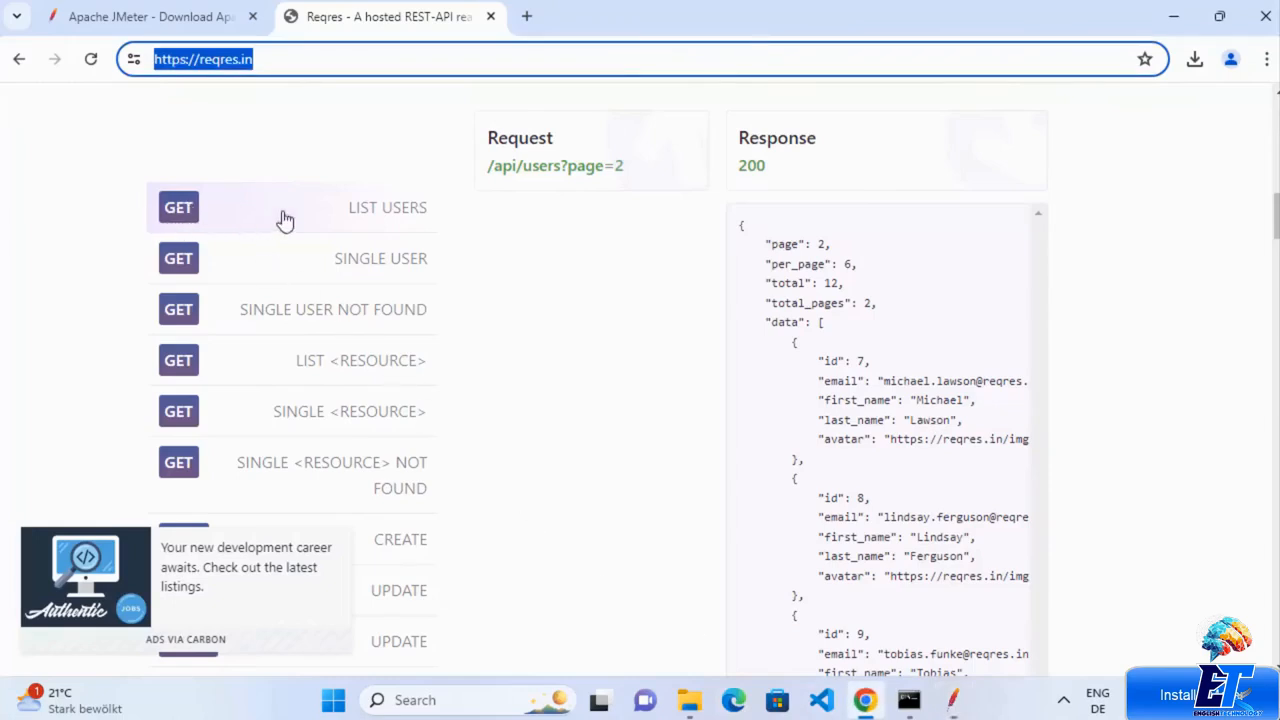
left_click(490, 176)
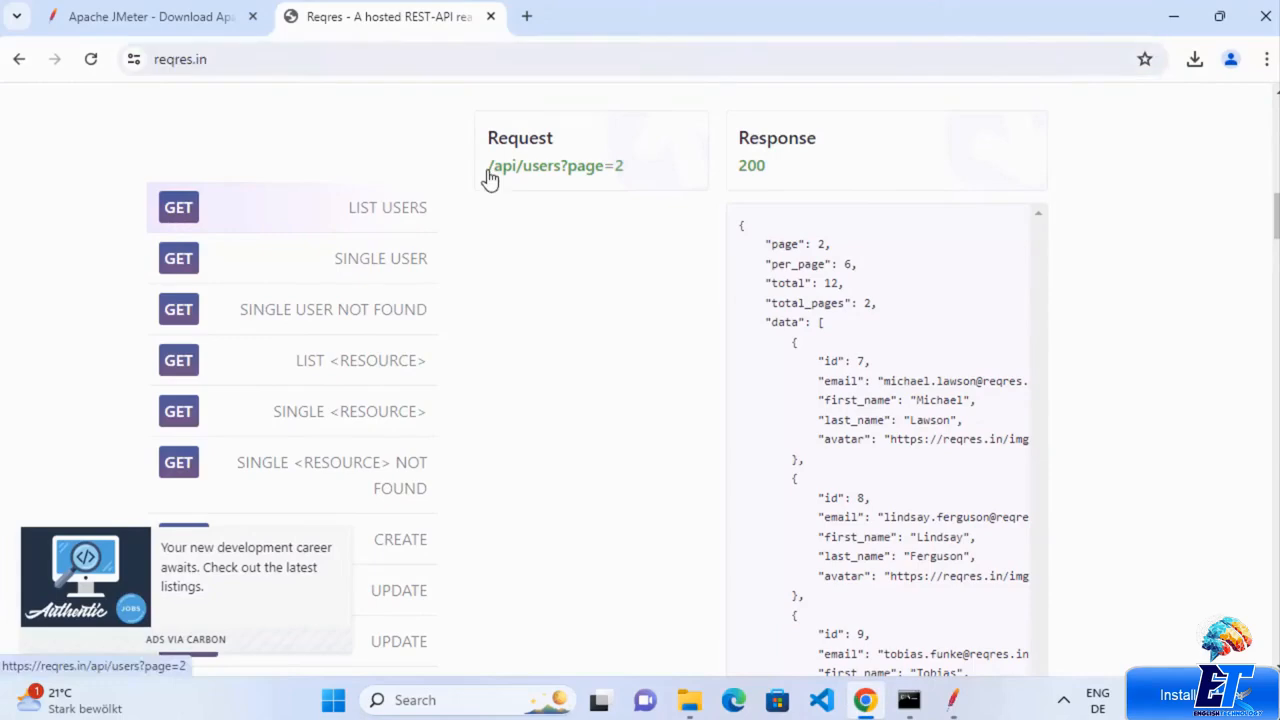
left_click(553, 180)
left_click(93, 93)
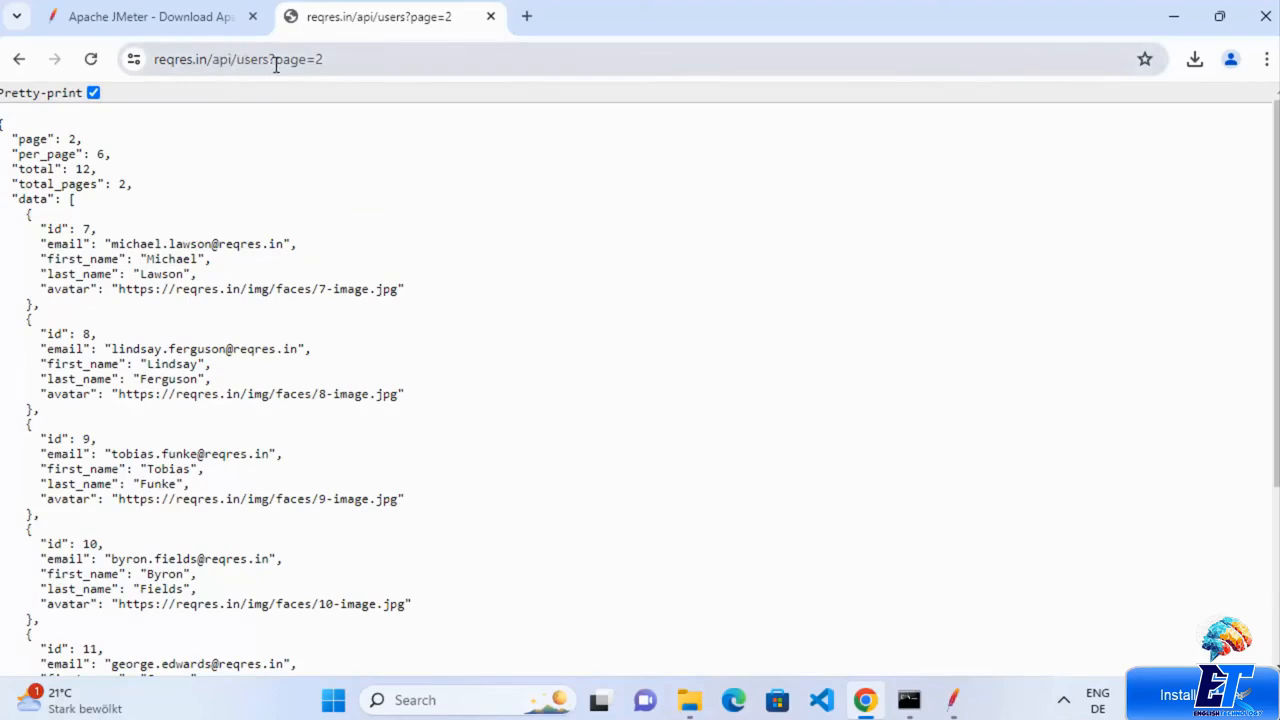
Step: Copy api/users from the browser address, switch back to JMeter and set the HTTP Request's path to /api/users
left_click_drag(262, 61, 316, 61)
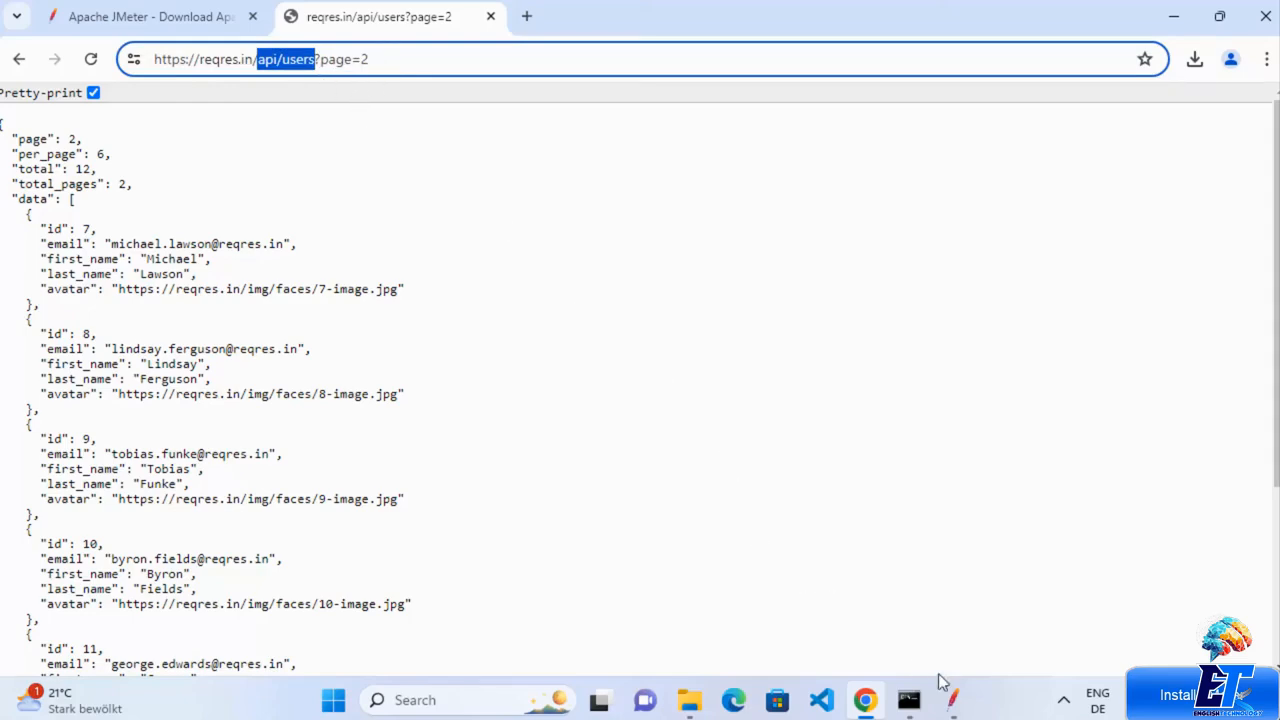
left_click(952, 700)
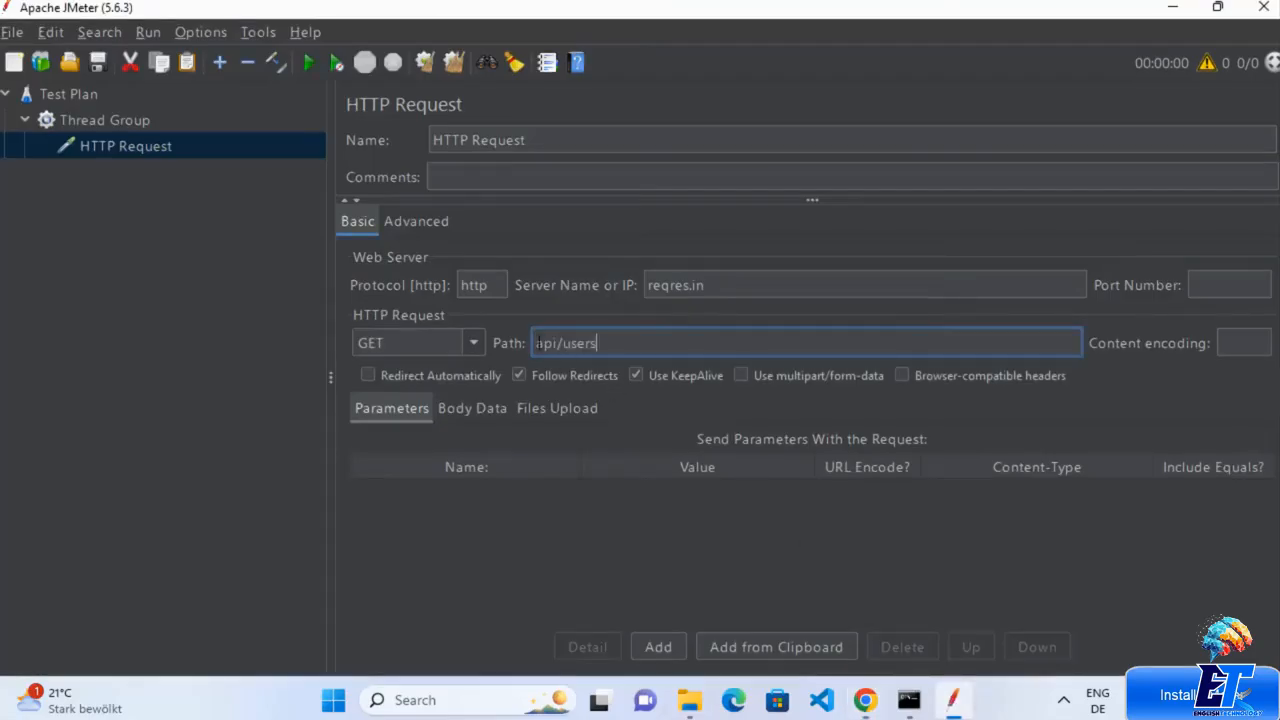
type("/")
left_click(869, 649)
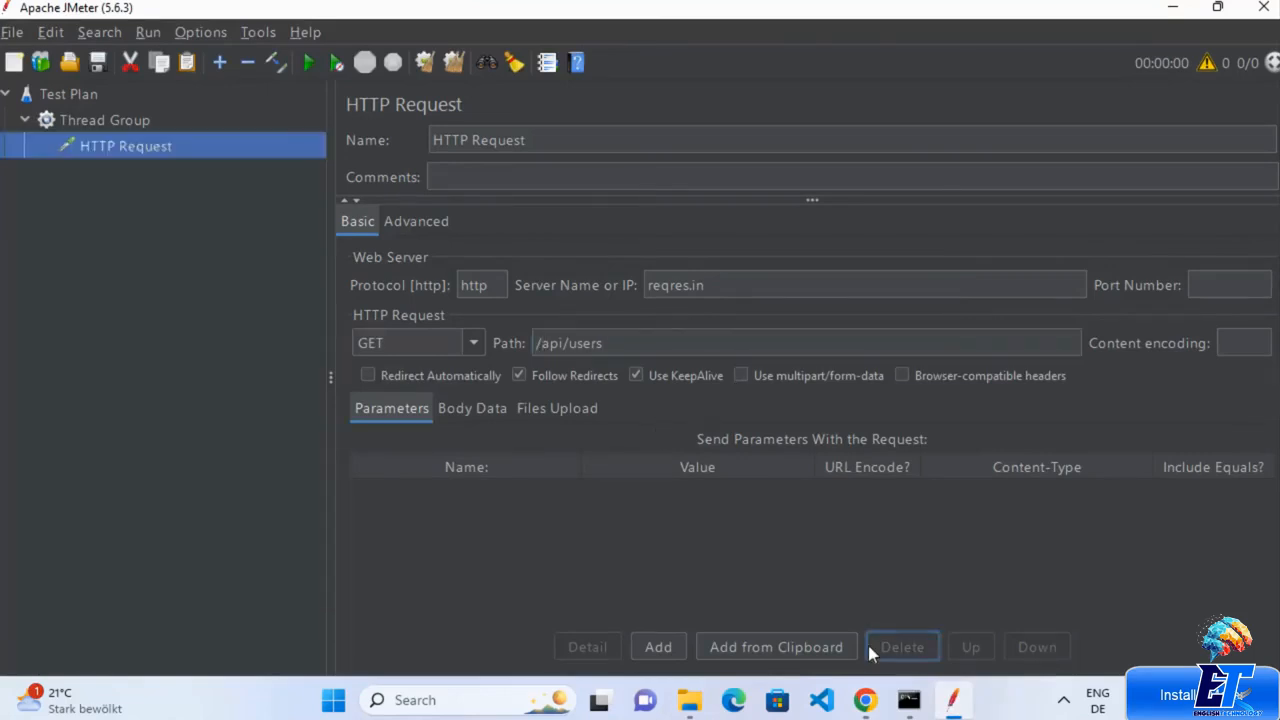
Step: Add a request parameter named page with the value 2 to the HTTP Request
left_click(381, 412)
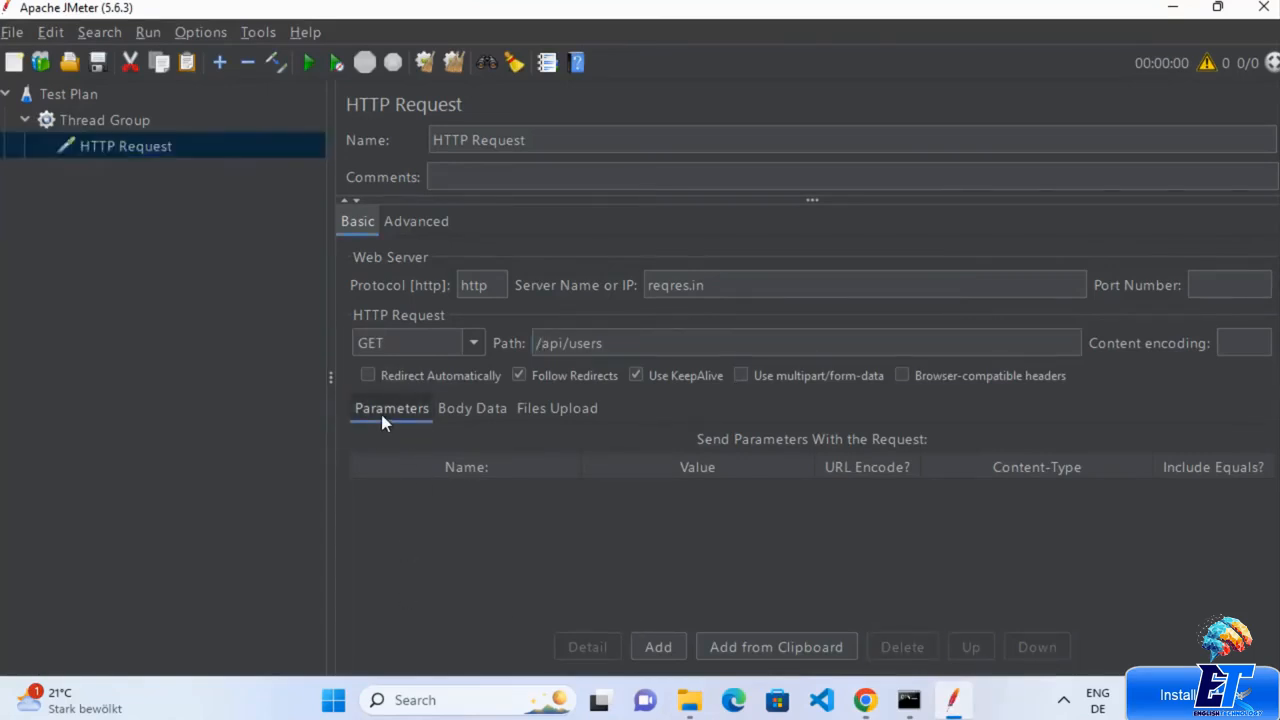
left_click(660, 647)
left_click(862, 704)
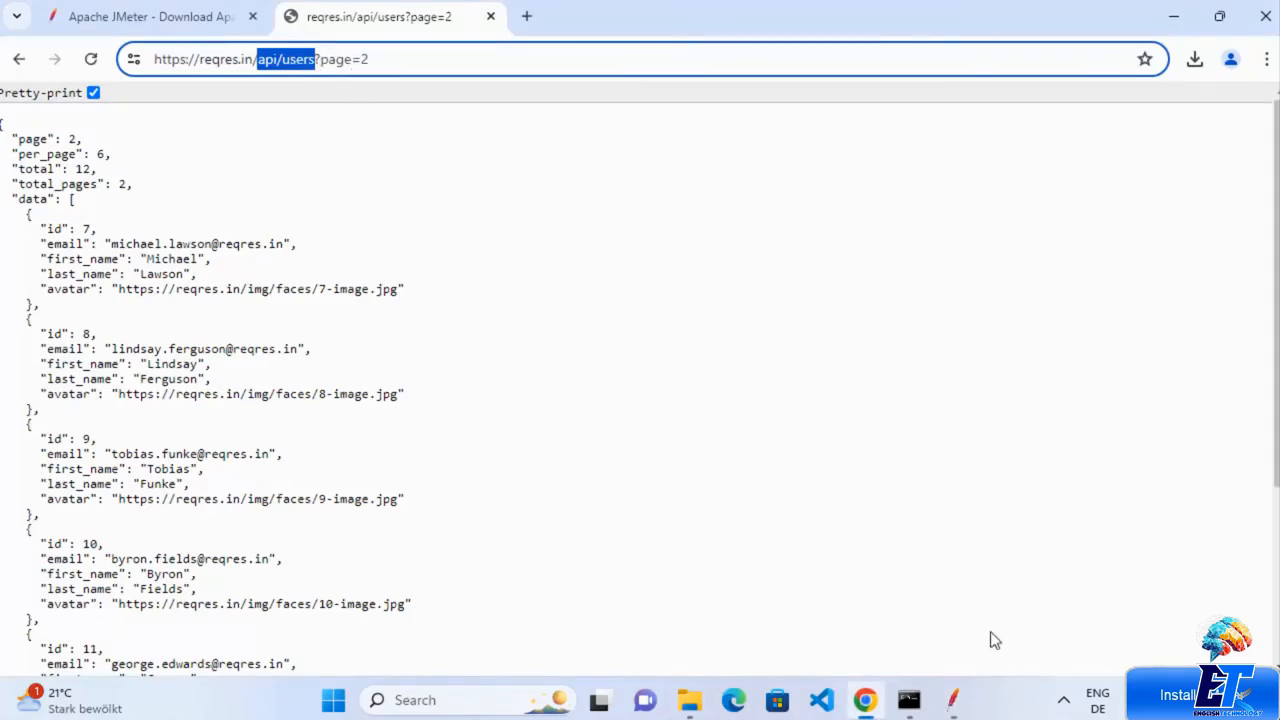
left_click(952, 702)
double_click(509, 492)
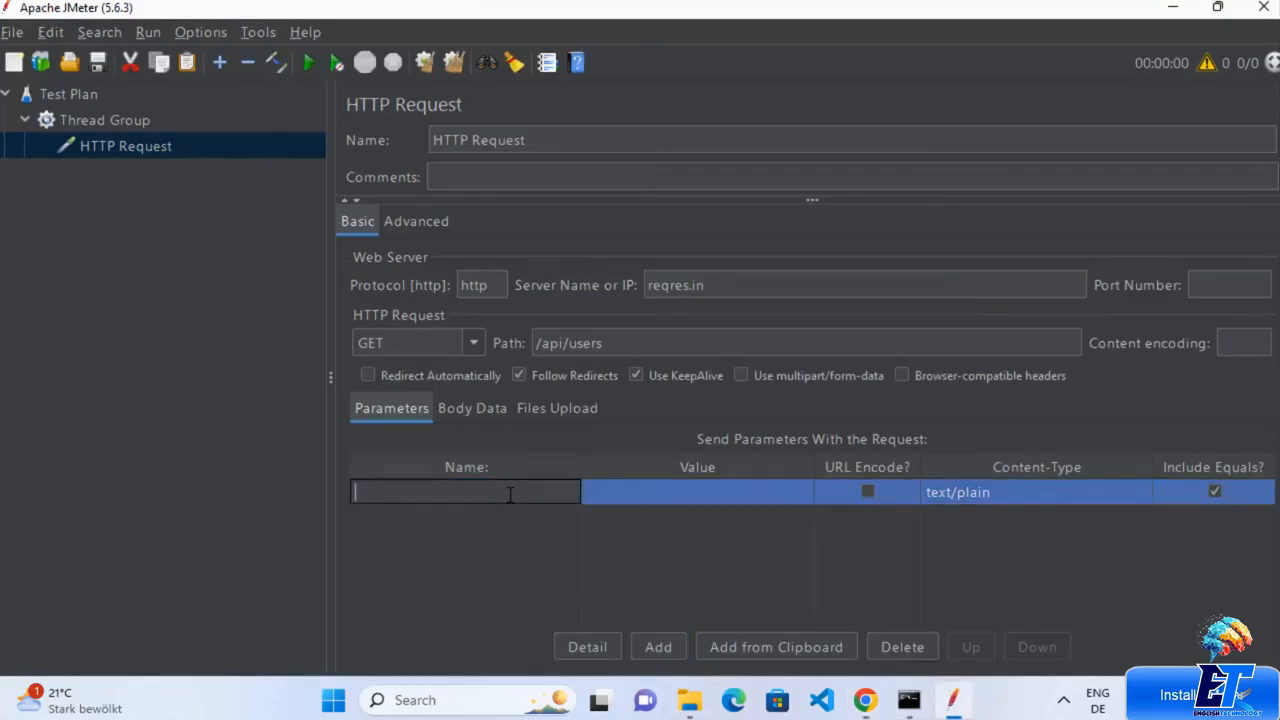
type("page")
key("Tab")
type("2")
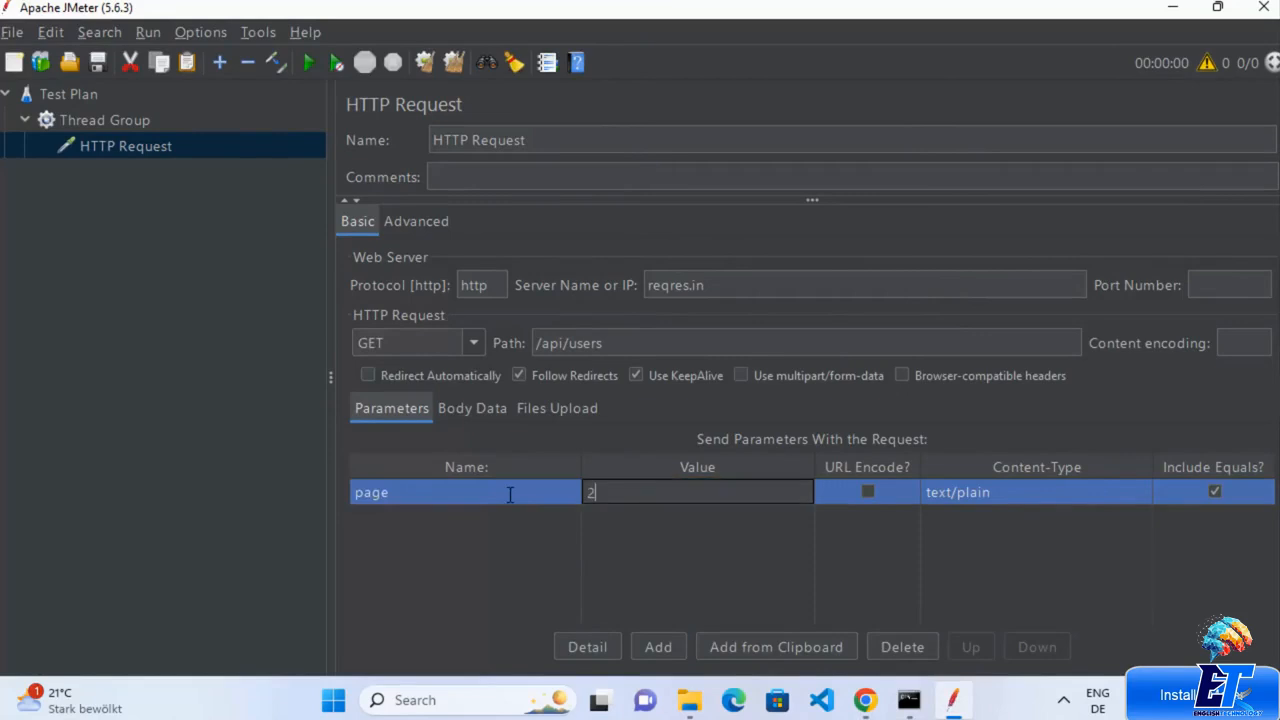
left_click(643, 576)
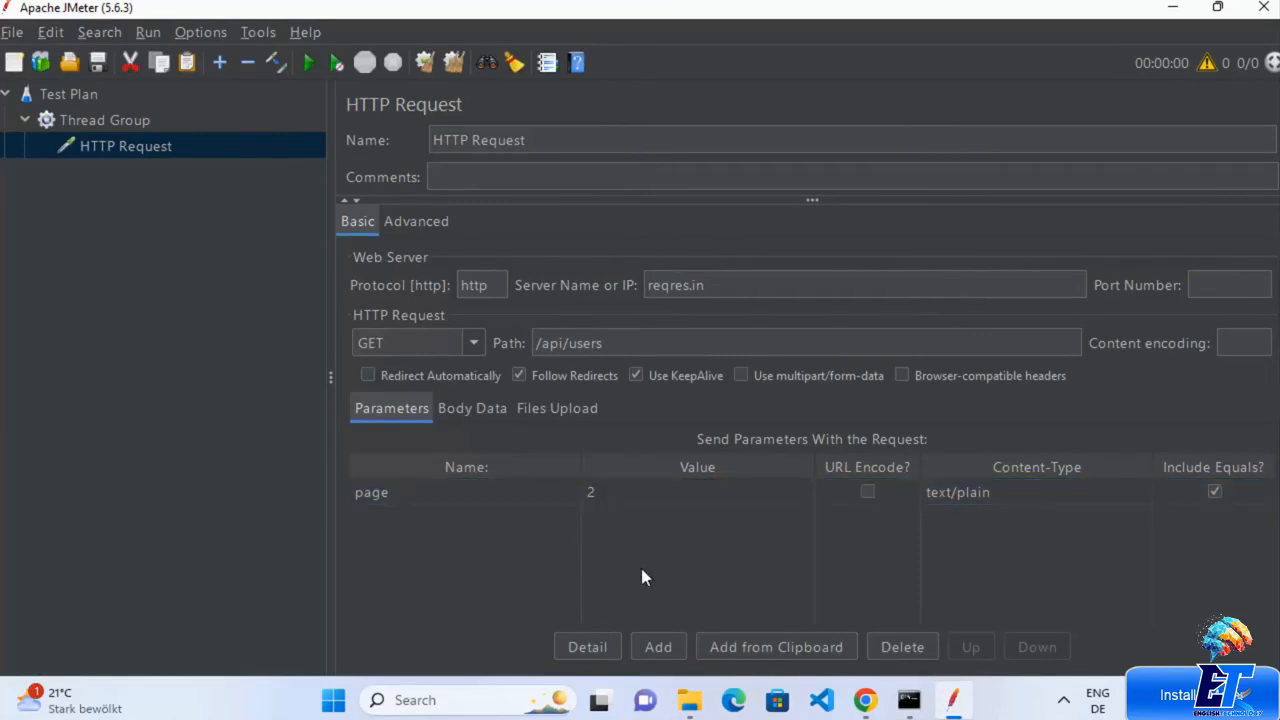
Step: Add an HTTP Header Manager config element under the HTTP Request
left_click(180, 324)
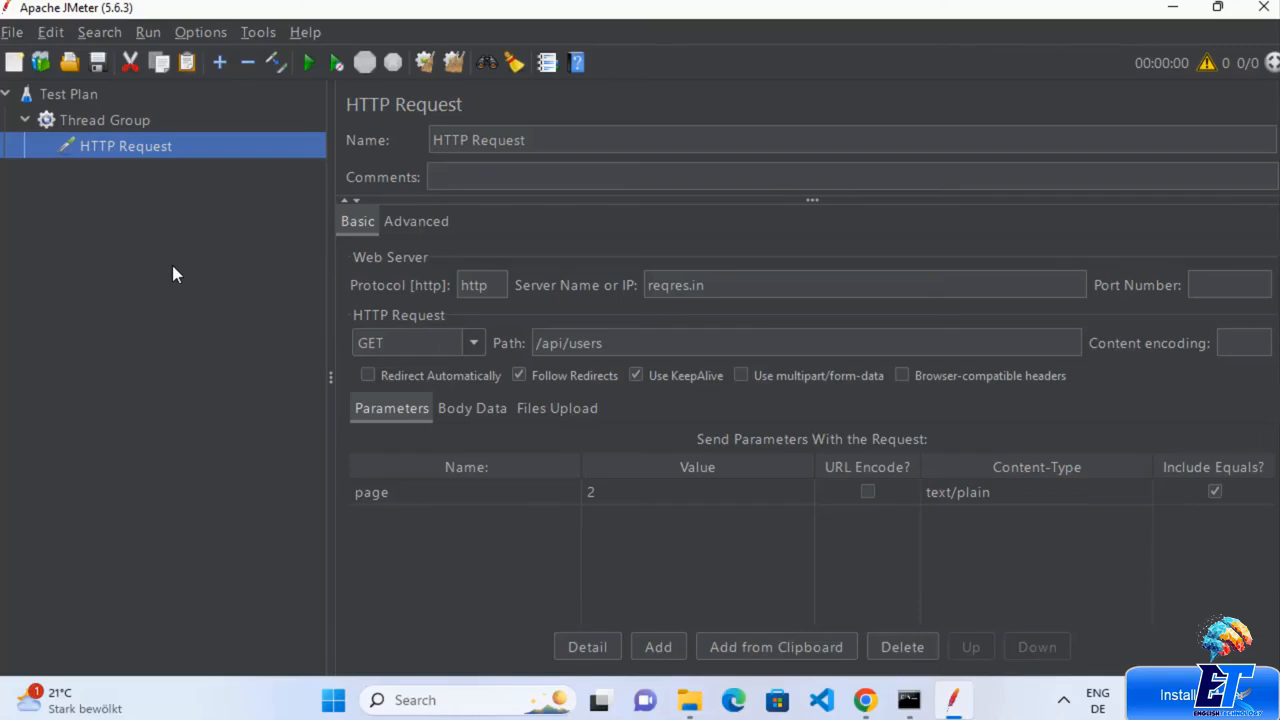
right_click(194, 158)
mouse_move(403, 166)
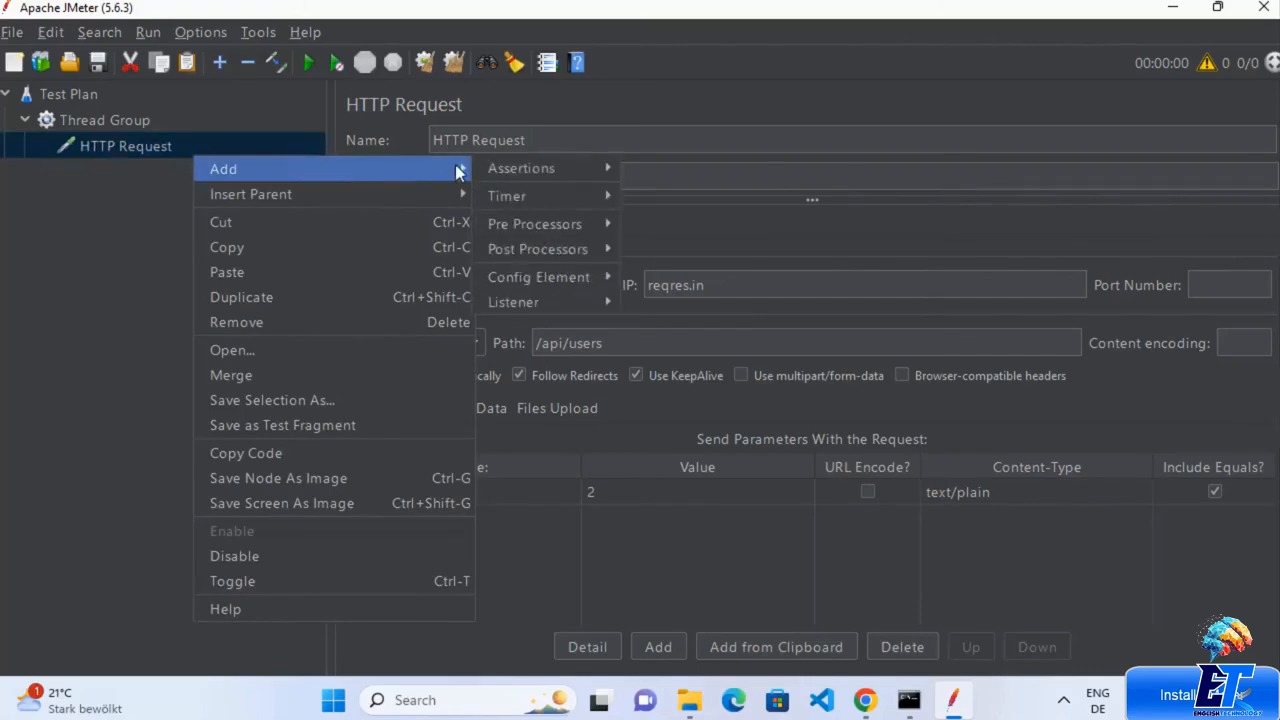
mouse_move(554, 284)
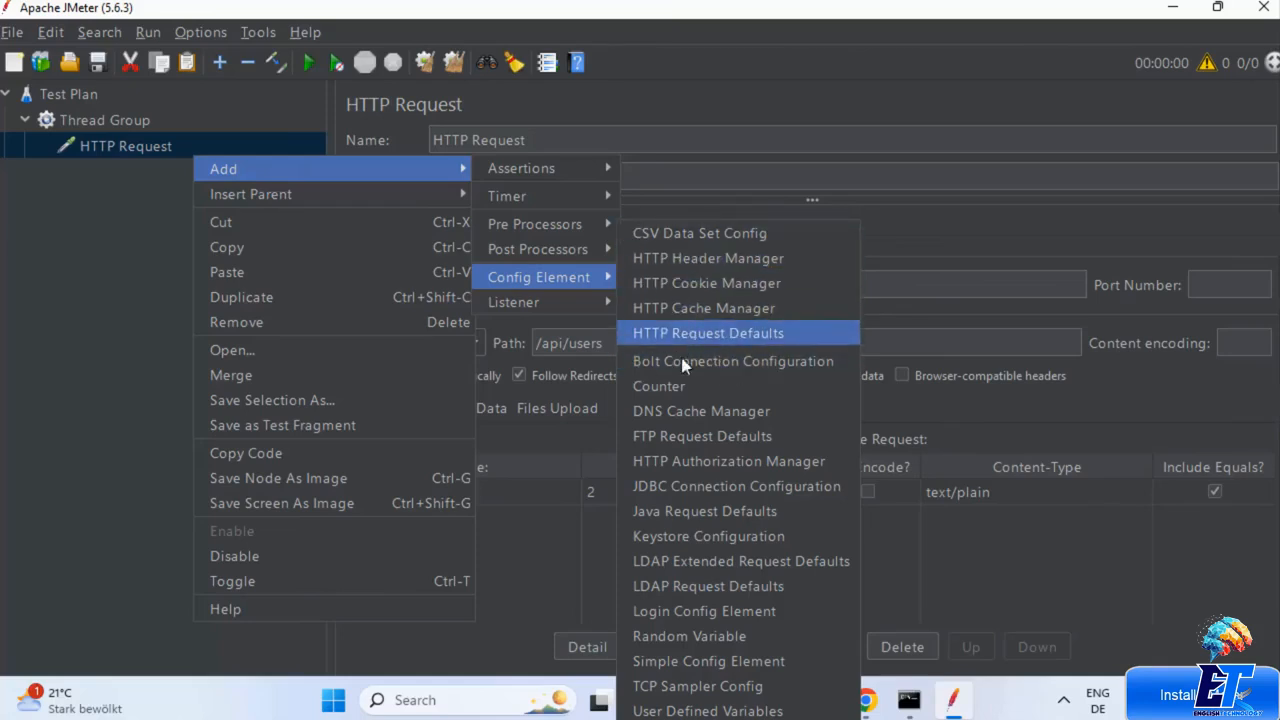
left_click(694, 261)
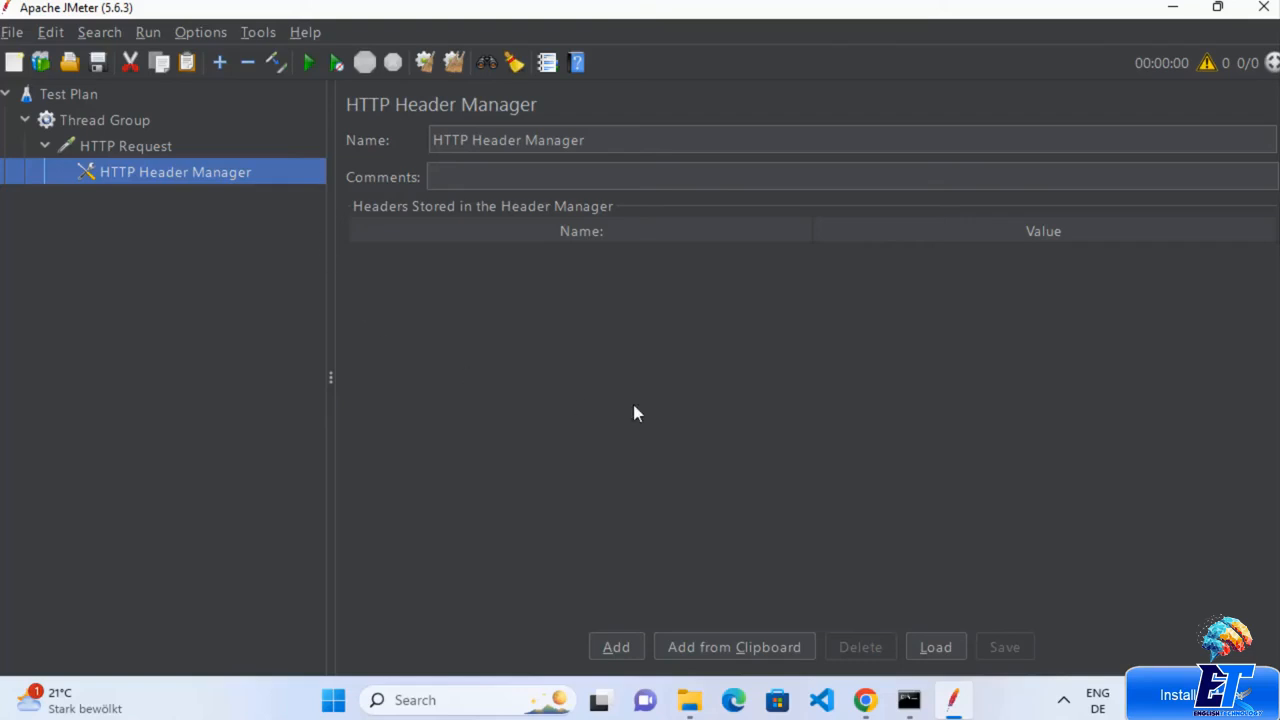
Step: Add a View Results Tree listener under the HTTP Request
left_click(162, 148)
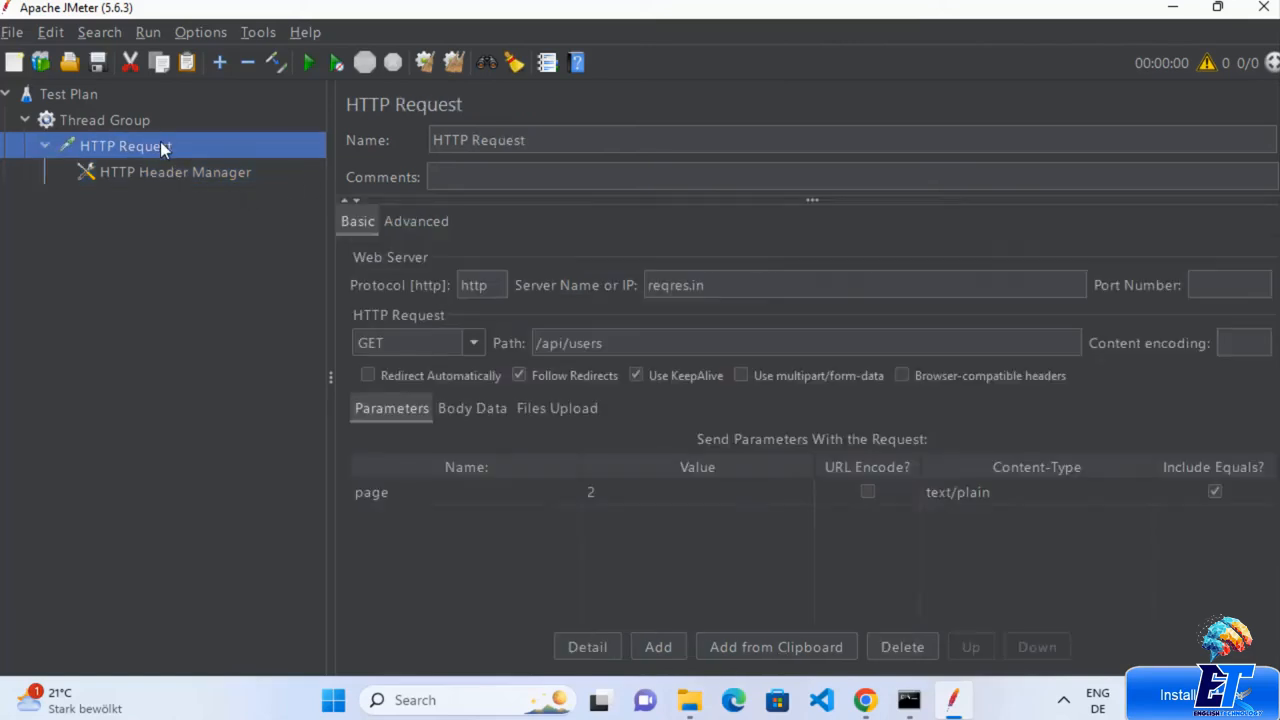
right_click(161, 145)
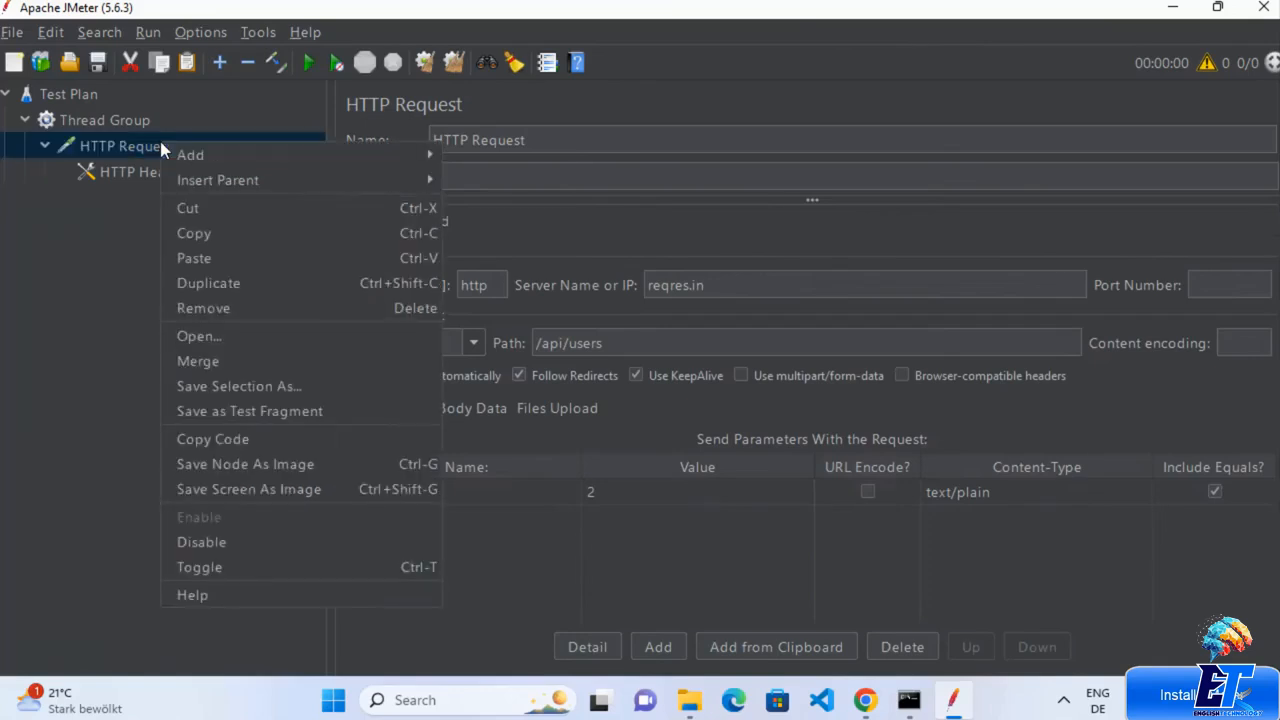
mouse_move(168, 155)
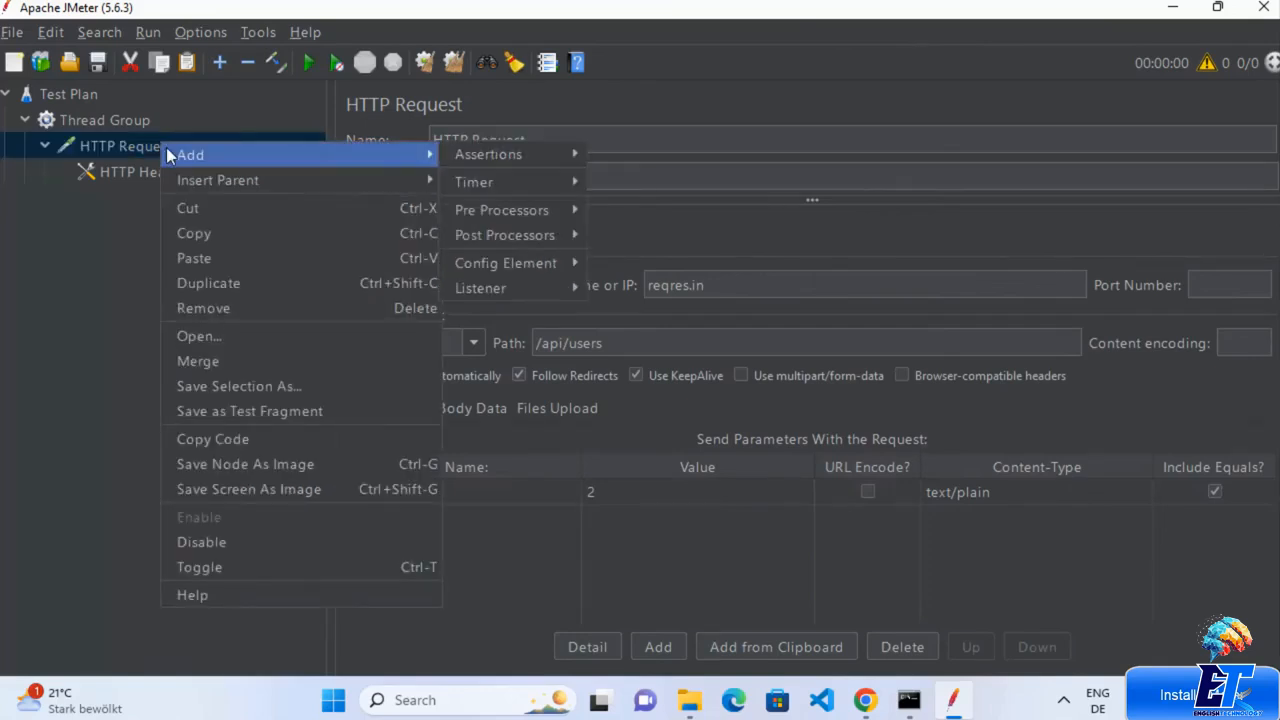
left_click(100, 152)
right_click(98, 150)
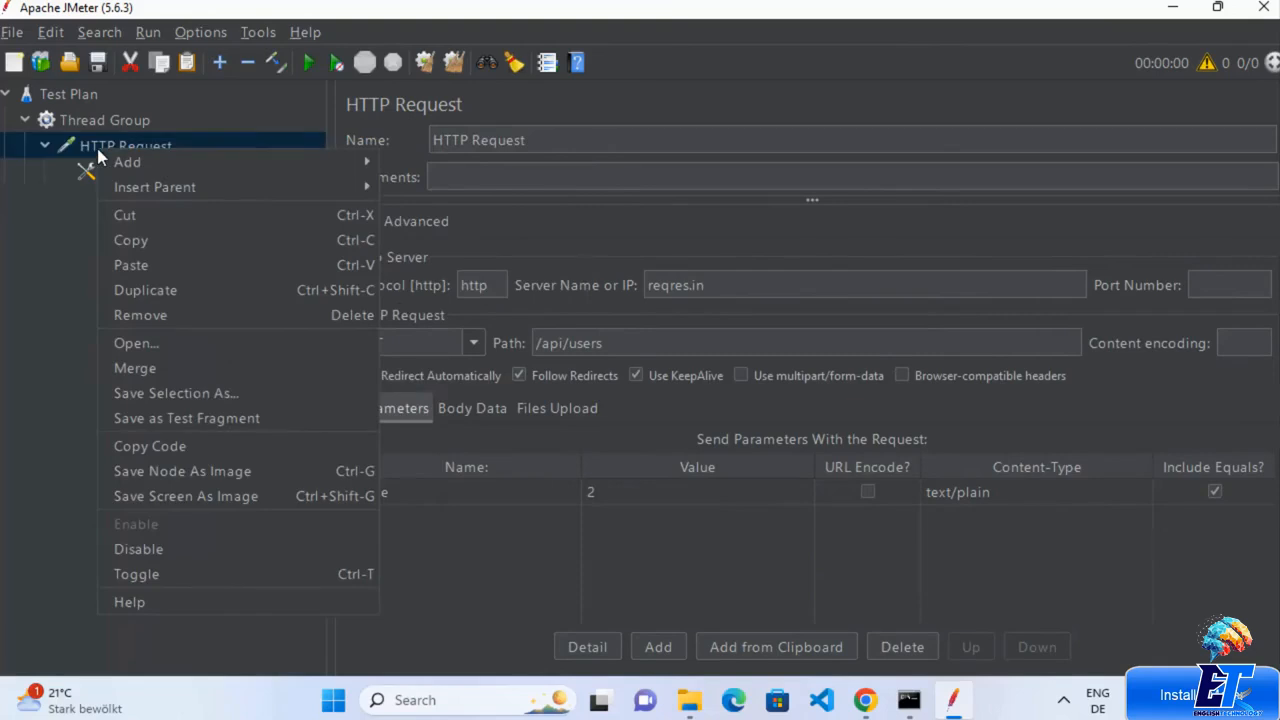
mouse_move(296, 160)
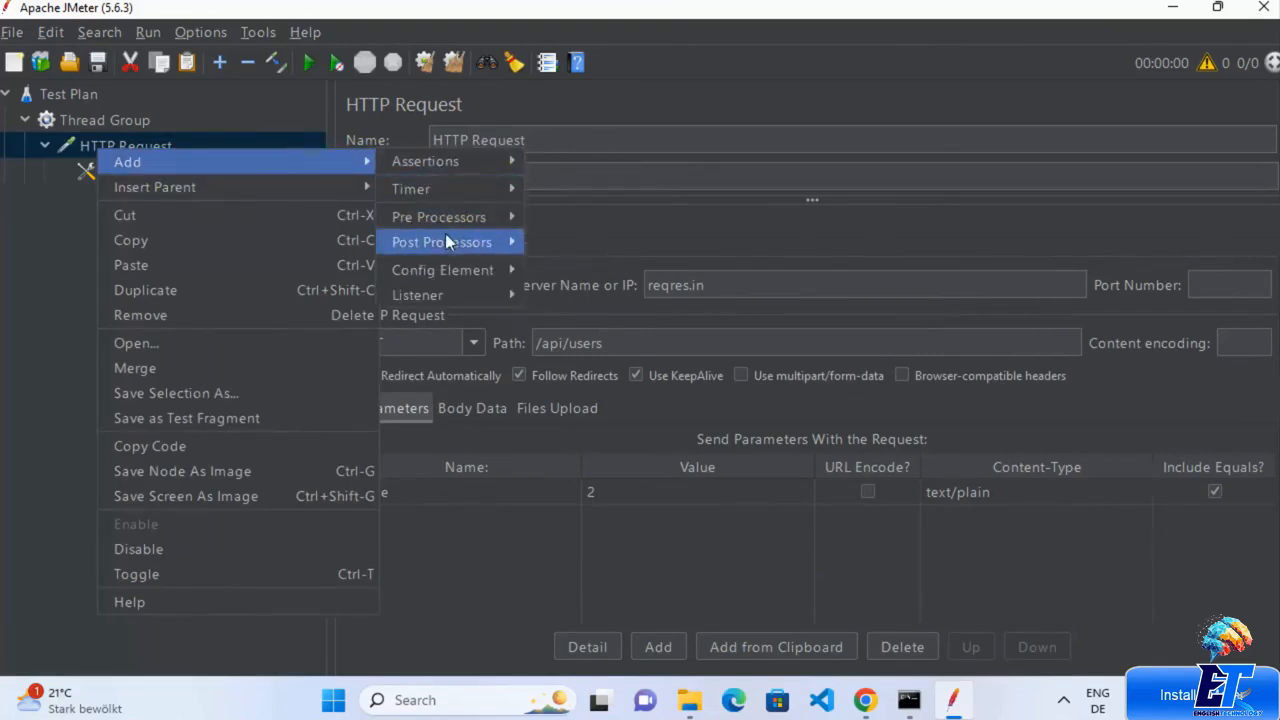
mouse_move(470, 298)
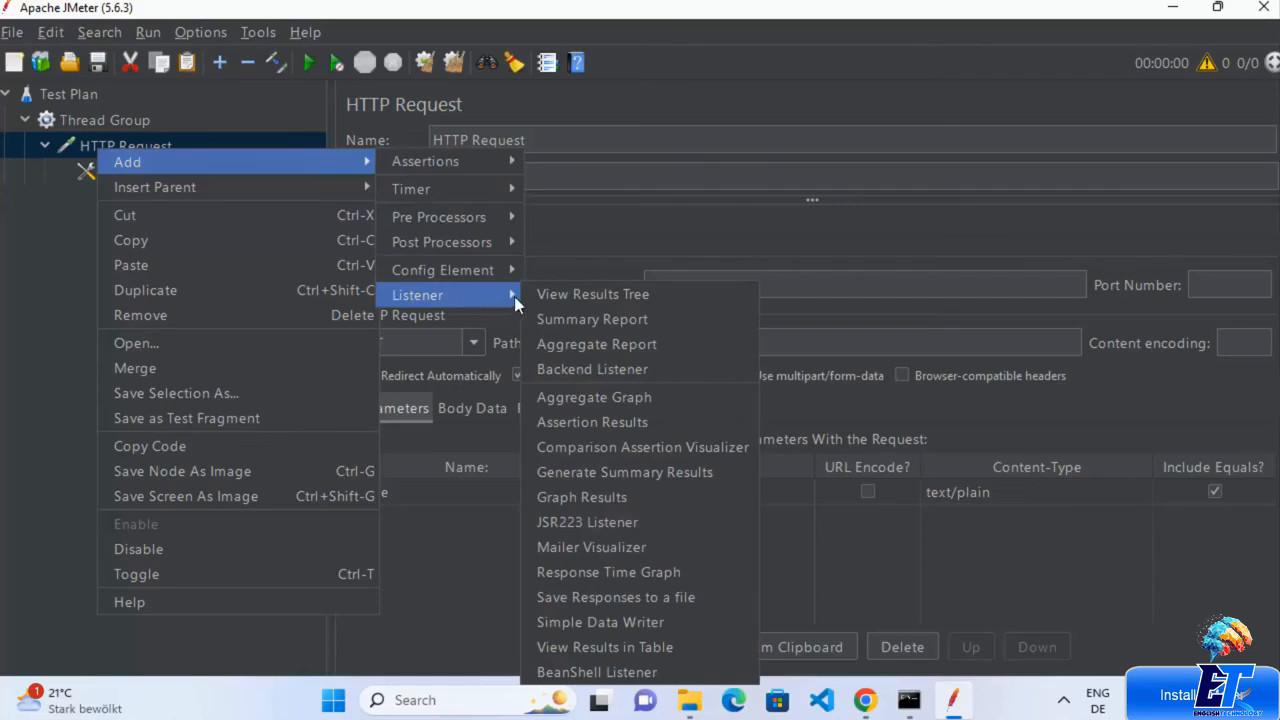
left_click(574, 300)
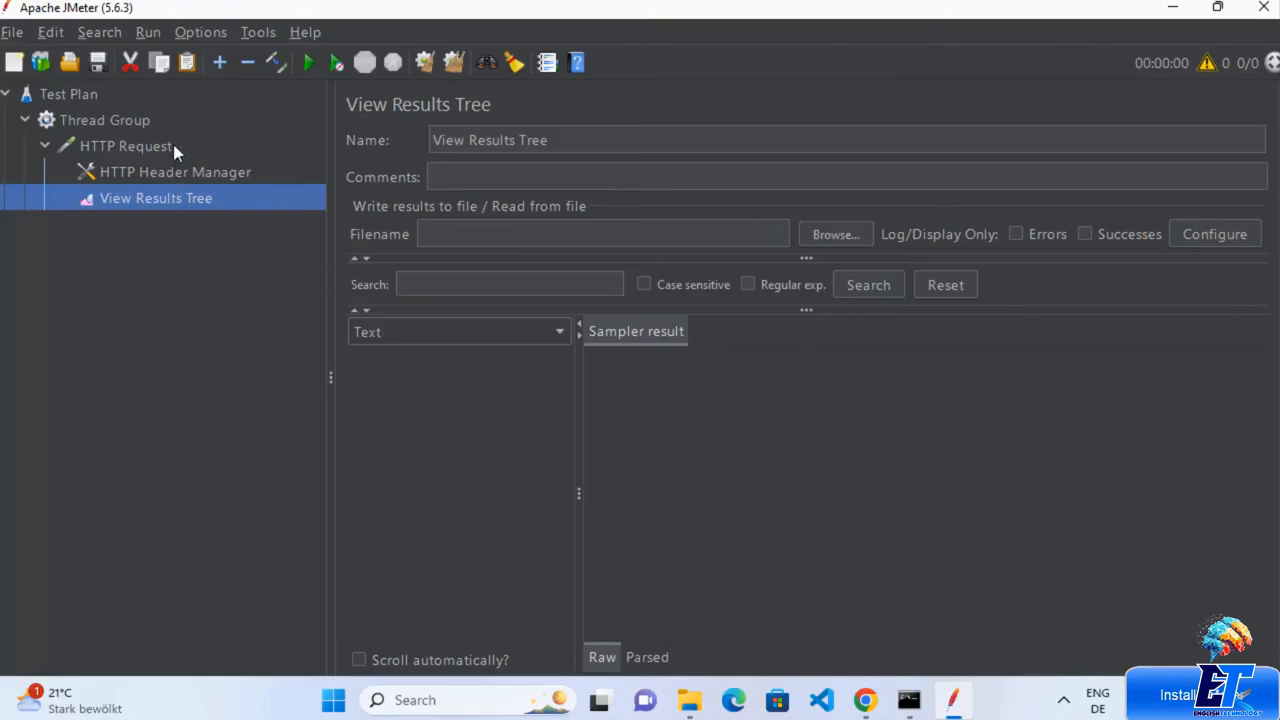
Step: Add a Summary Report listener under the HTTP Request
left_click(145, 149)
right_click(145, 149)
mouse_move(202, 167)
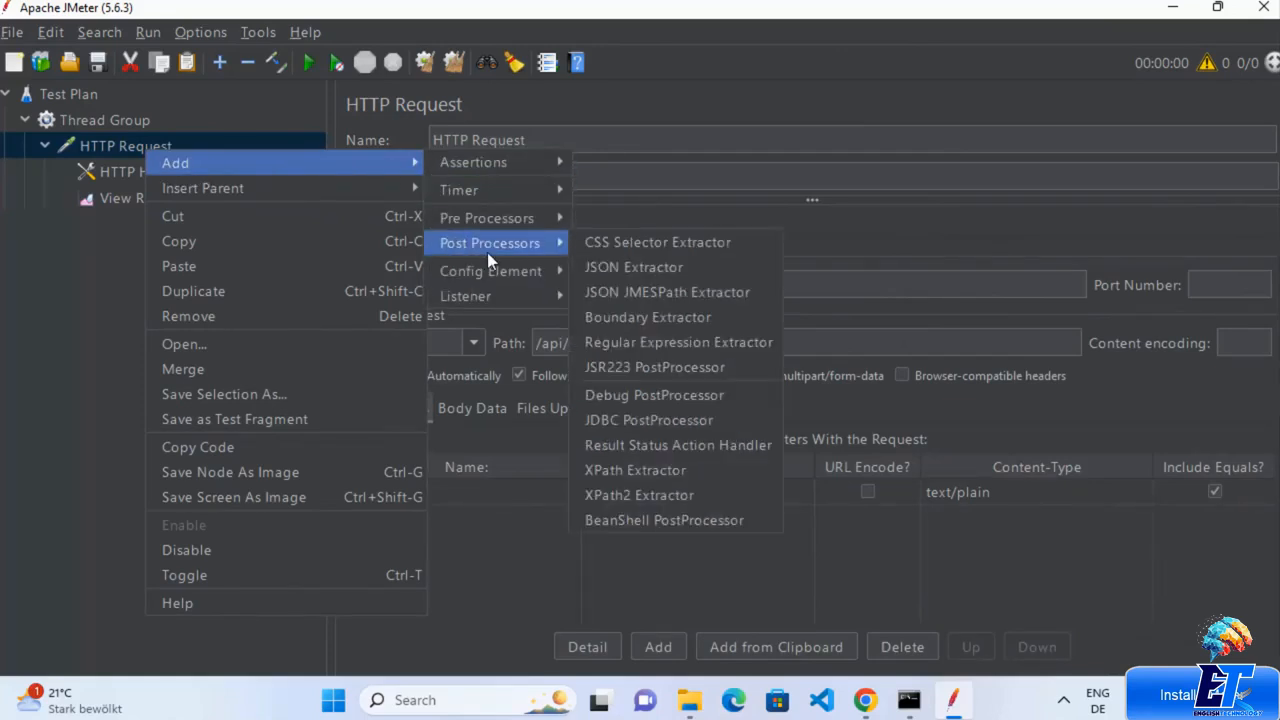
mouse_move(515, 290)
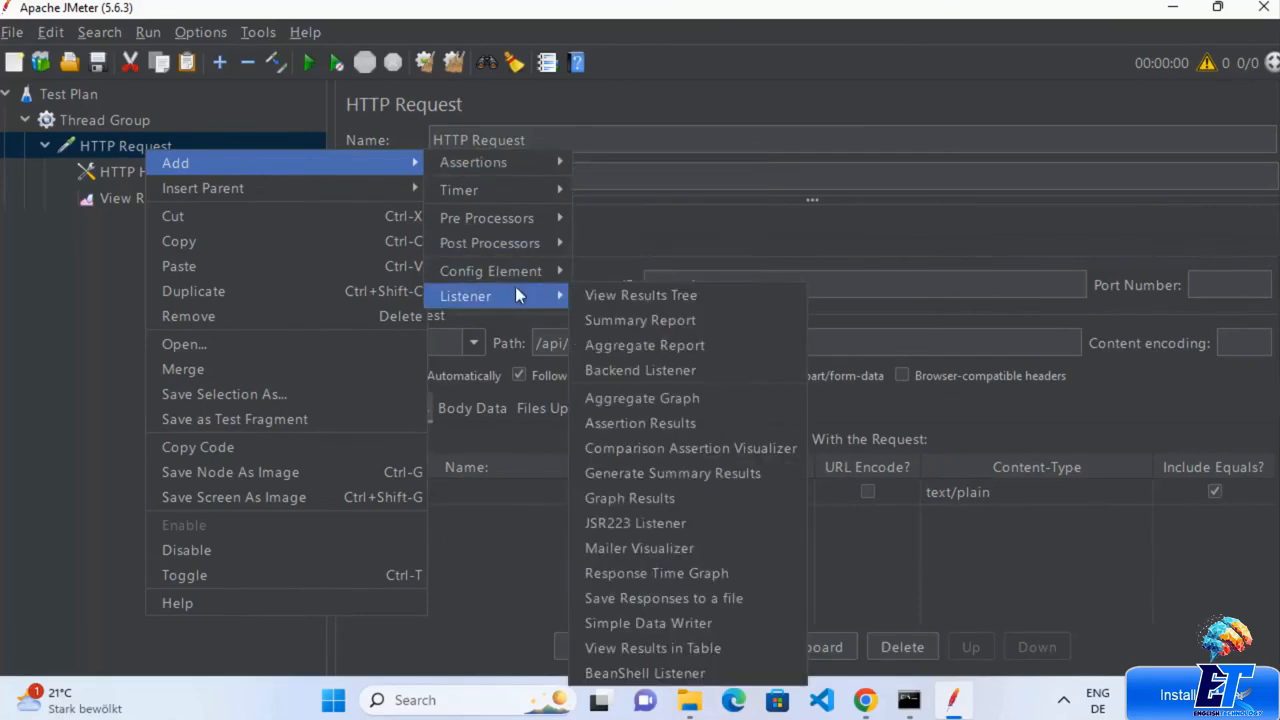
left_click(617, 332)
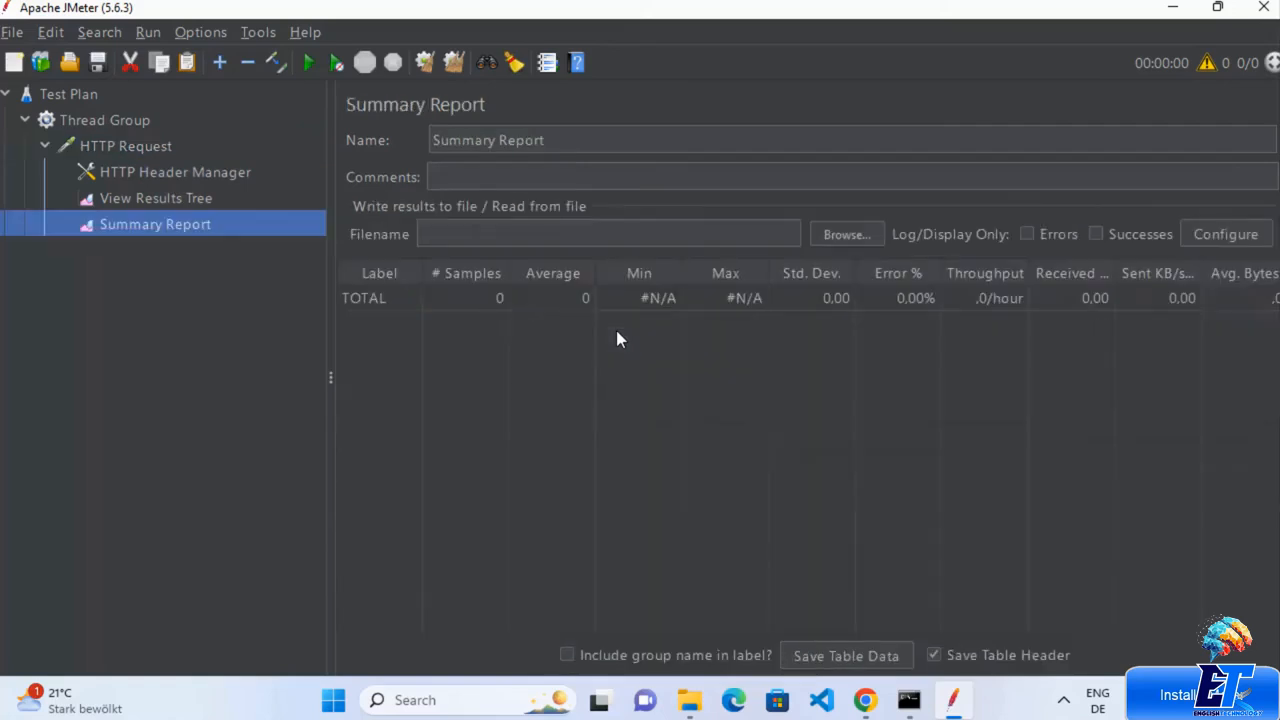
Step: Run the test plan, saving it first as HTTP Request.jmx in the codebind folder
left_click(146, 147)
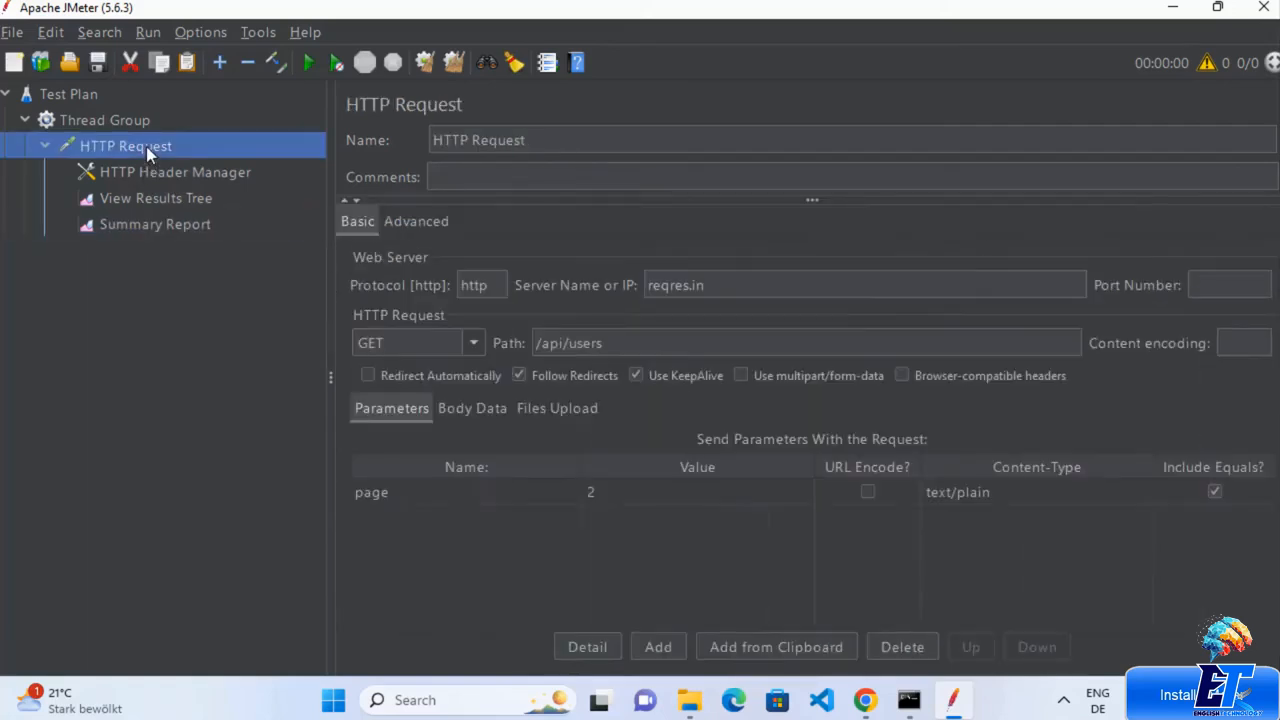
left_click(309, 64)
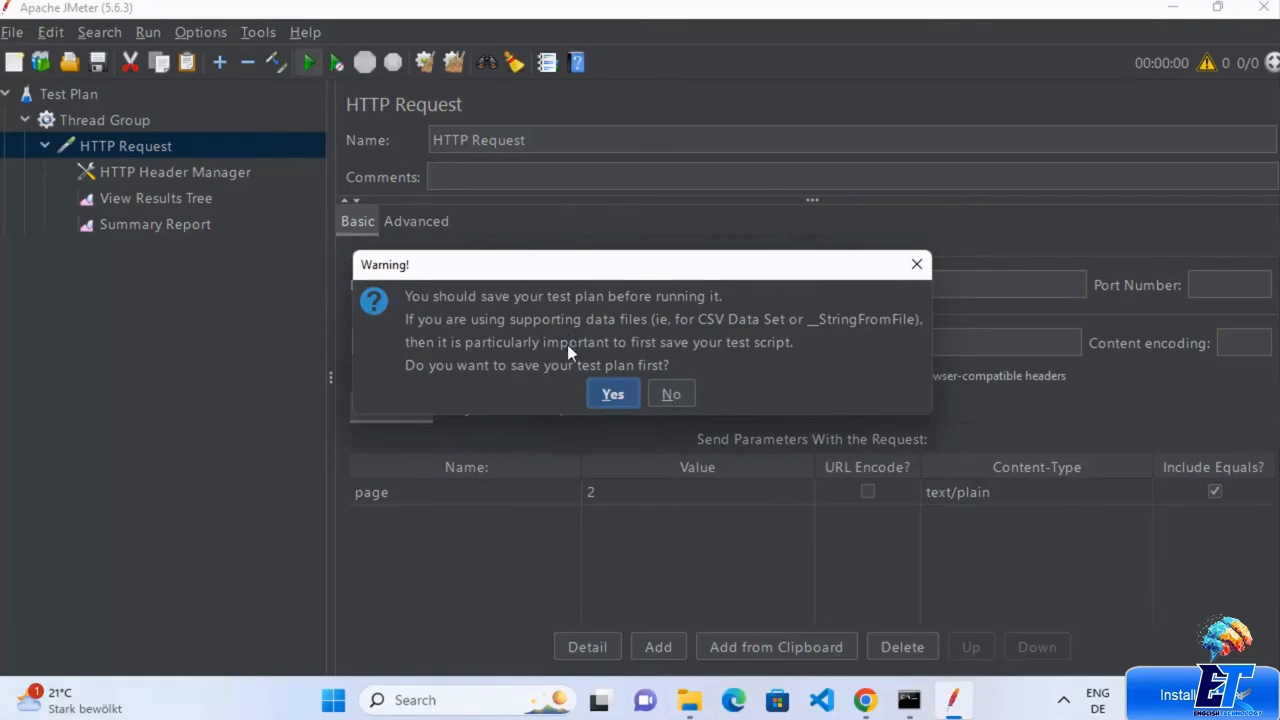
left_click(608, 397)
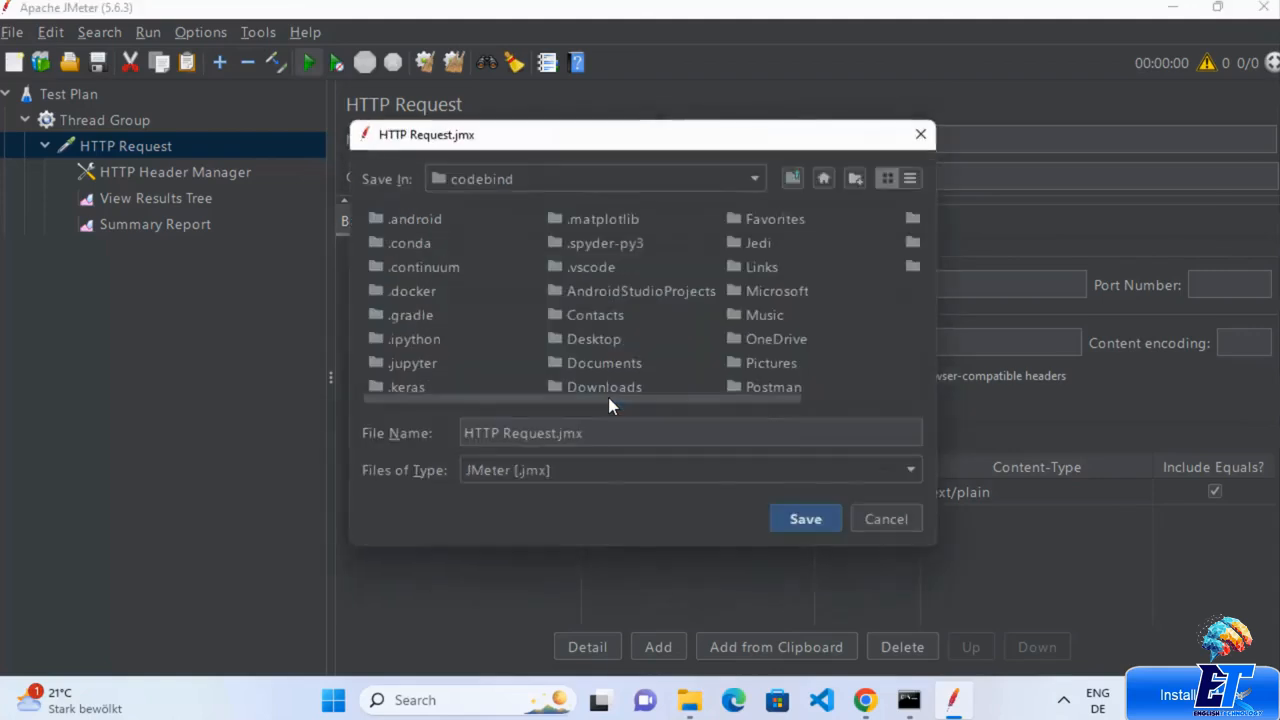
left_click(812, 519)
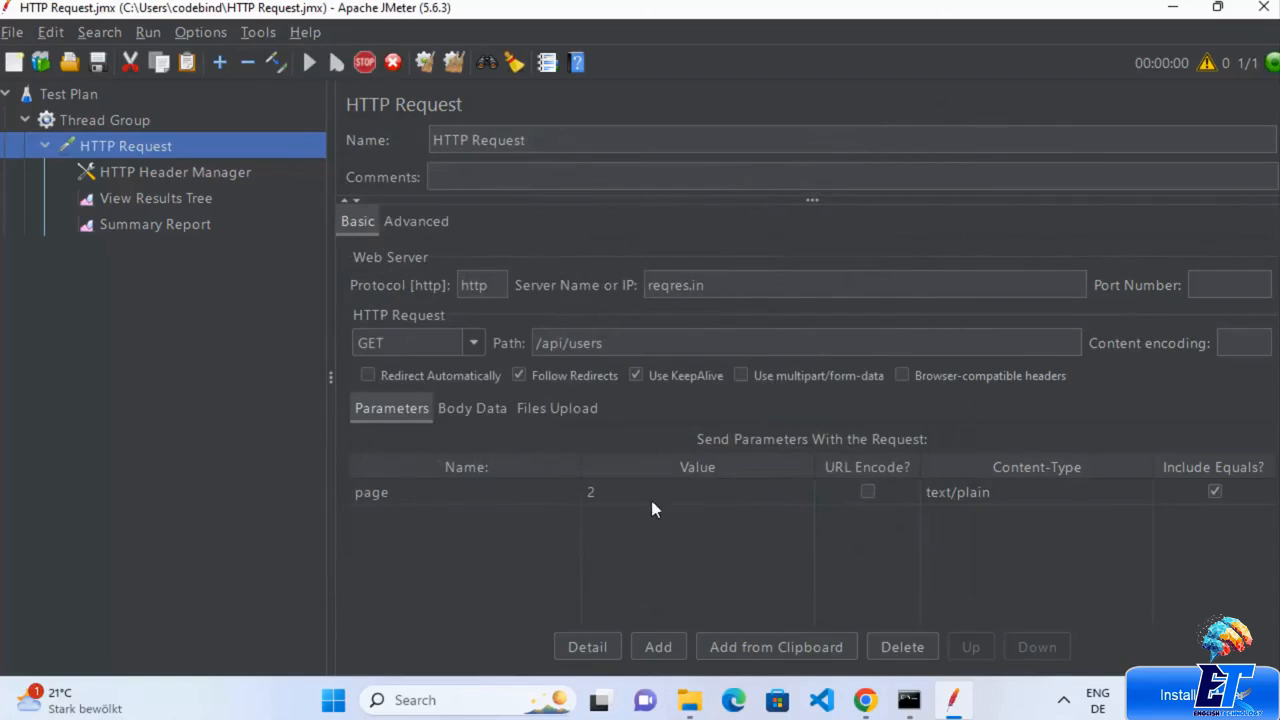
Step: Review the HTTP Request's sampler result, request and response data in View Results Tree, and view the Summary Report
left_click(179, 207)
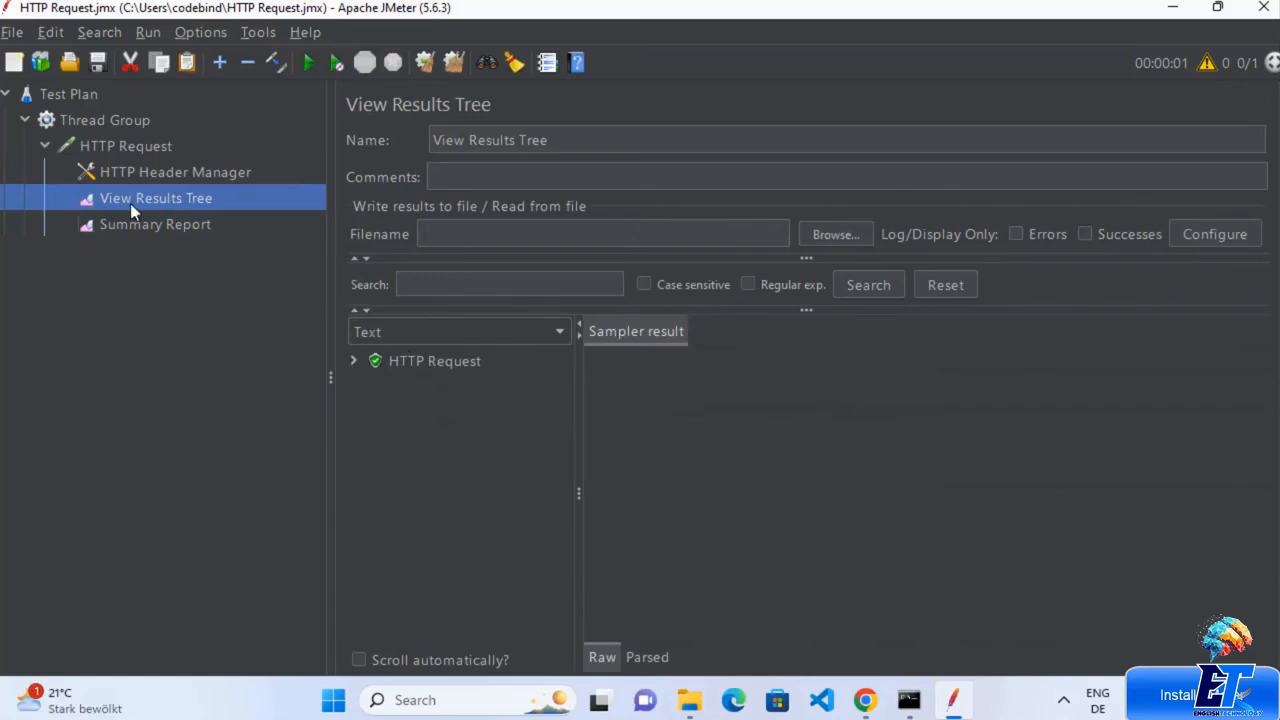
left_click(422, 362)
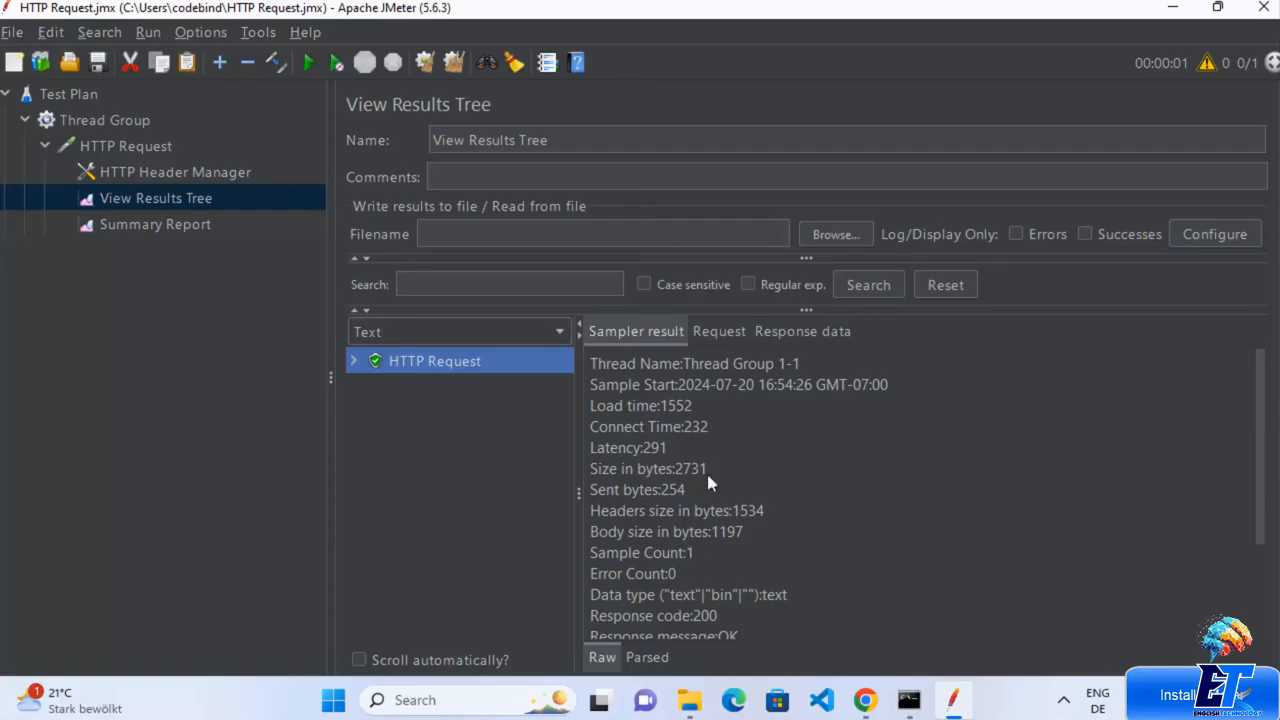
left_click(719, 331)
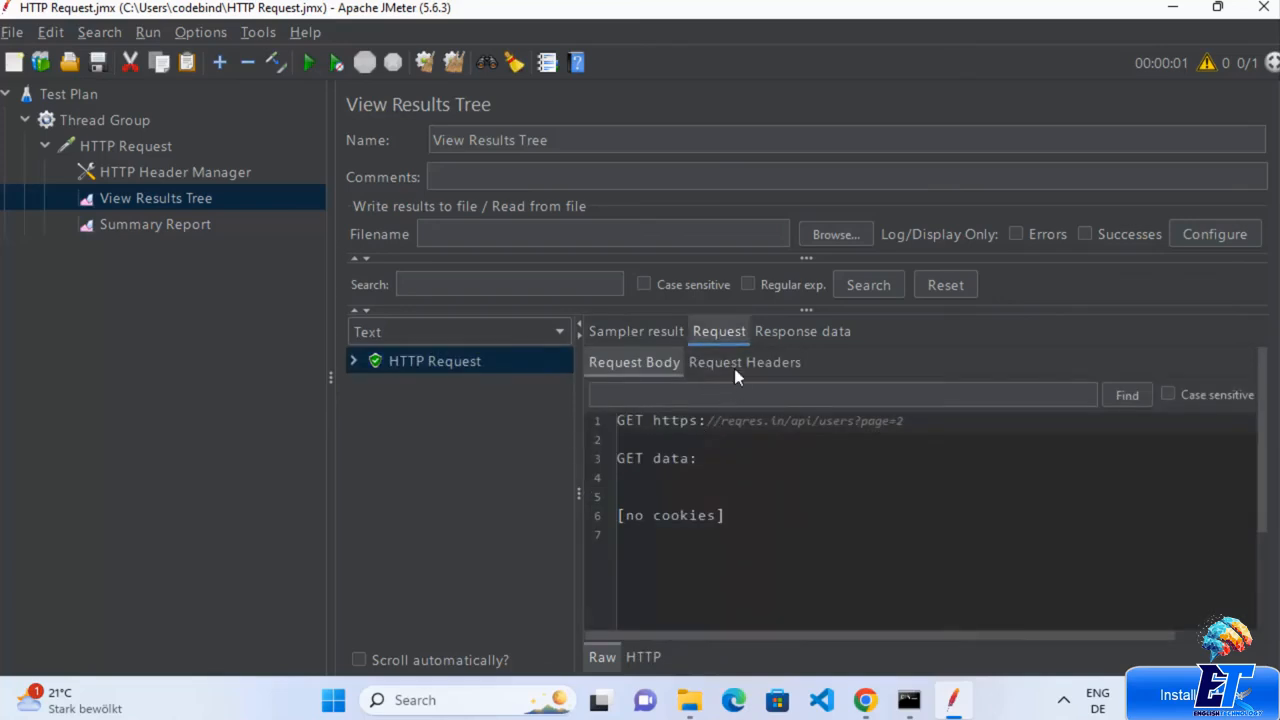
left_click(802, 331)
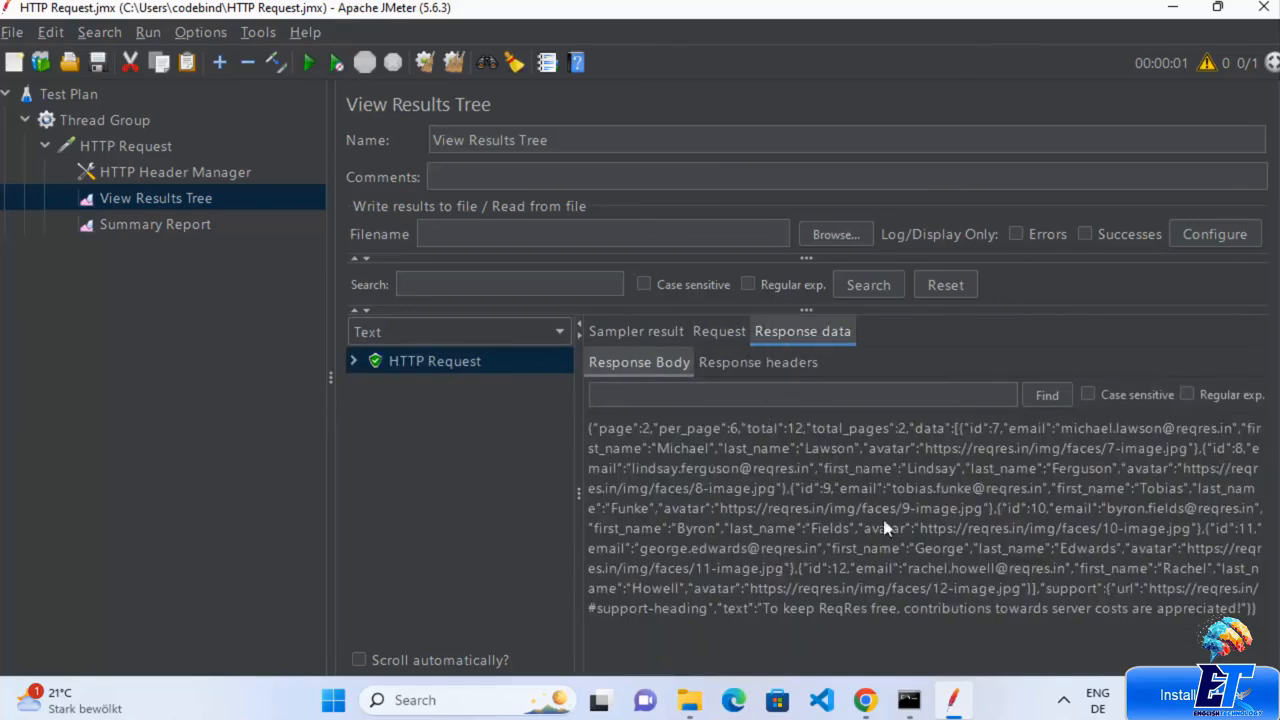
left_click(171, 225)
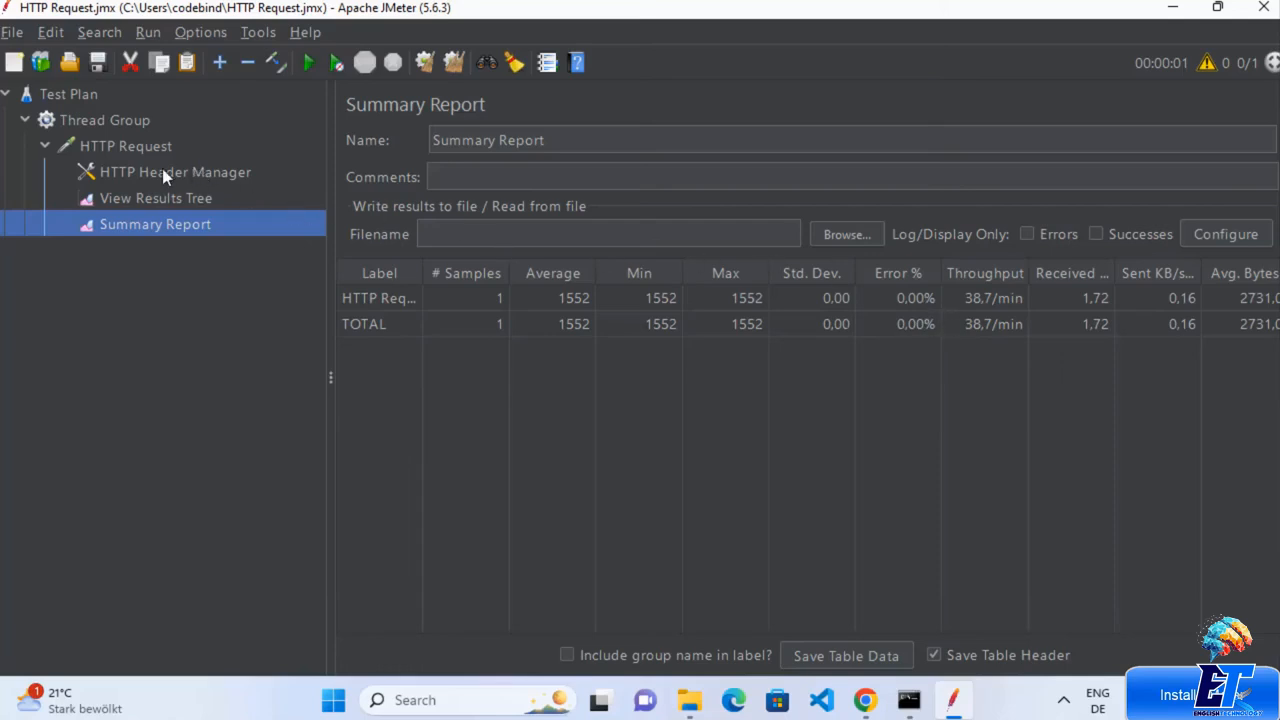
Step: Set the Thread Group's number of threads (users) to 10
left_click(99, 119)
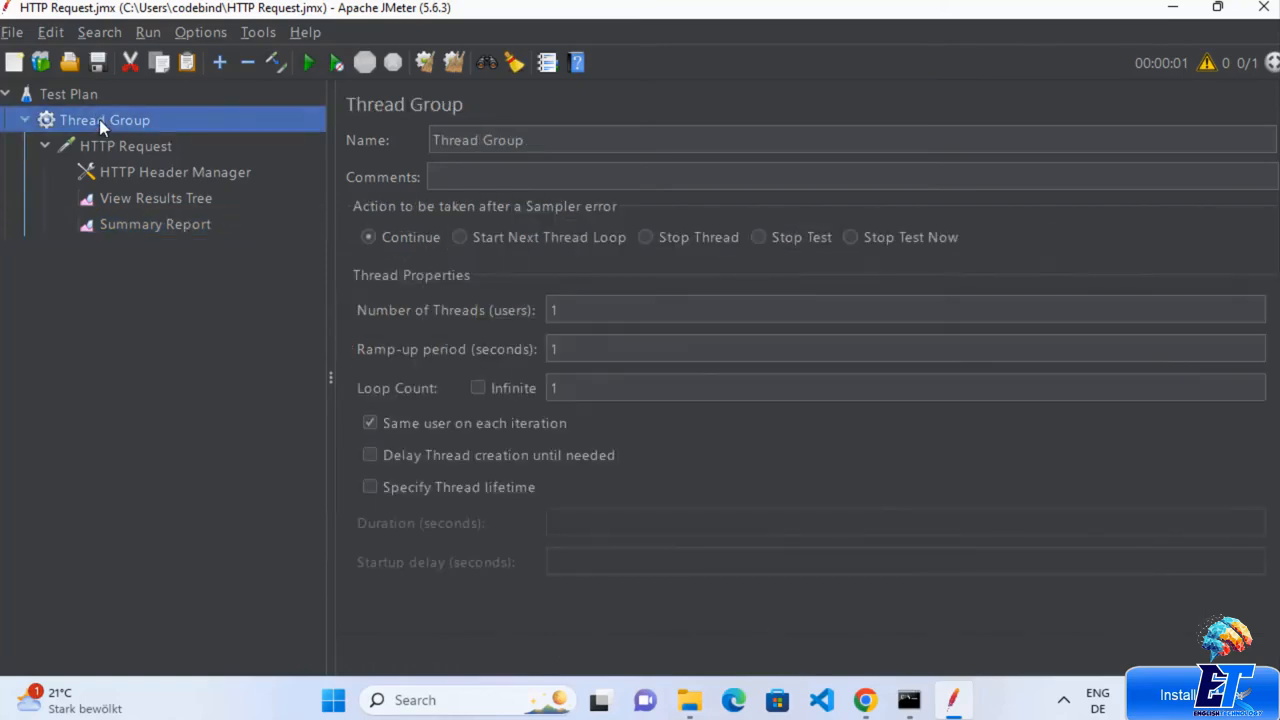
left_click(599, 314)
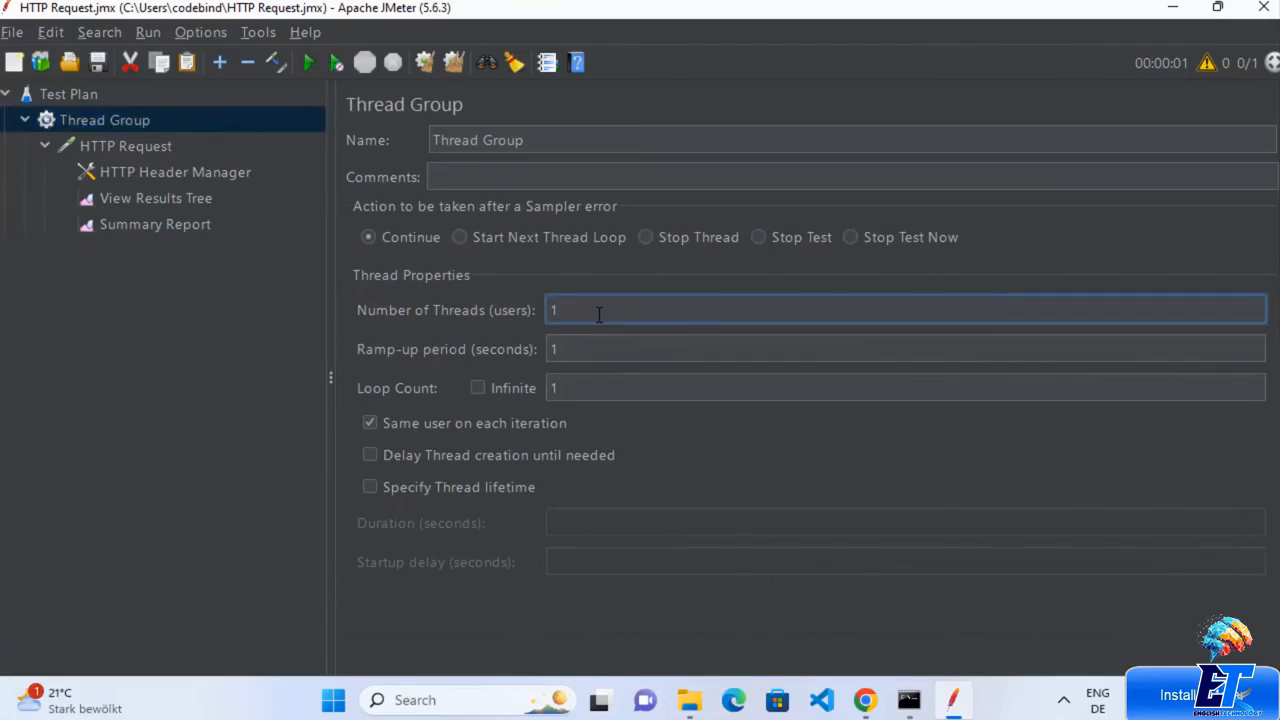
type("0")
left_click(175, 225)
left_click(166, 122)
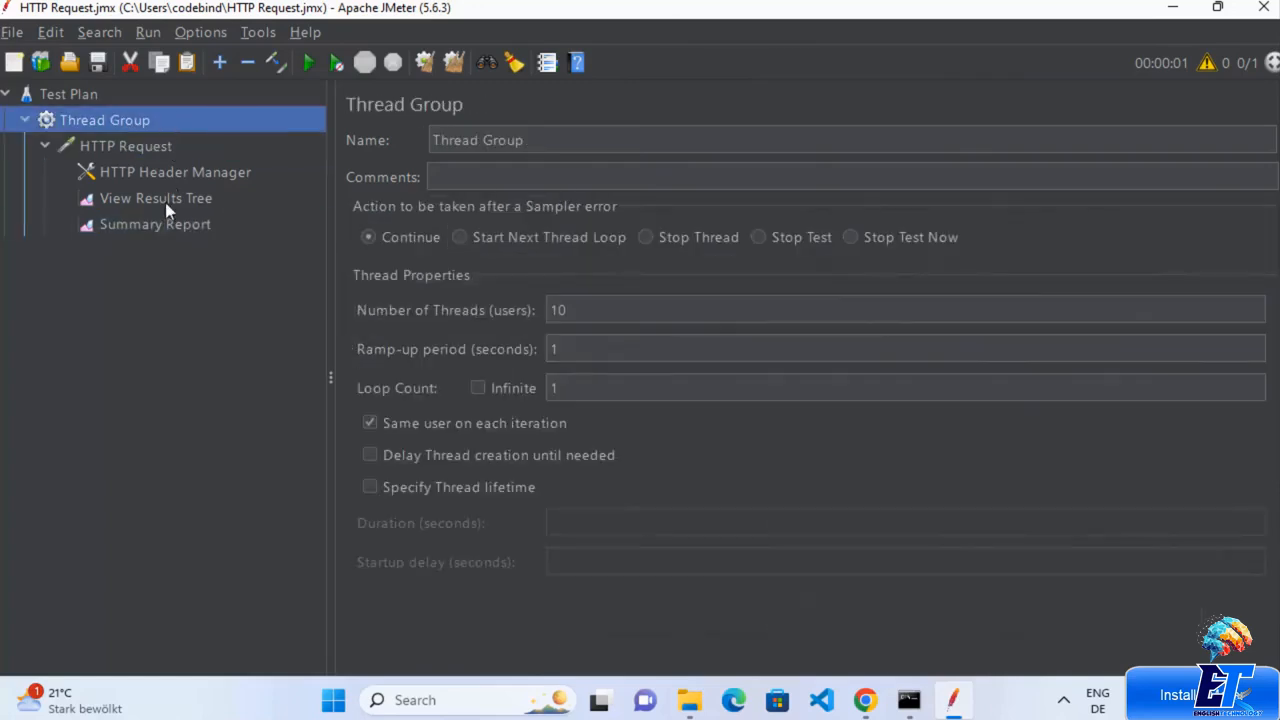
Step: Run the test plan again with the Summary Report open and check the HTTP Request row
left_click(164, 228)
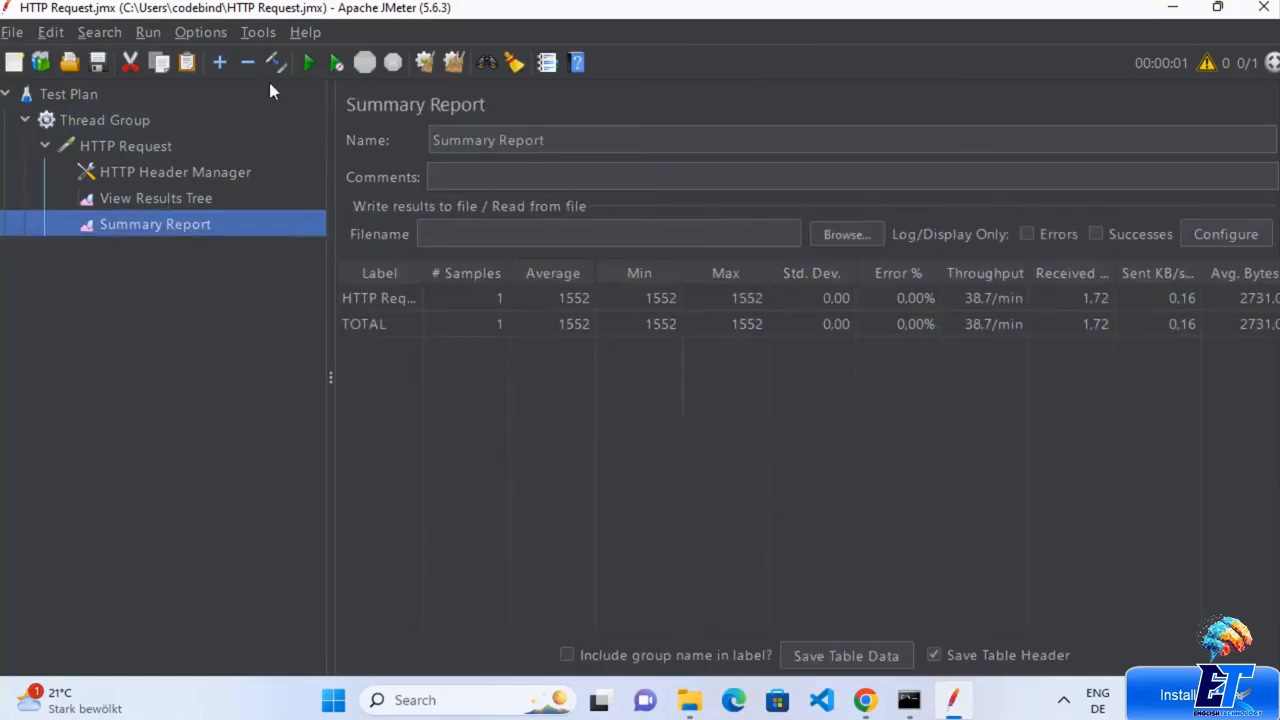
left_click(309, 63)
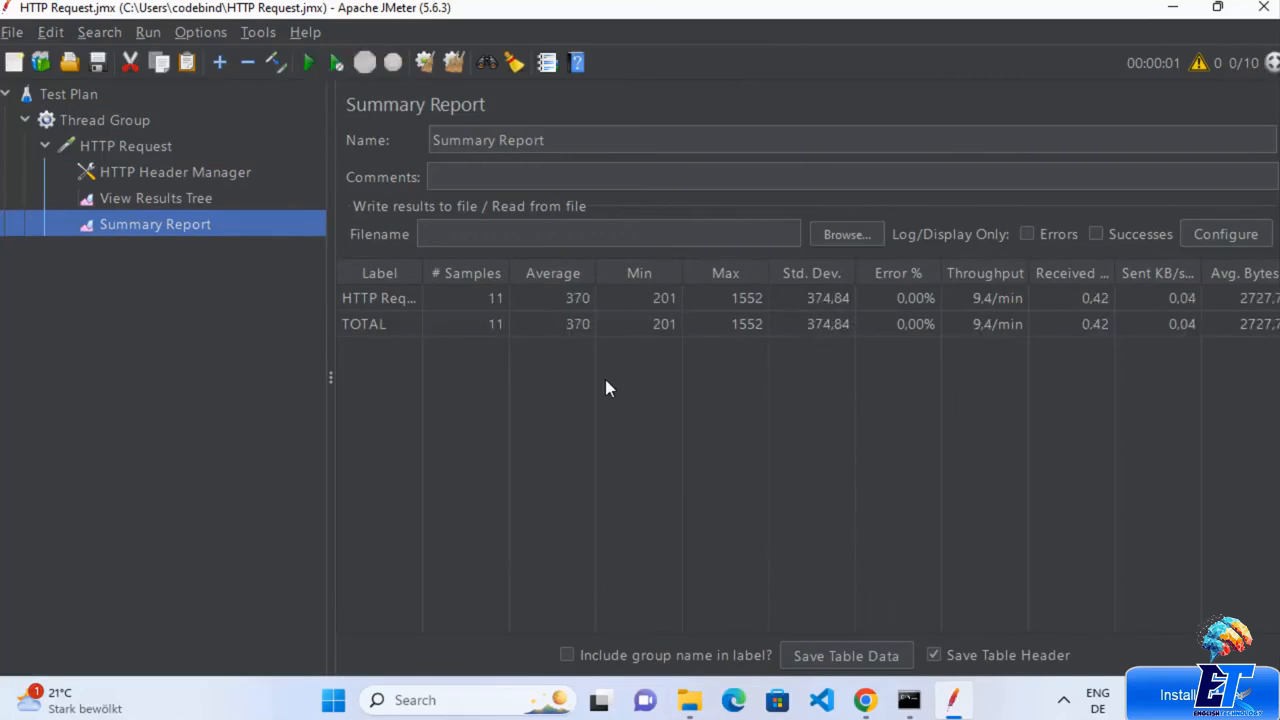
left_click(484, 298)
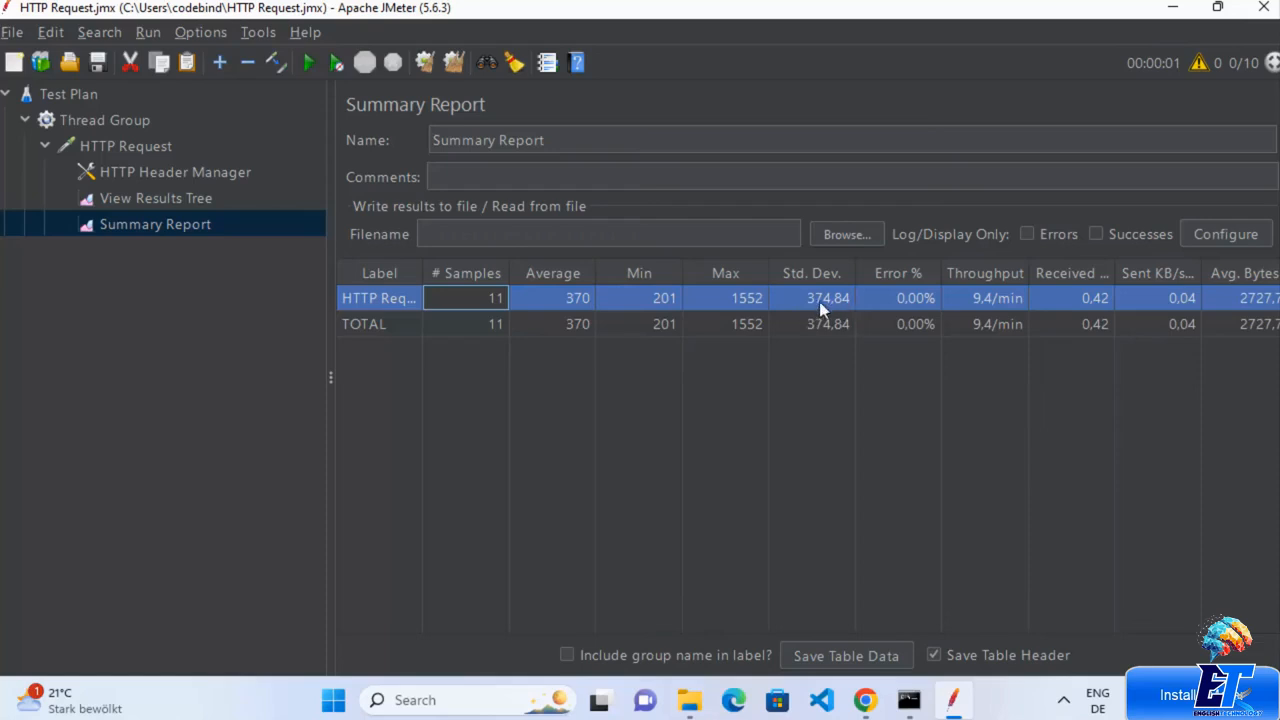
Step: Examine the individual HTTP Request samples in View Results Tree, checking their response data and sampler results
left_click(211, 204)
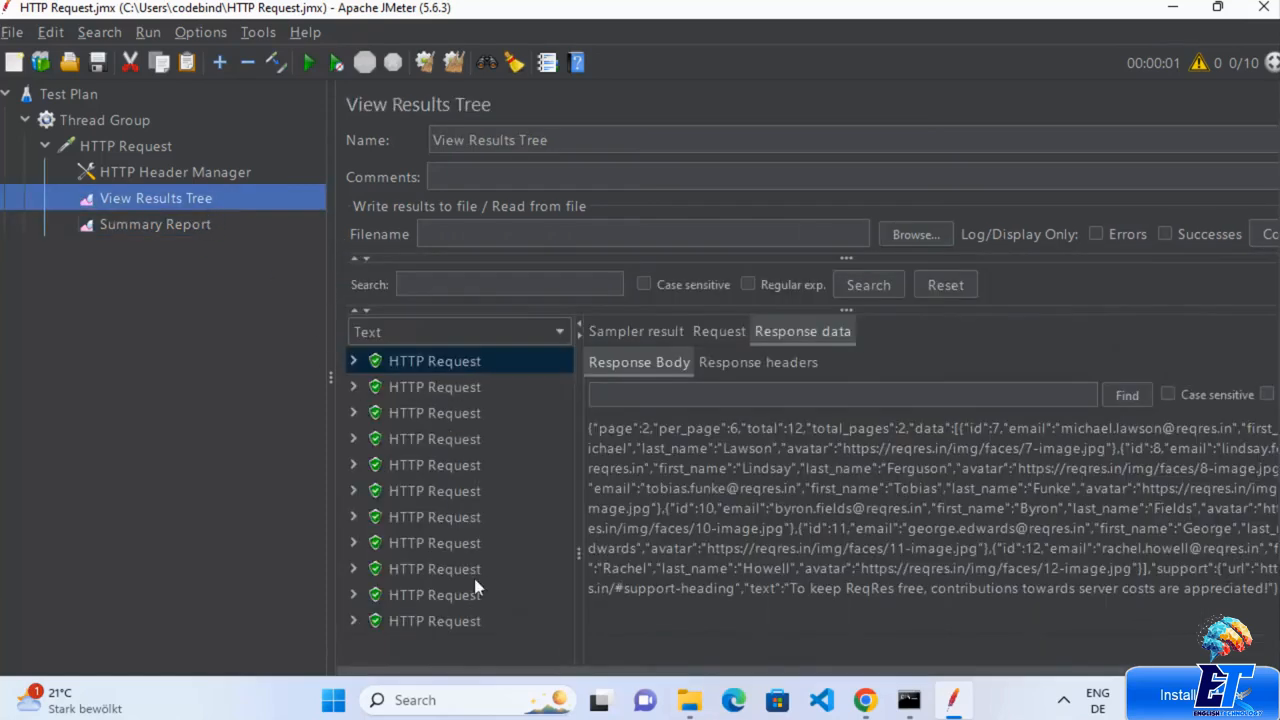
left_click(457, 386)
left_click(455, 424)
left_click(462, 439)
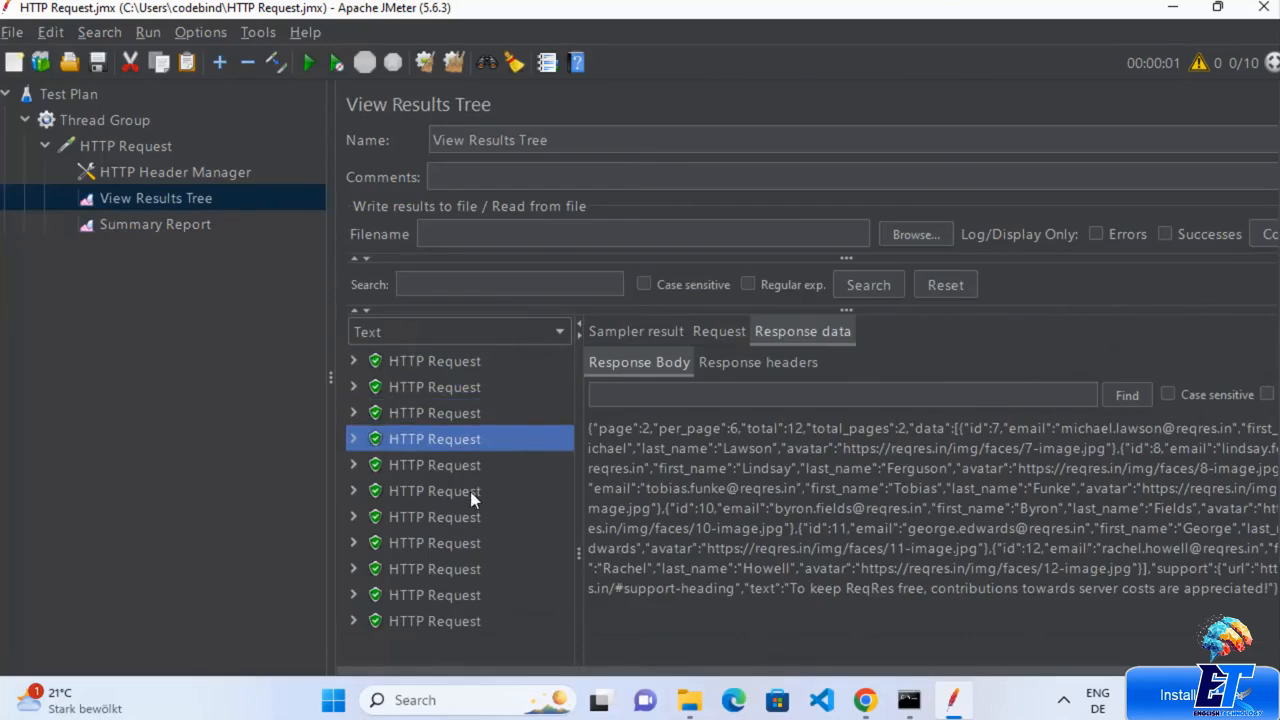
left_click(470, 491)
left_click(451, 517)
left_click(660, 332)
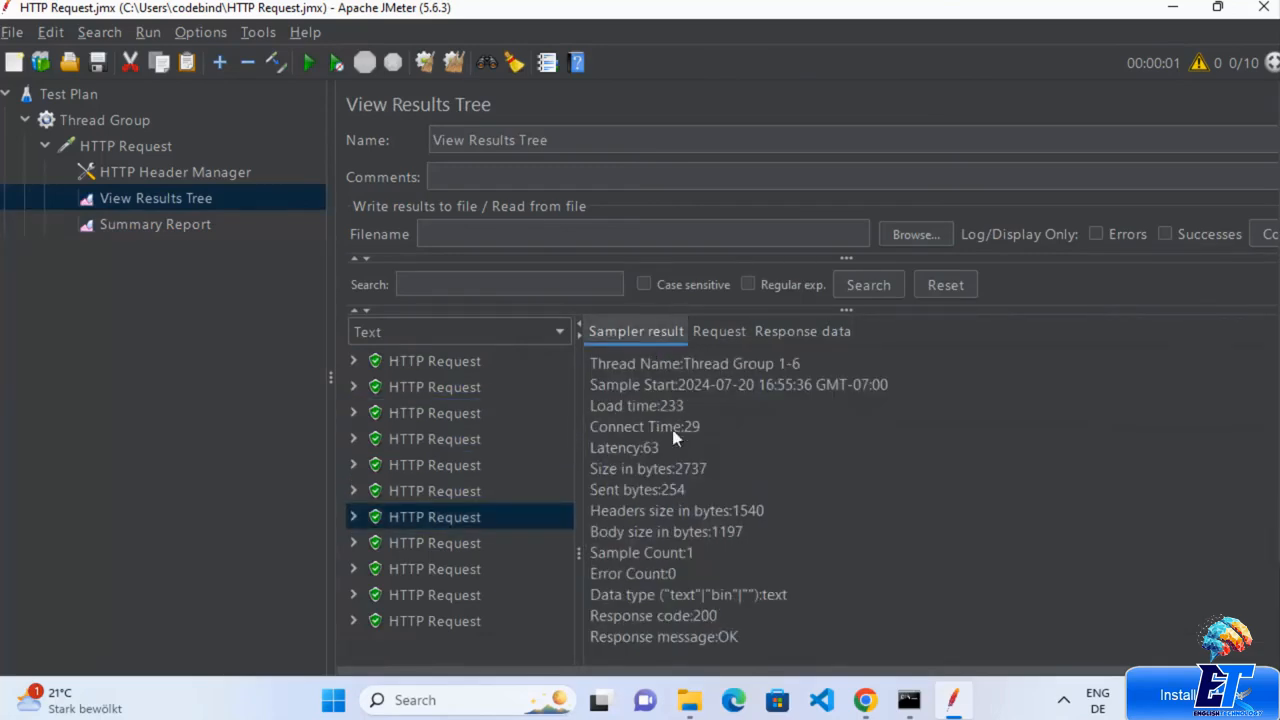
left_click(458, 543)
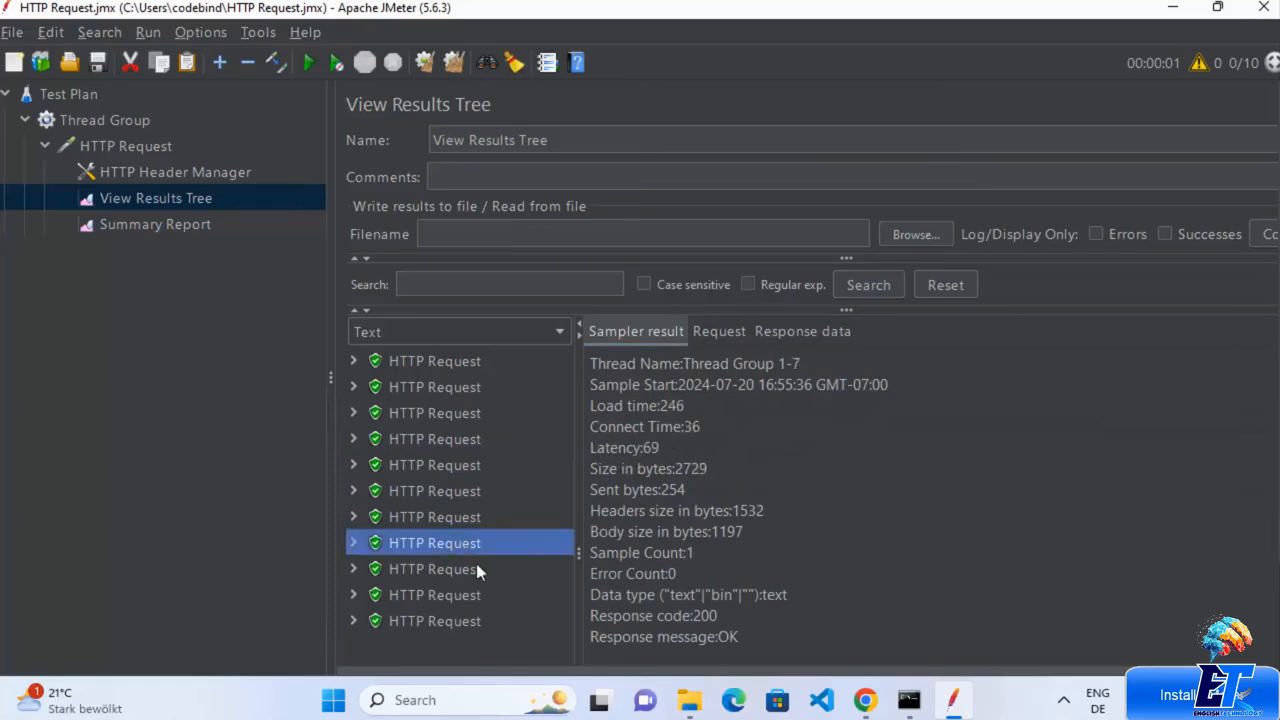
left_click(1040, 510)
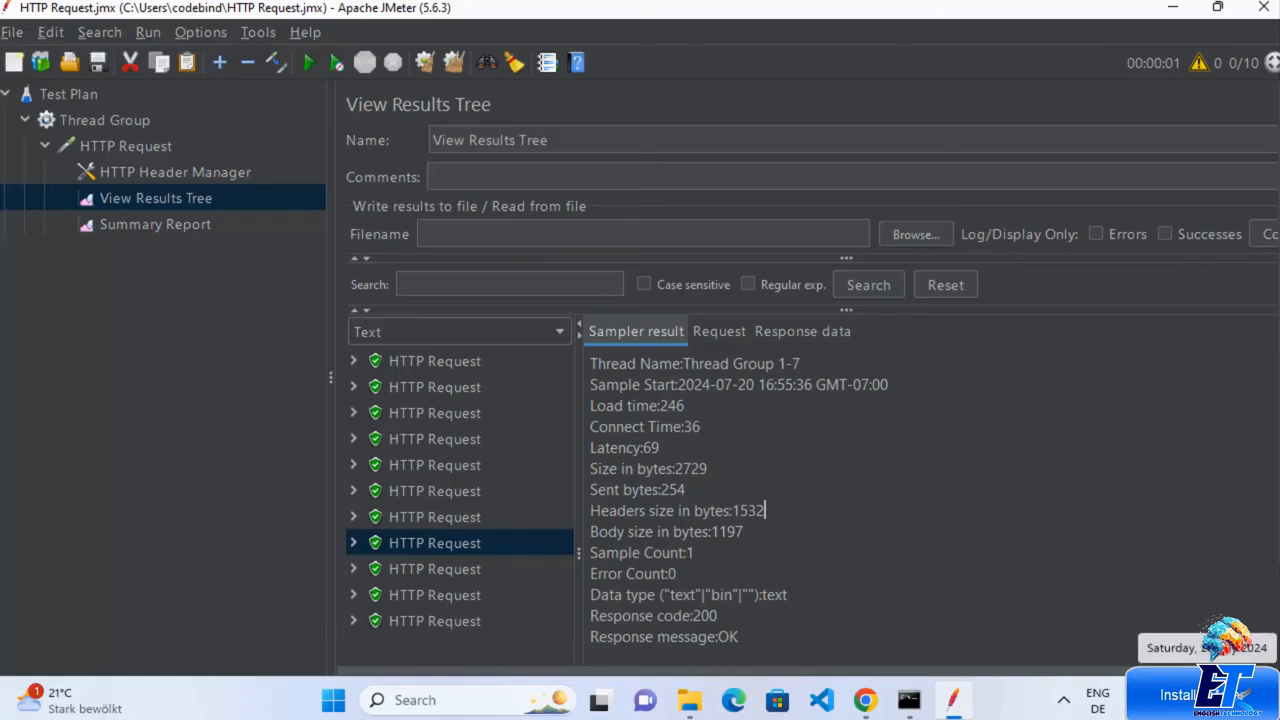
left_click(1064, 551)
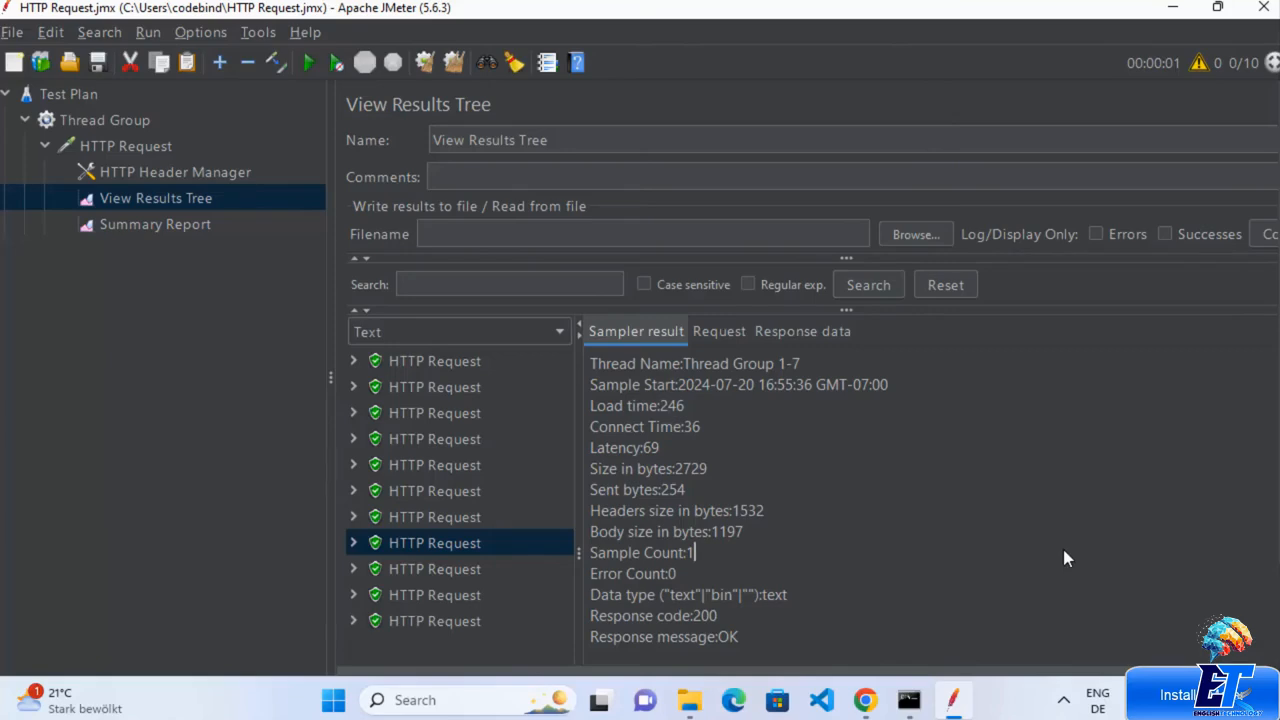